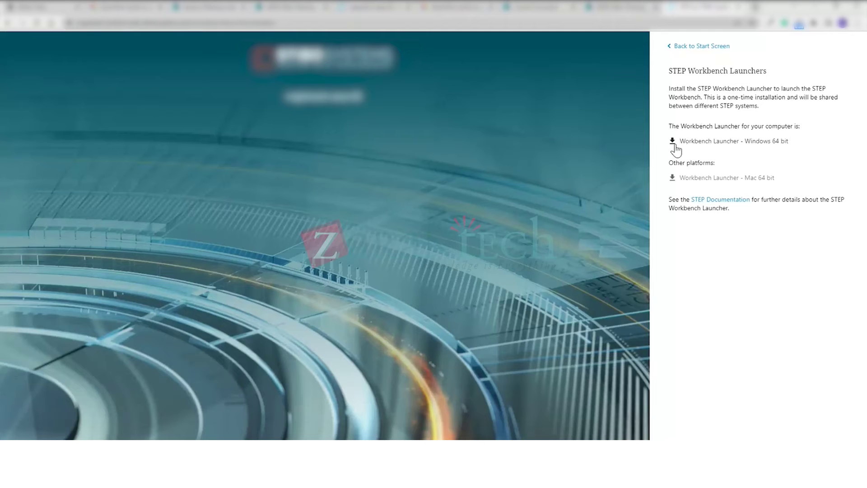
Download the Workbench Launcher for Windows 64 bit and return to the STEP start screen.
left_click(698, 148)
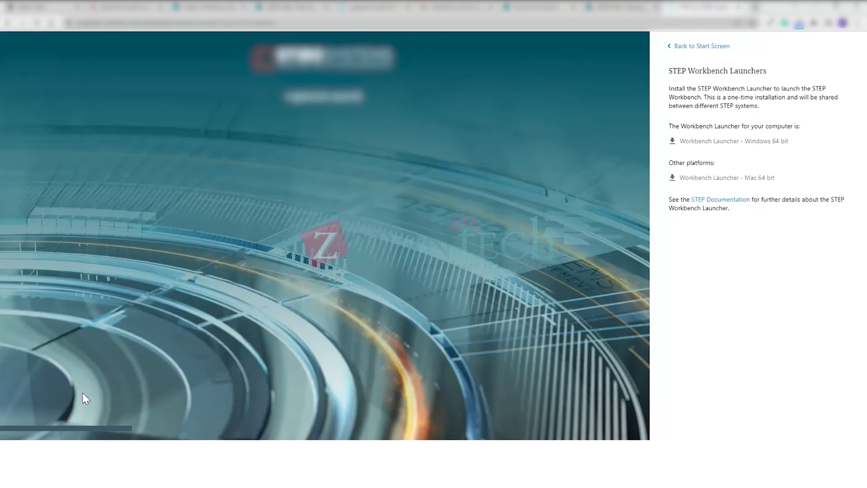
left_click(668, 48)
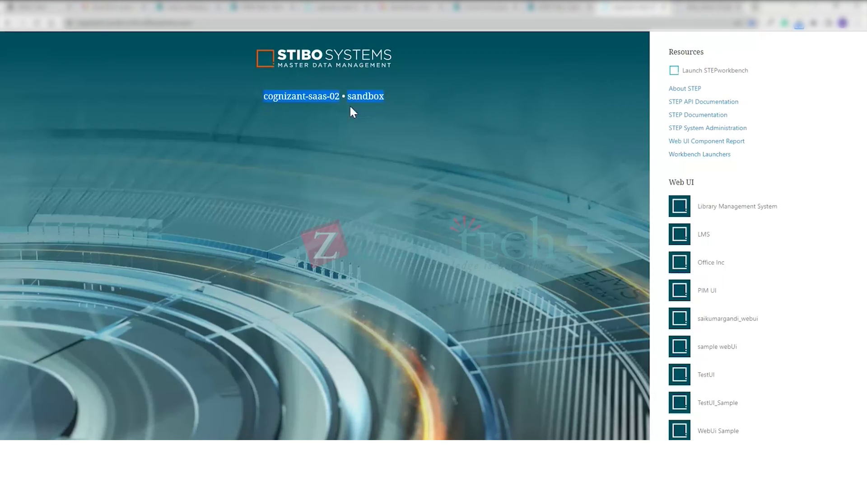
left_click(405, 126)
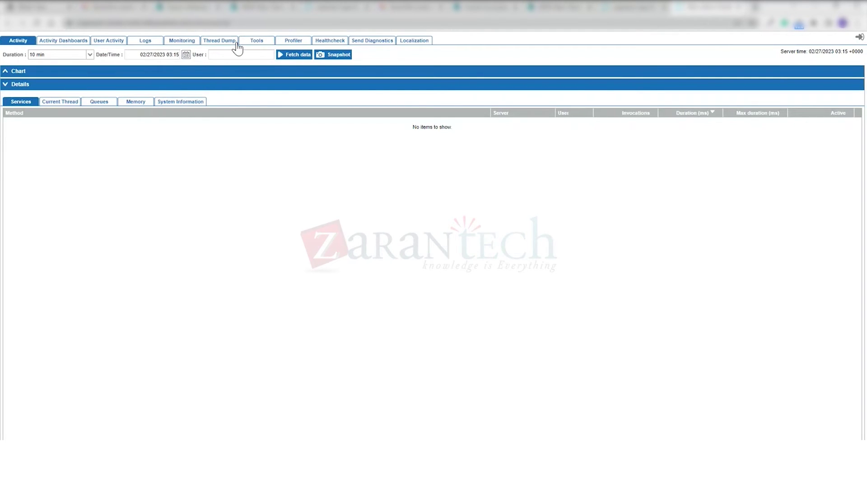
Look through the Activity, Activity Dashboards, Tools and Localization pages of STEP System Administration.
left_click(79, 44)
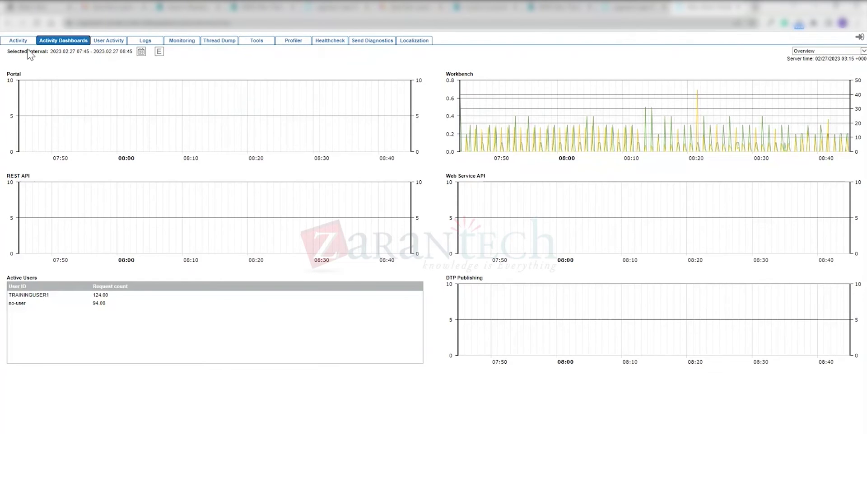
left_click(21, 41)
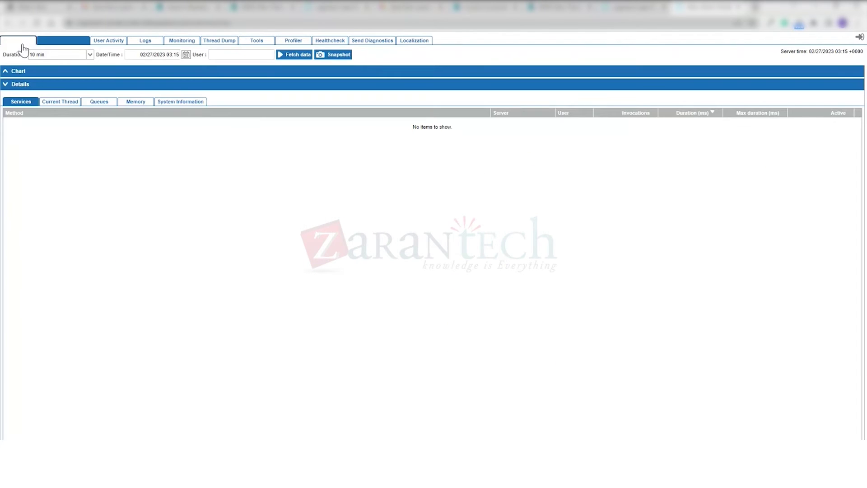
left_click(62, 41)
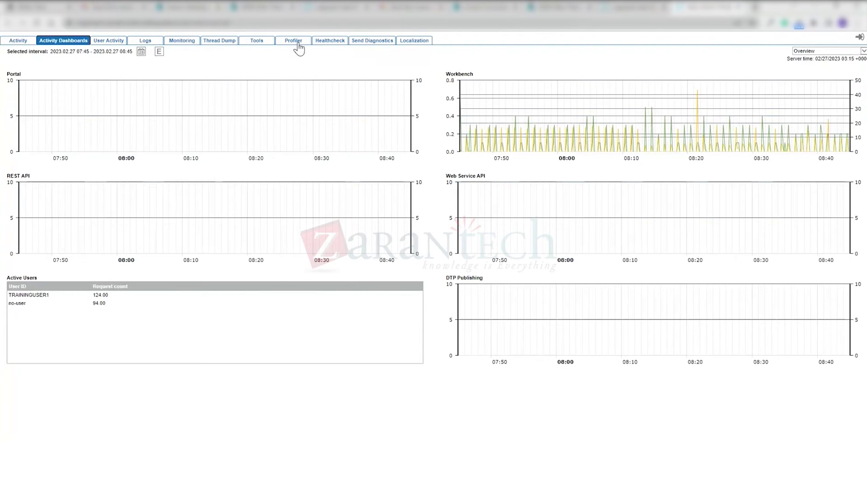
left_click(264, 47)
left_click(427, 47)
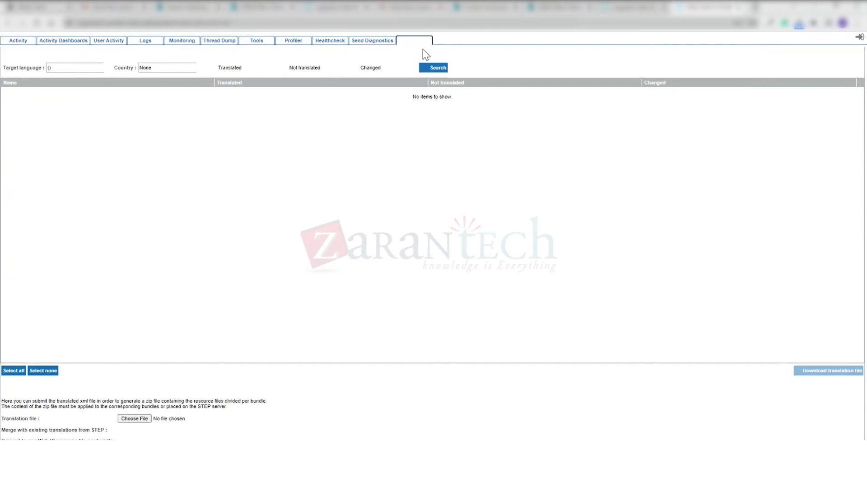
View the server logs and expand the logs, trace and gc-logs folders to examine their files.
left_click(144, 45)
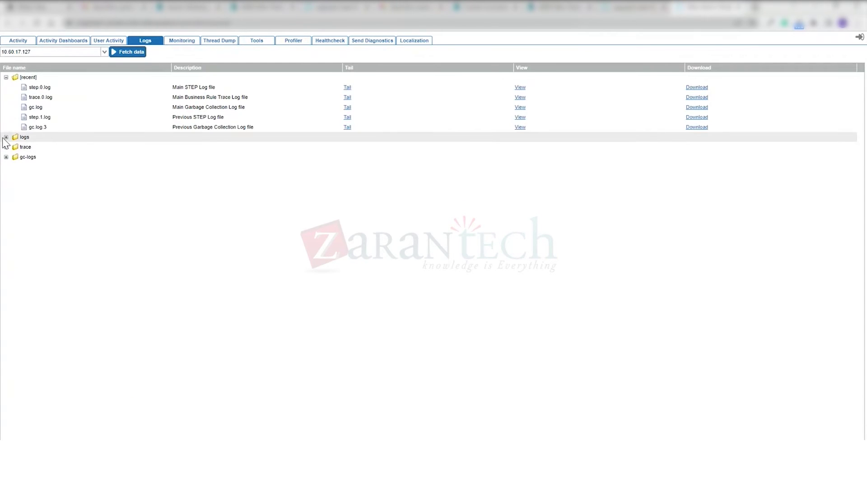
left_click(6, 137)
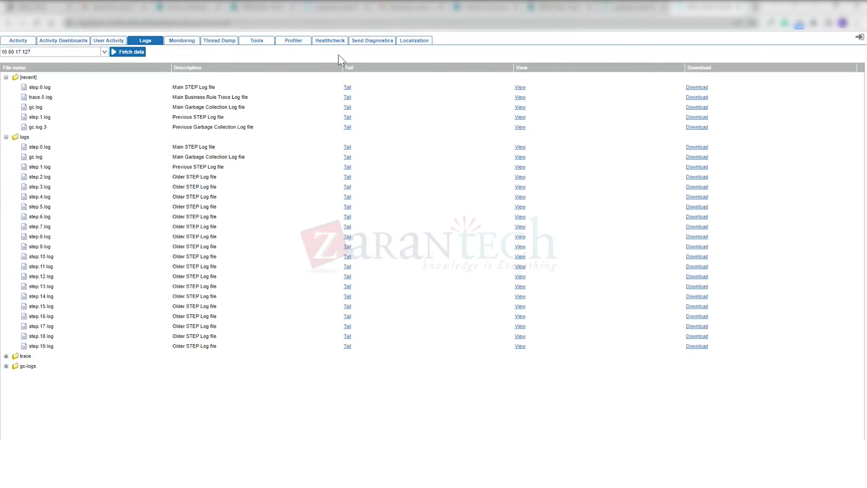
left_click(266, 44)
left_click(146, 40)
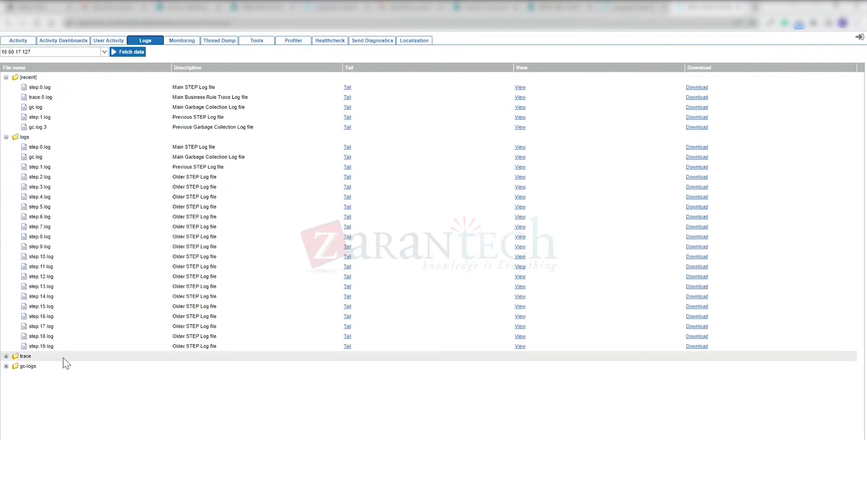
left_click(6, 356)
left_click(6, 366)
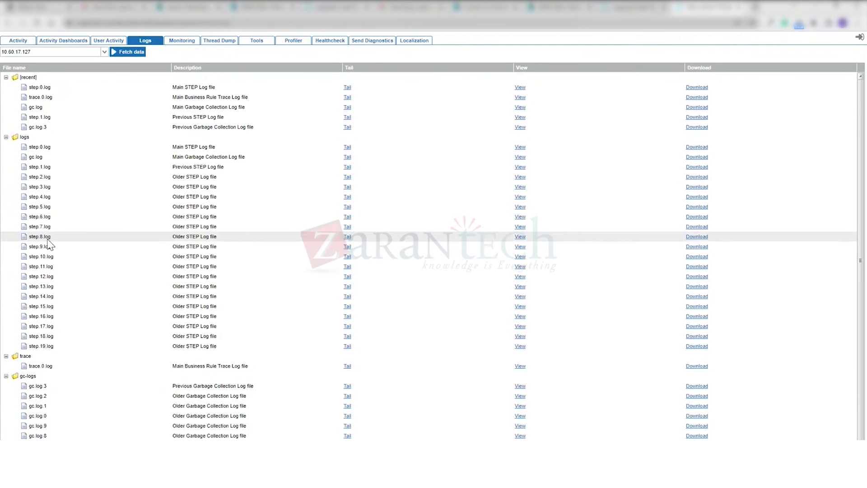
Collapse all four log folders and fetch the log data for server 10.60.17.127.
left_click(6, 77)
left_click(6, 87)
left_click(6, 97)
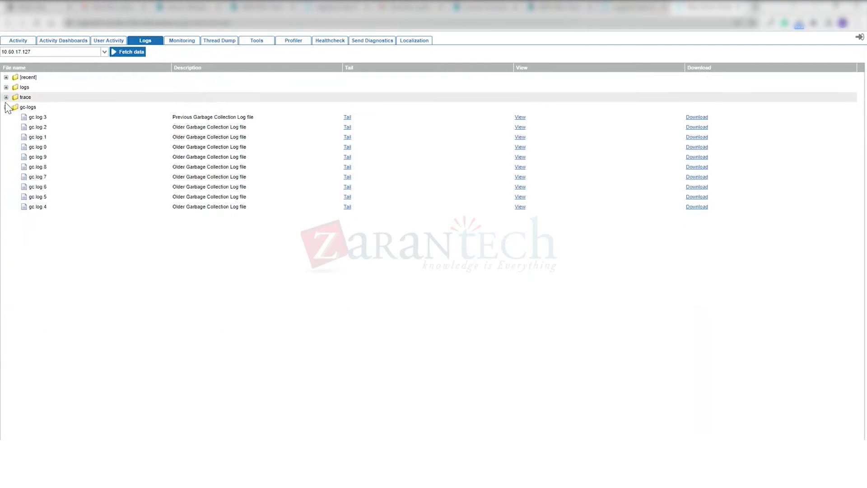
left_click(5, 107)
left_click(90, 53)
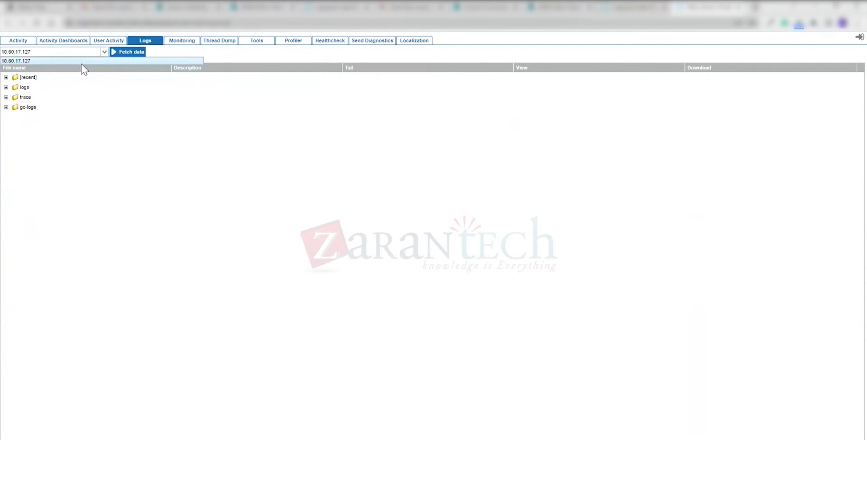
left_click(86, 60)
left_click(130, 52)
Review the User Activity report, Activity Dashboards and Activity page, and return to the STEP start screen.
left_click(116, 42)
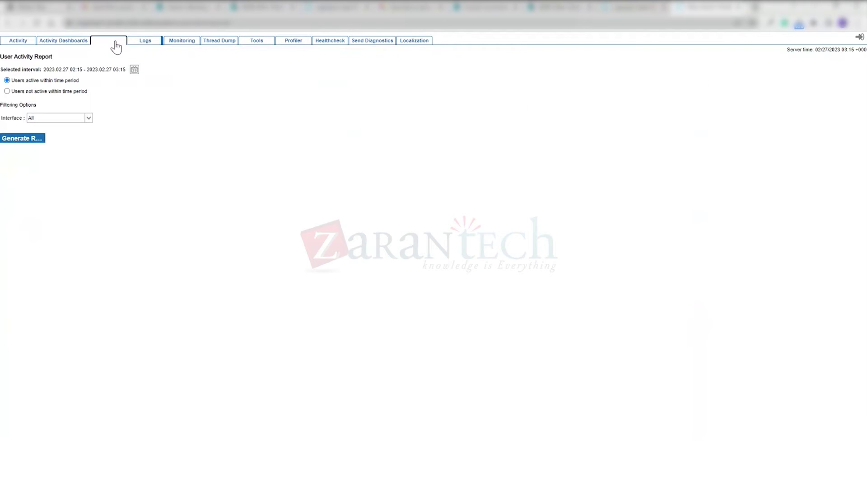
left_click(66, 40)
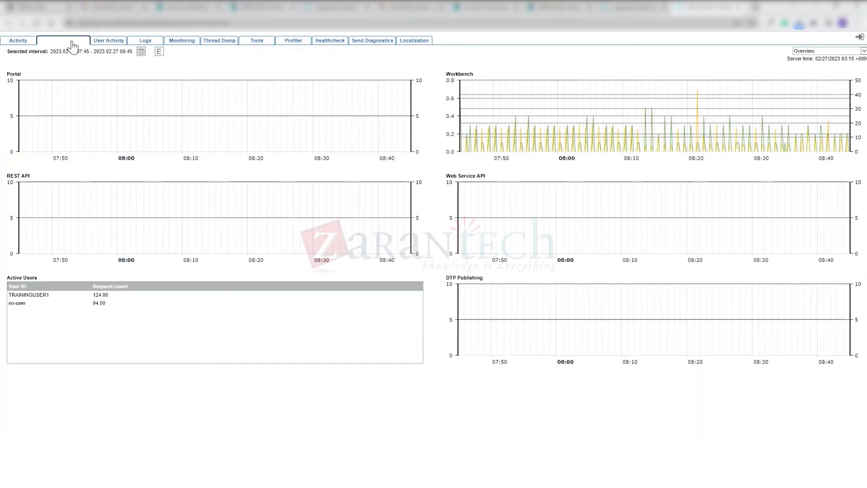
left_click(25, 43)
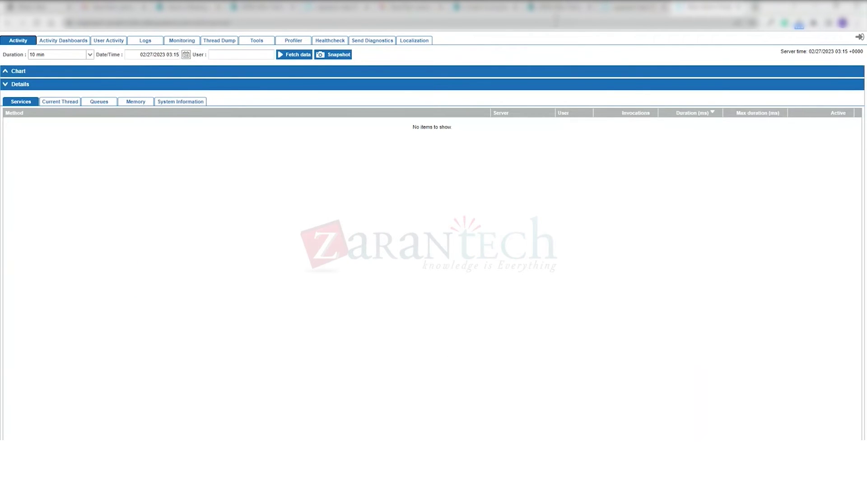
left_click(633, 7)
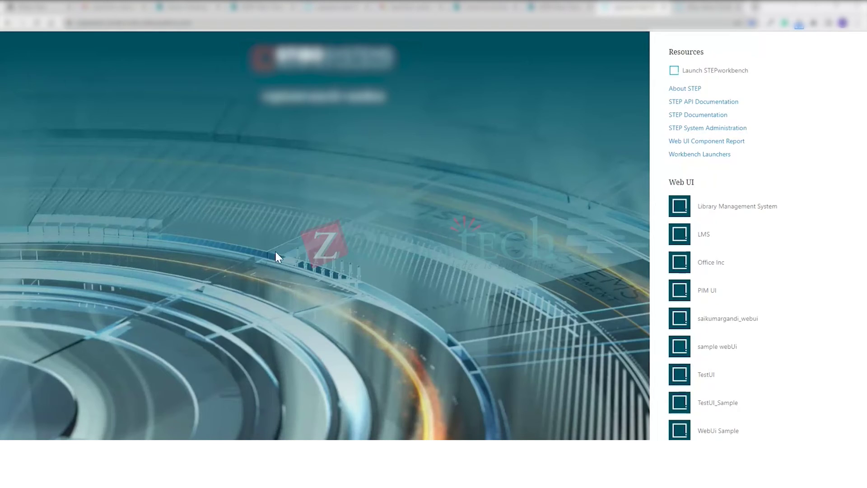
Return to the Localization page and collapse the Generate translation file and Convert to translation resource files sections.
right_click(285, 234)
left_click(310, 262)
key("ctrl+Tab")
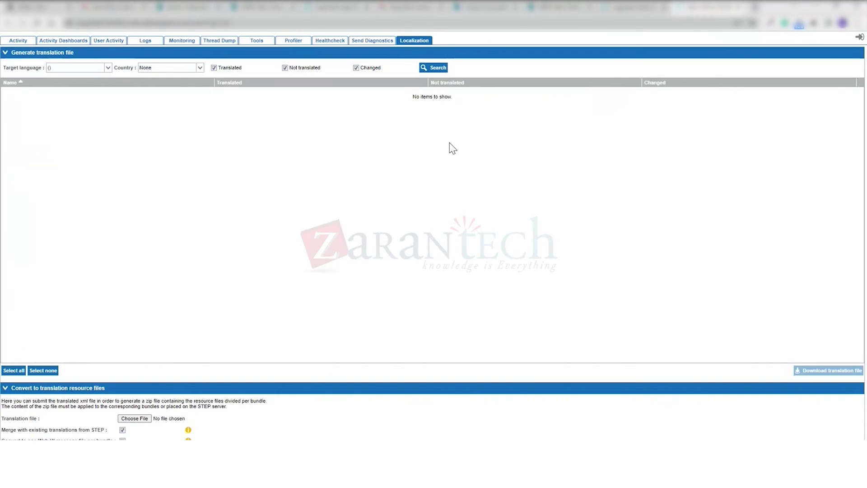
left_click(7, 55)
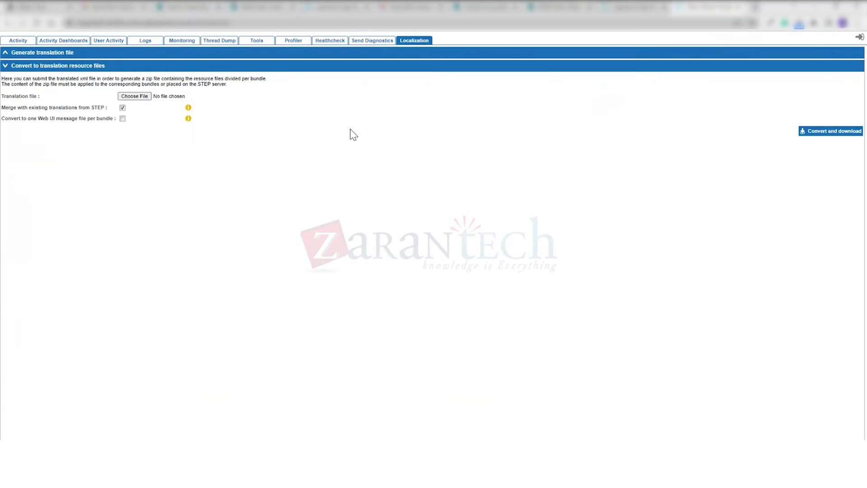
left_click(37, 67)
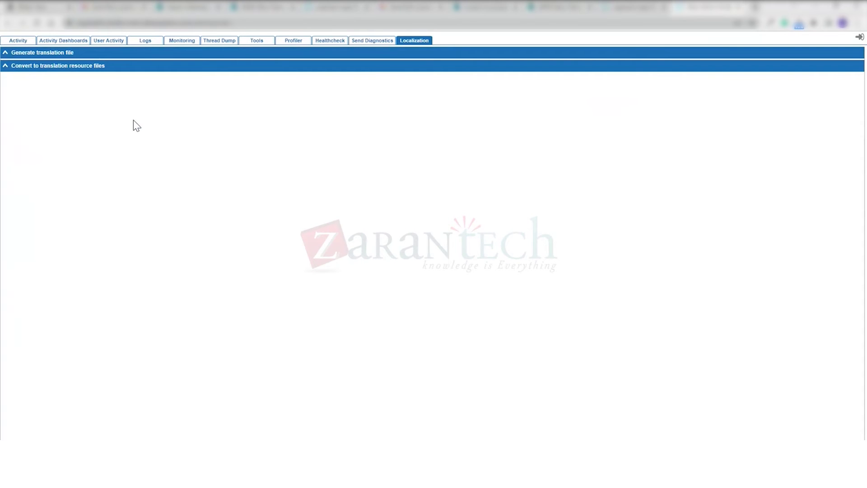
Highlight the system name on the STEP start screen, compare it with the STEPworkbench window and minimize that window.
mouse_move(637, 7)
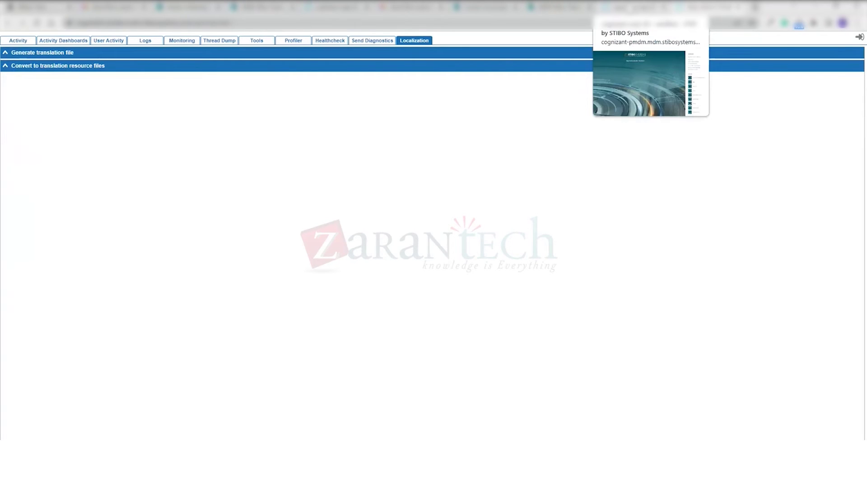
left_click(633, 8)
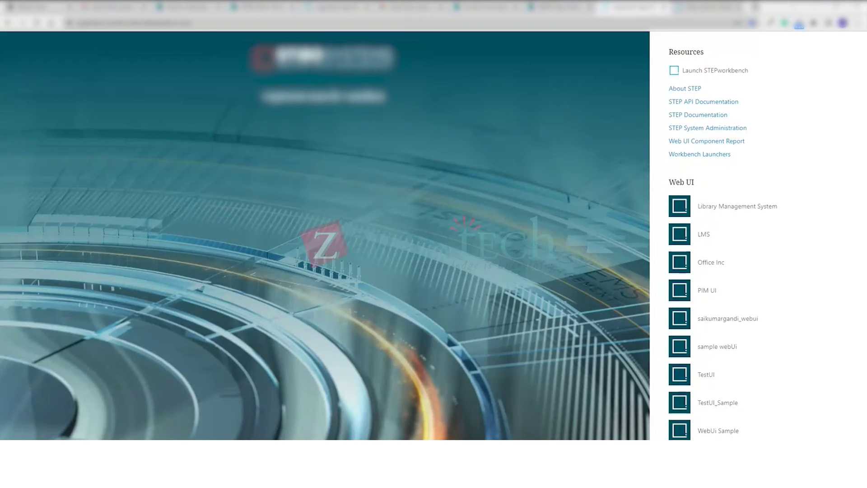
left_click_drag(261, 96, 389, 101)
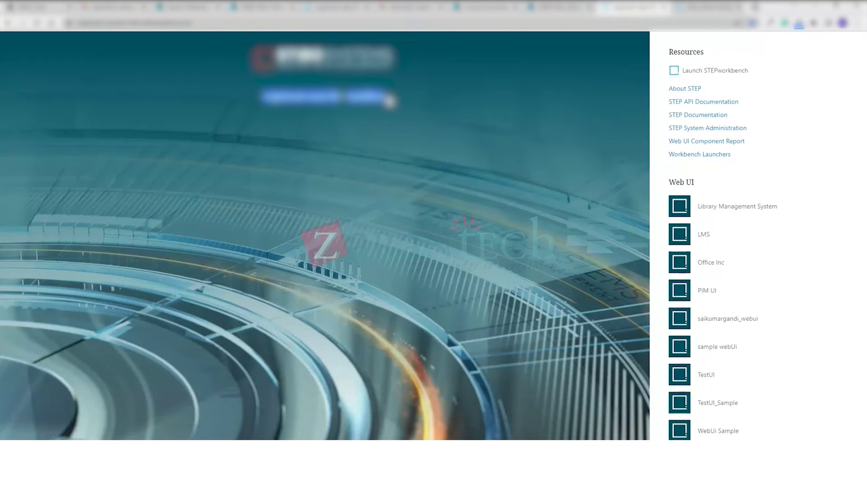
mouse_move(239, 447)
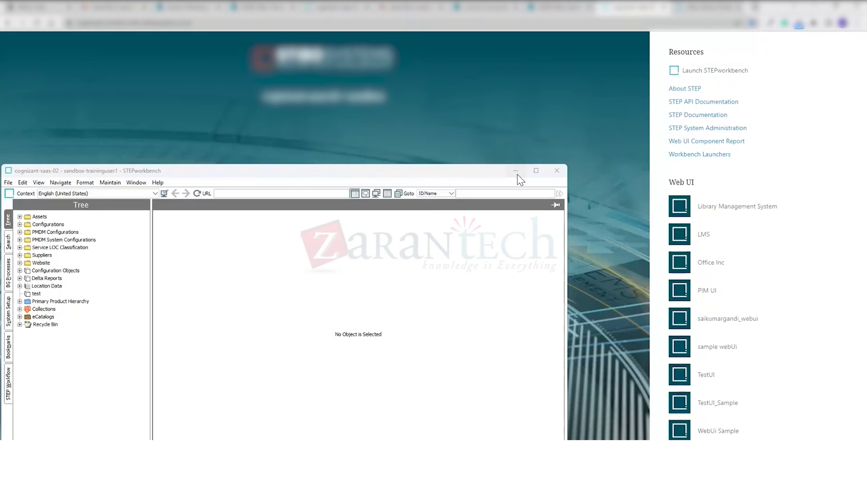
left_click(517, 174)
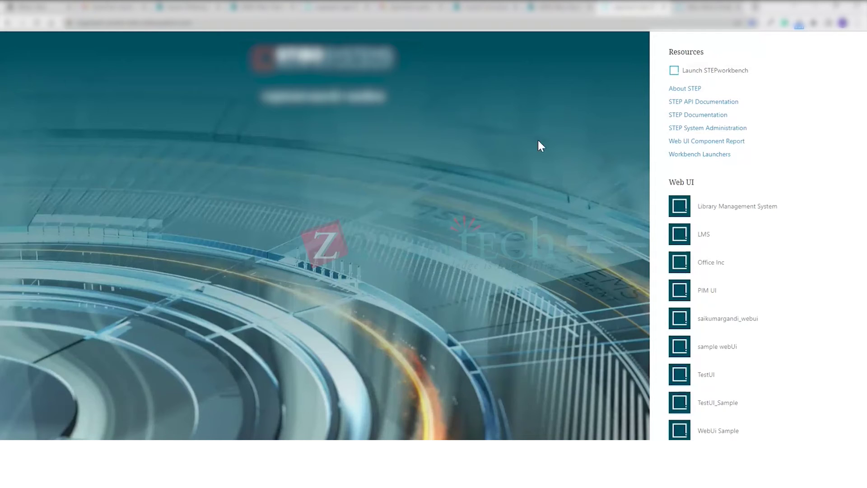
Open the About STEP page, examine the STEP version and go back to the start screen.
left_click(686, 102)
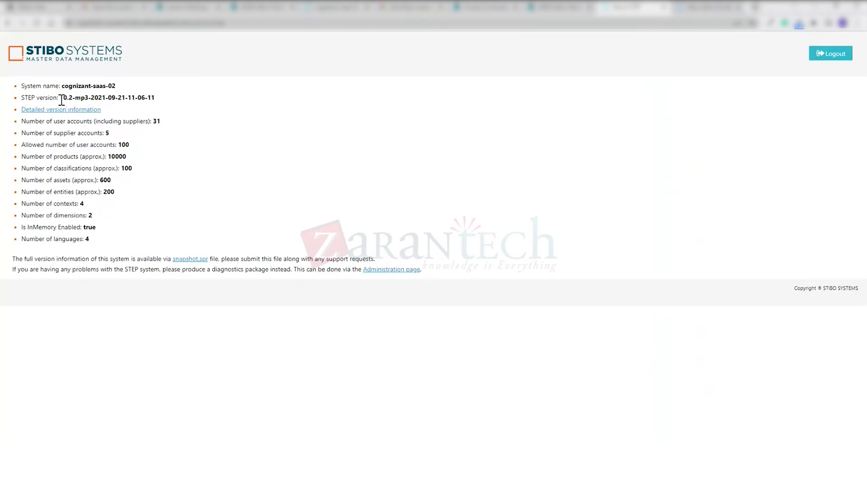
left_click_drag(61, 99, 161, 99)
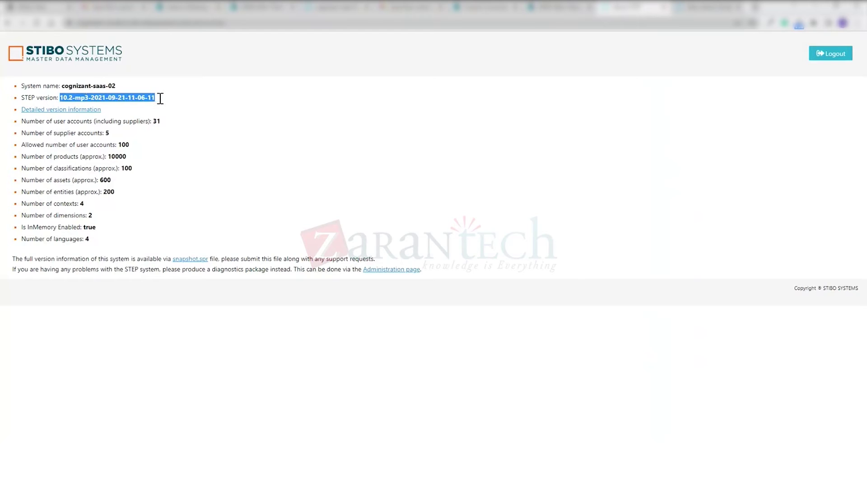
left_click(178, 110)
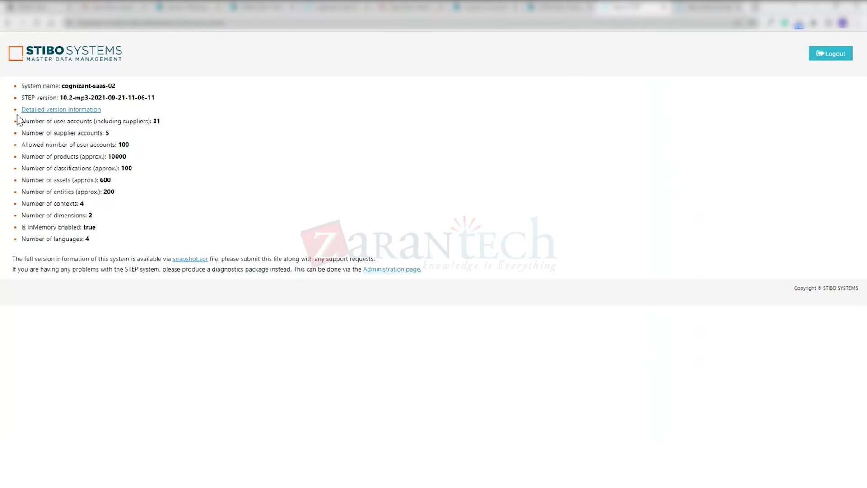
left_click(7, 27)
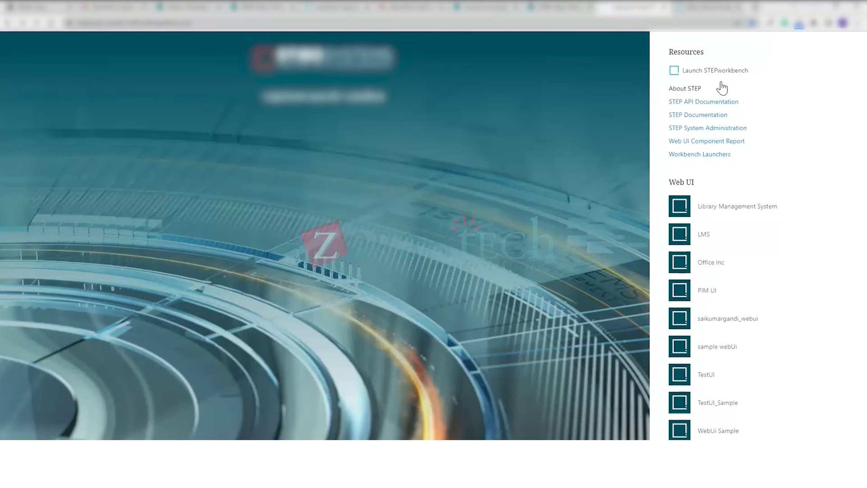
Reopen About STEP to check the system name, version and user account figures, and return to the start screen.
left_click(686, 89)
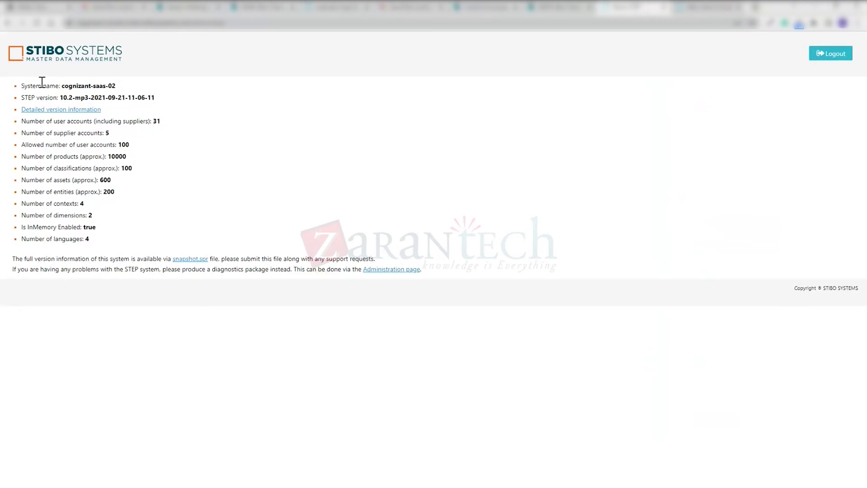
left_click_drag(22, 87, 118, 87)
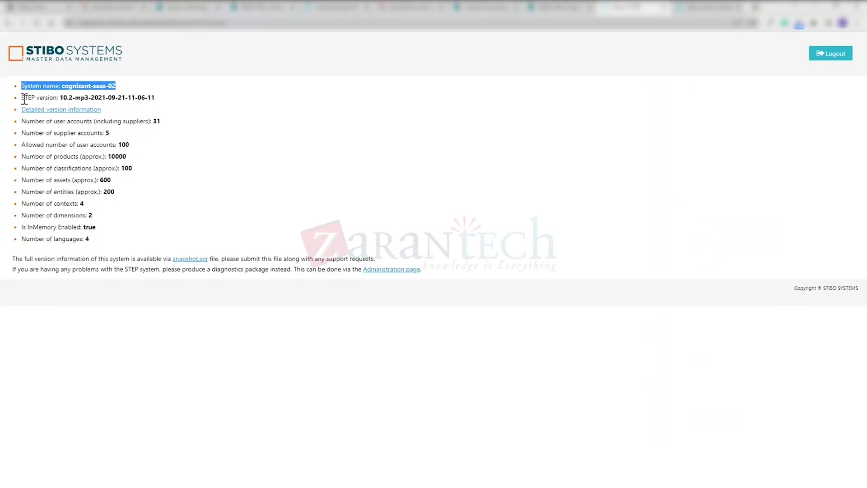
left_click_drag(24, 98, 182, 97)
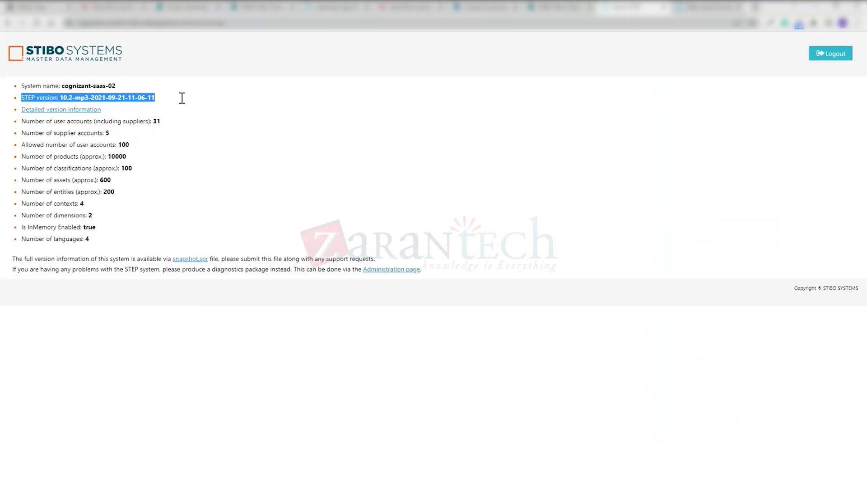
double_click(156, 121)
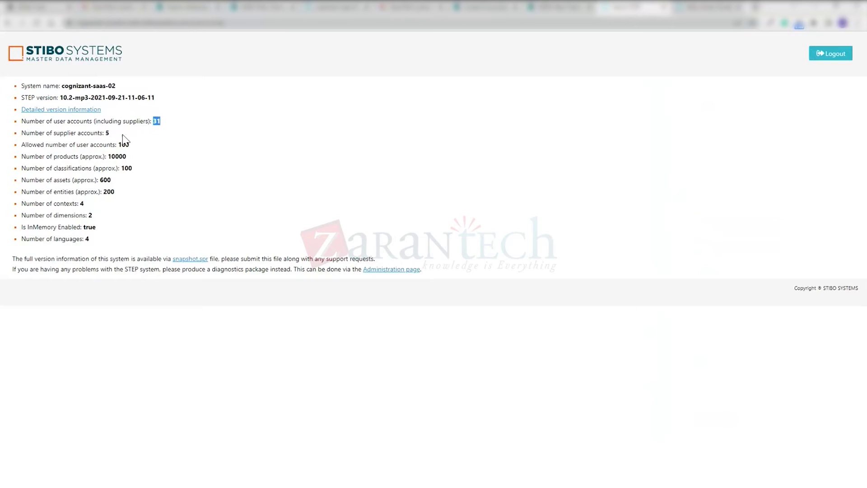
double_click(121, 145)
left_click_drag(149, 98, 193, 104)
left_click(155, 109)
left_click_drag(61, 101, 279, 103)
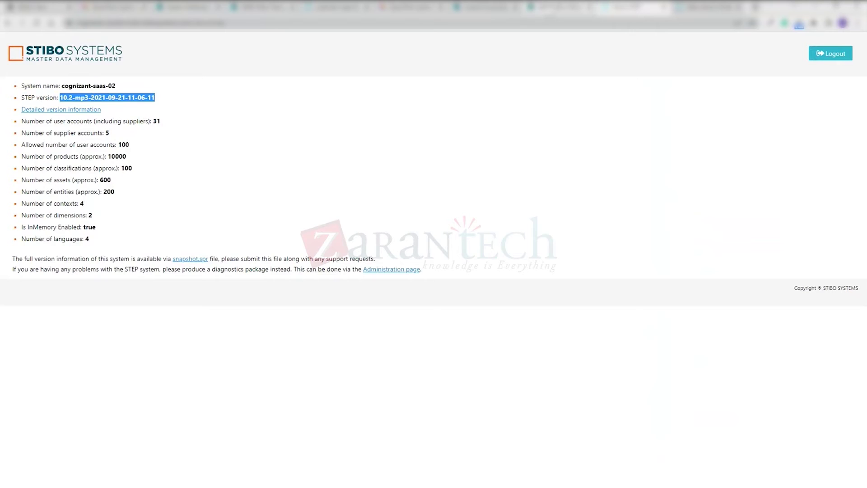
left_click(7, 24)
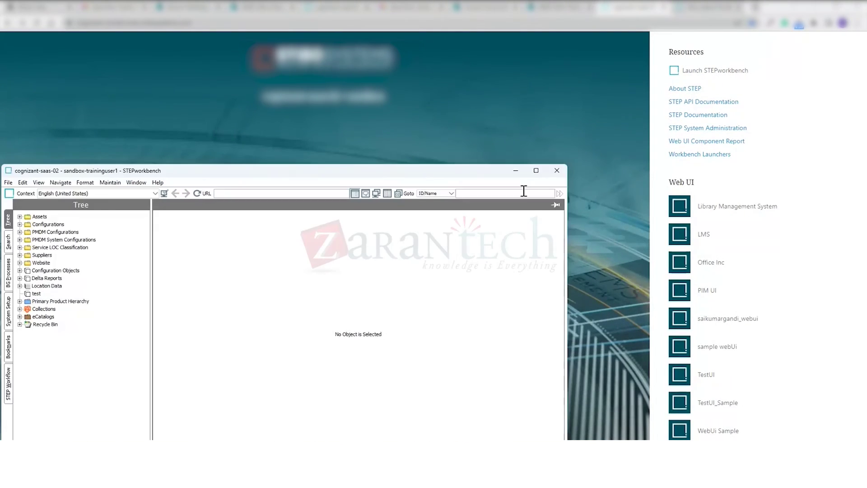
Maximize the STEPworkbench window and choose English (United States) from the available contexts.
left_click(538, 176)
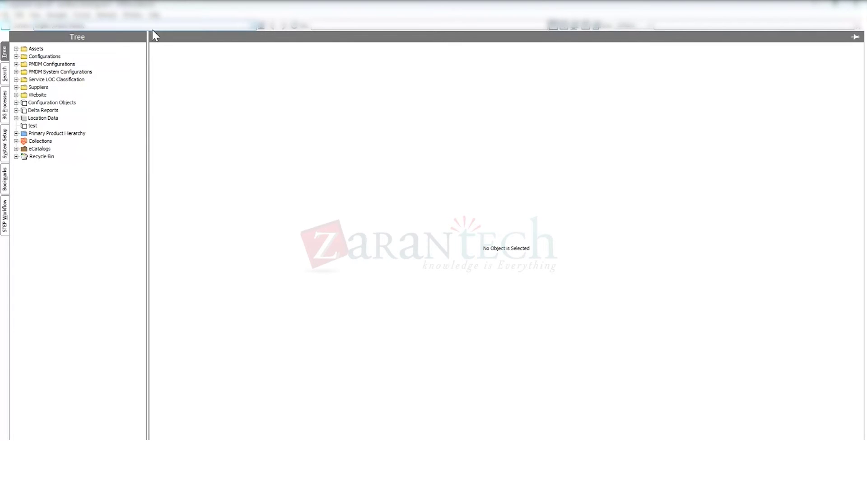
left_click(248, 27)
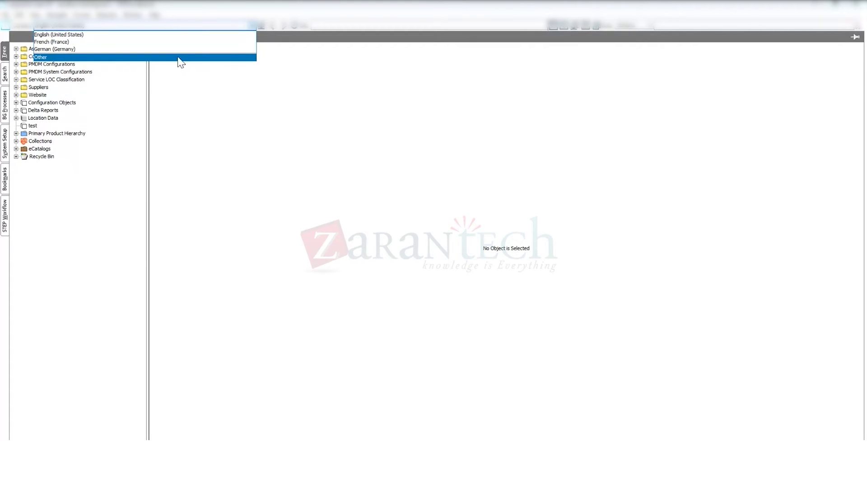
left_click(135, 34)
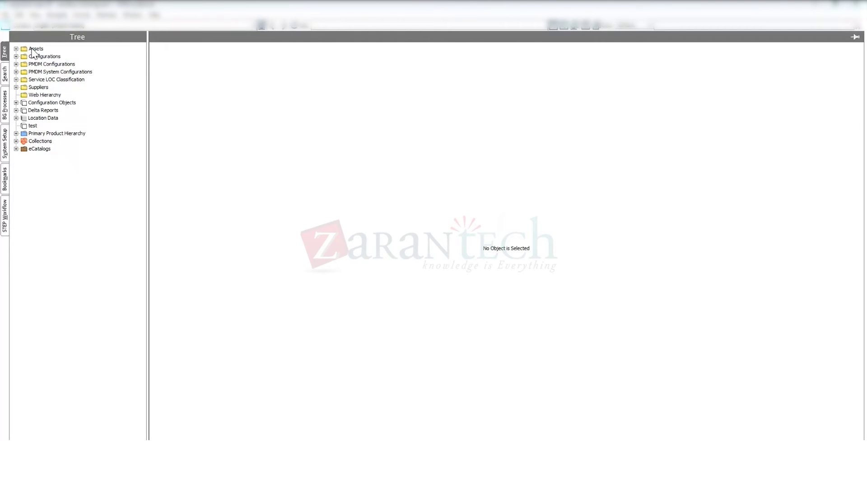
Open the Assets root's Status information and check the object's URL.
left_click(115, 107)
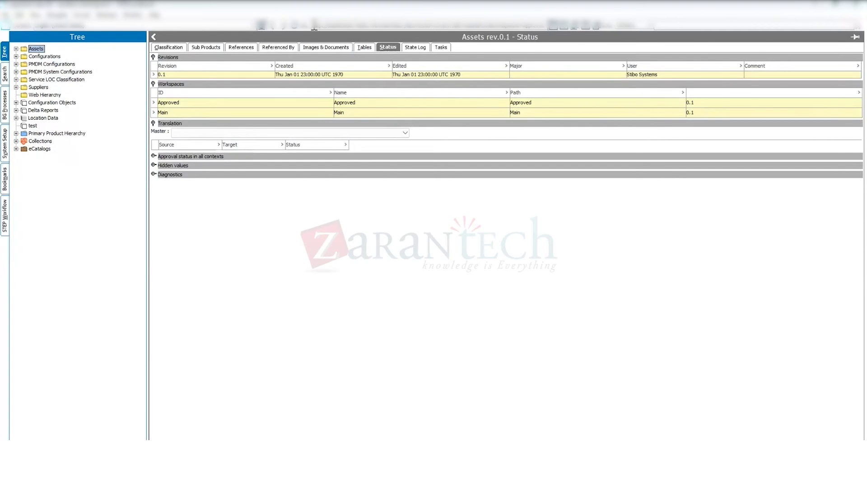
left_click(494, 28)
left_click(493, 28)
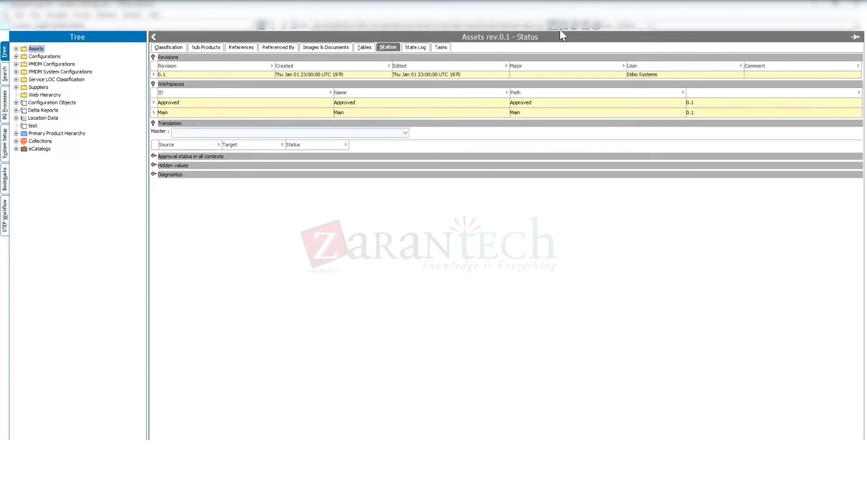
Toggle the workspace and view Assets in workspace mode comparing Main and Approved, followed by the single-column Multi Editor.
left_click(261, 28)
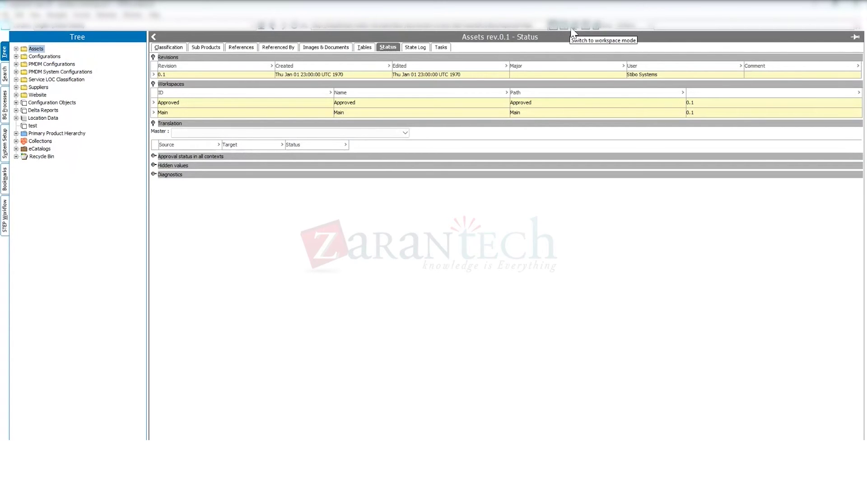
left_click(571, 28)
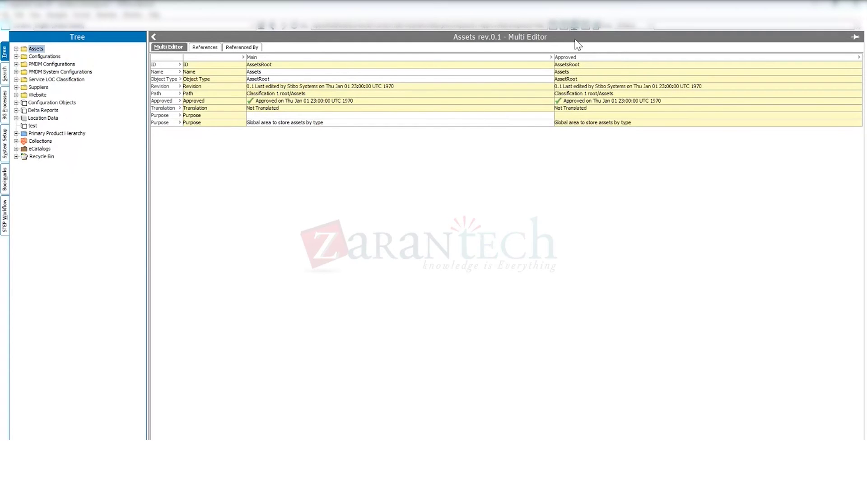
left_click(595, 28)
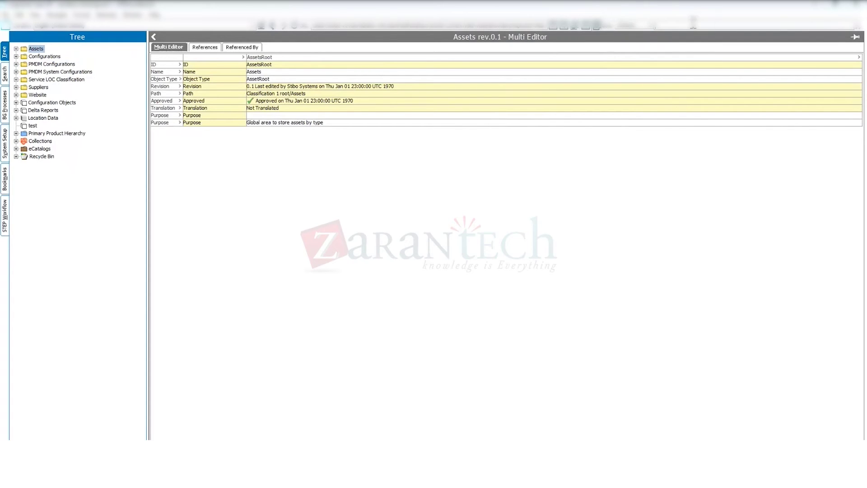
Go to the Website (103490) classification using the ID/Name lookup.
left_click(673, 29)
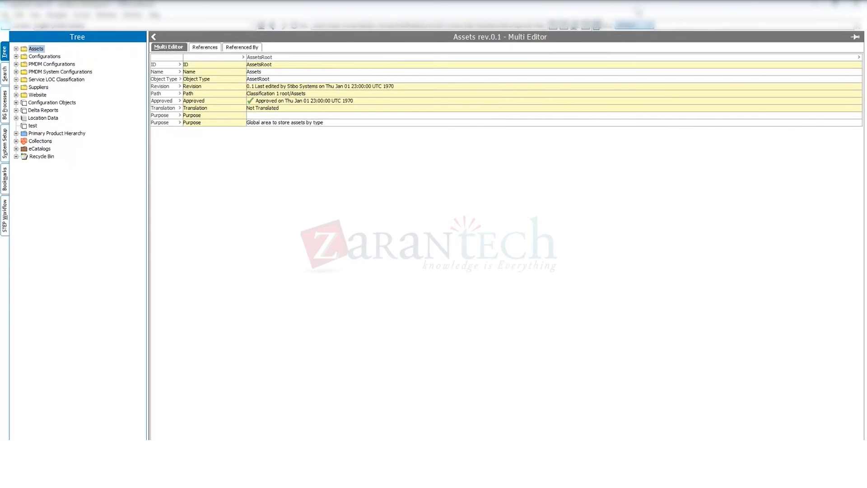
left_click(678, 26)
key("Down")
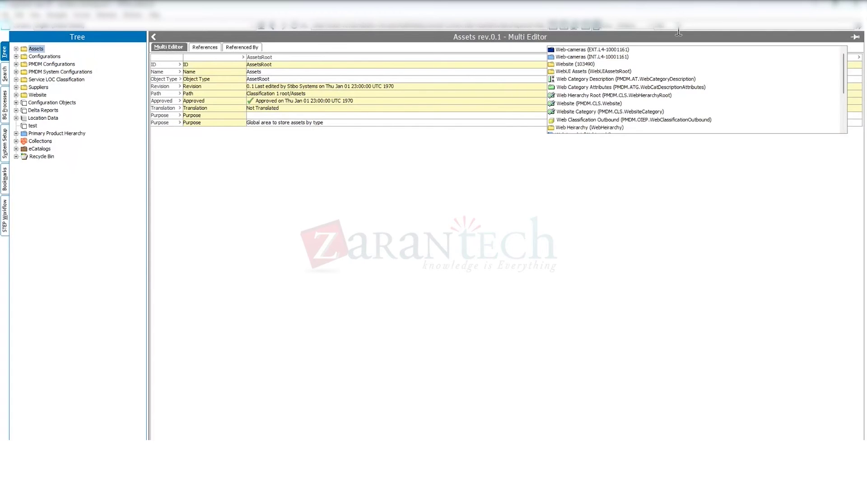
key("Return")
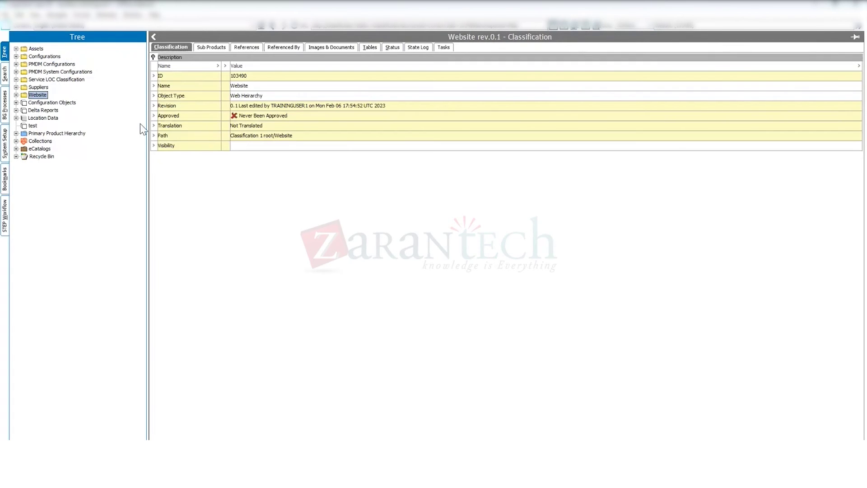
Clear the ID/Name lookup and use it to go to the test product image.
left_click_drag(695, 27, 648, 27)
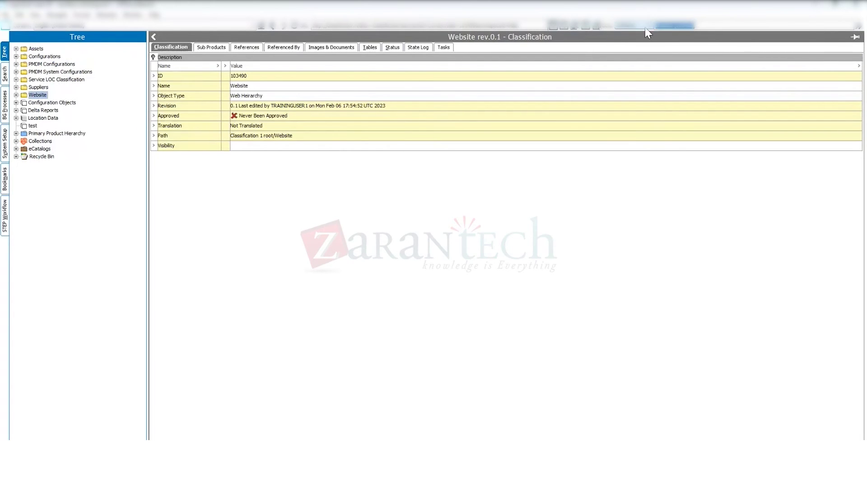
key("BackSpace")
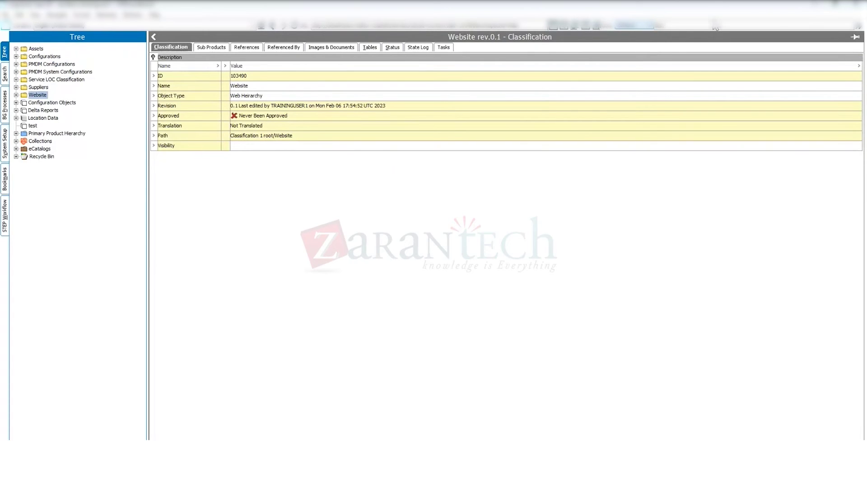
left_click(604, 58)
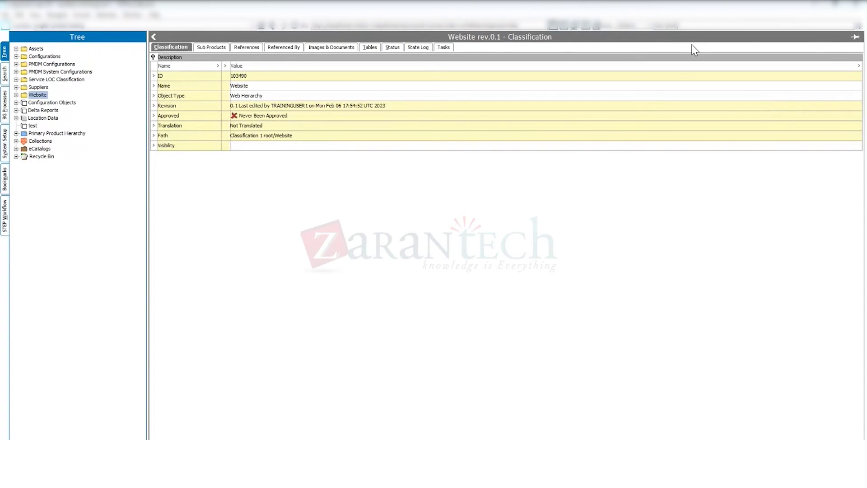
key("Return")
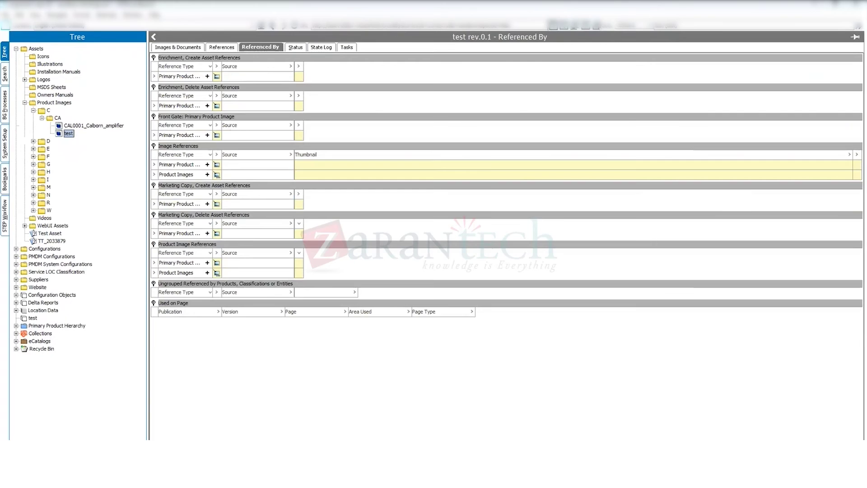
Open the test asset's Images & Documents details and examine its object type, revision and approval rows, adjusting the Name column width.
left_click(185, 48)
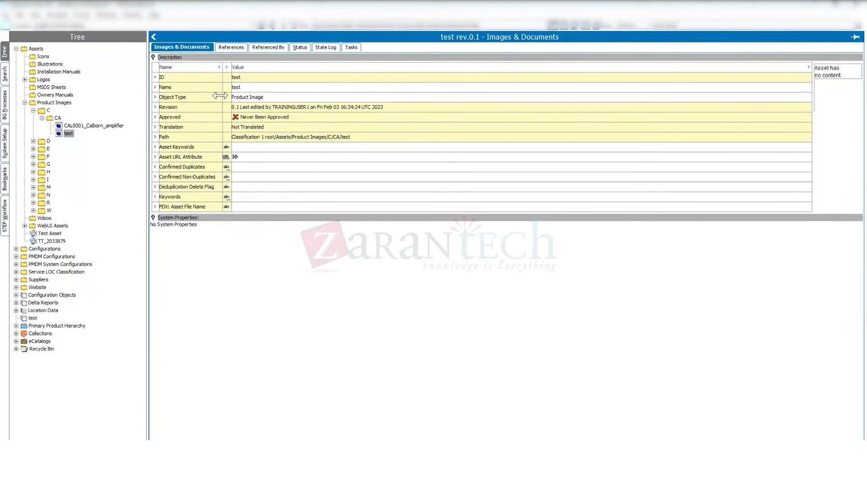
left_click_drag(220, 96, 216, 96)
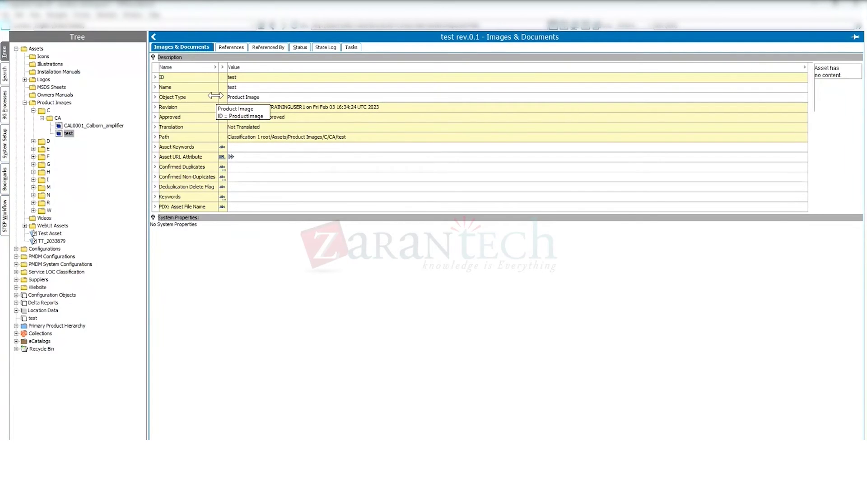
left_click_drag(216, 107, 220, 107)
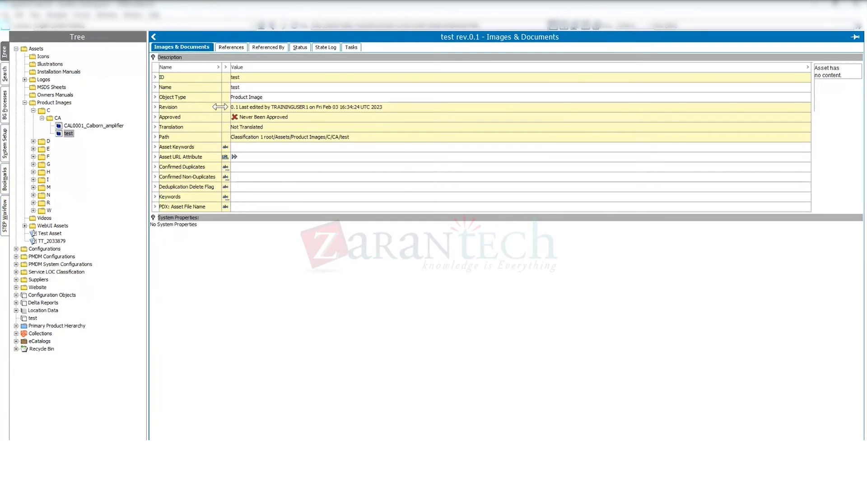
left_click_drag(220, 107, 219, 109)
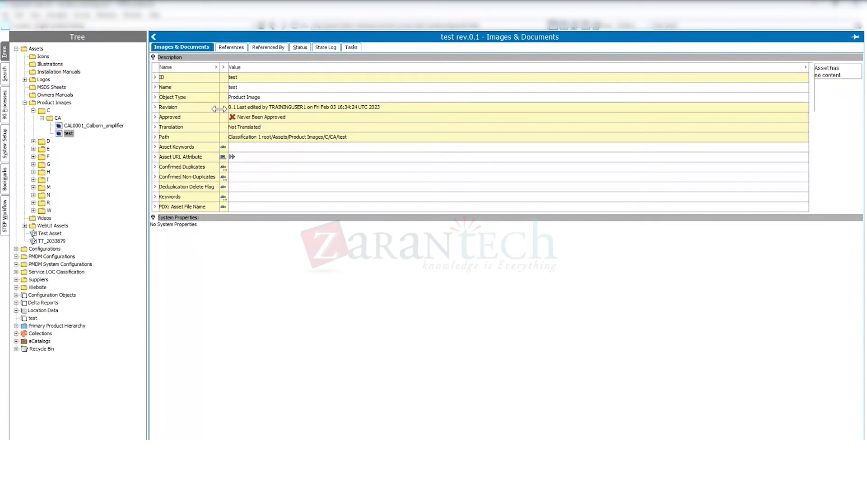
left_click_drag(220, 116, 218, 116)
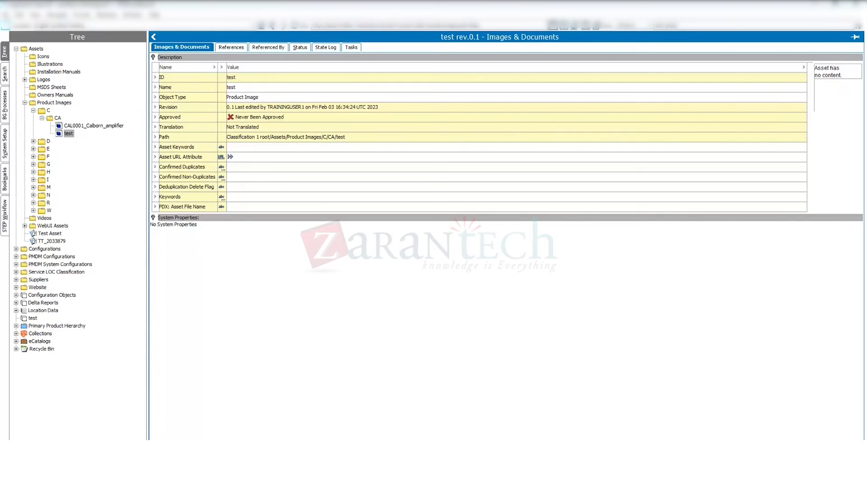
View the CAL0001_Calborn_amplifier image and Logos folder, collapse Product Images and show the WebUI Assets details.
left_click(75, 127)
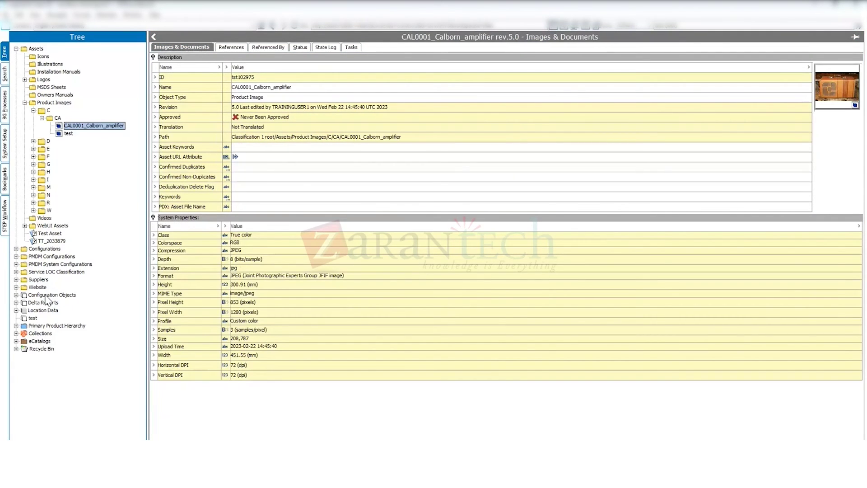
left_click(43, 80)
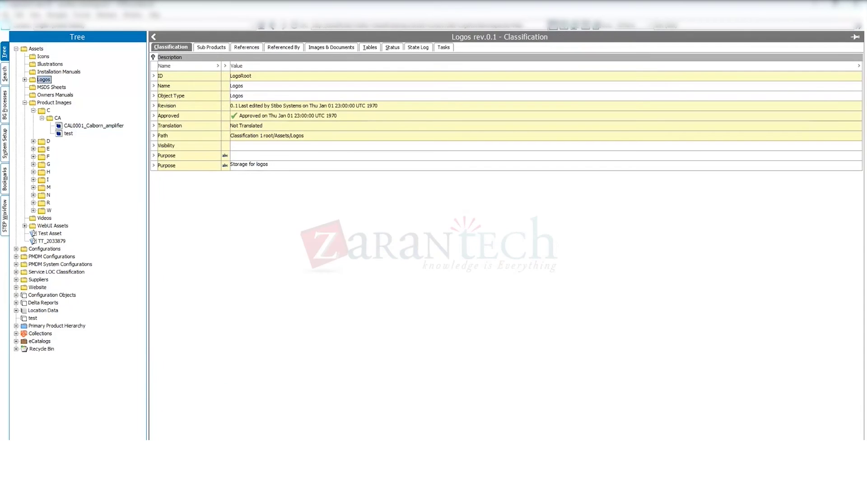
left_click(24, 102)
left_click(41, 119)
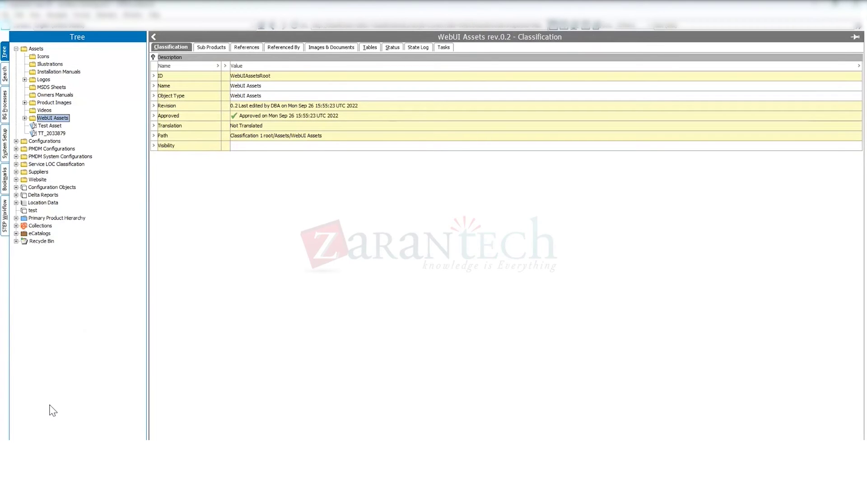
View the details of TT_2033879, Installation Manuals and WebUI Assets, and collapse the Assets folder.
left_click(44, 134)
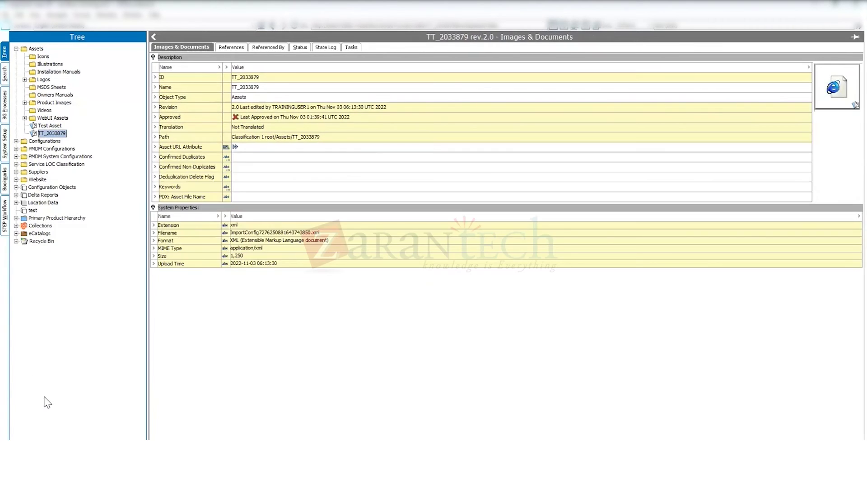
left_click(59, 72)
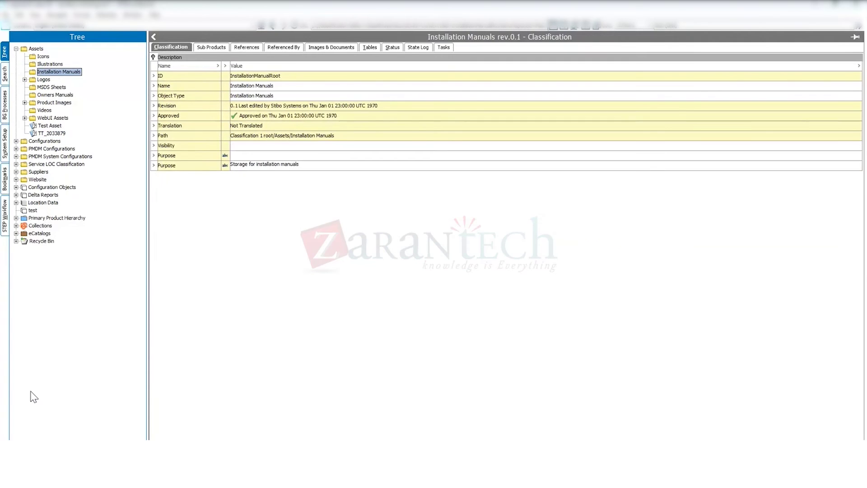
left_click(52, 118)
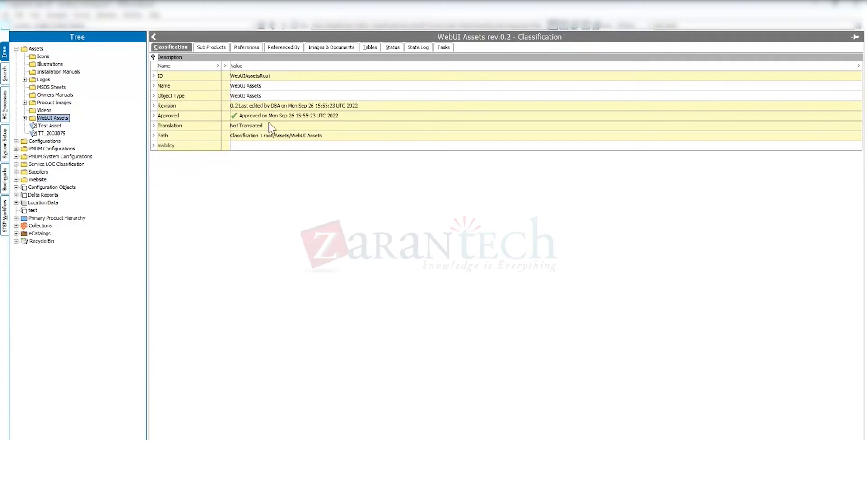
left_click(15, 48)
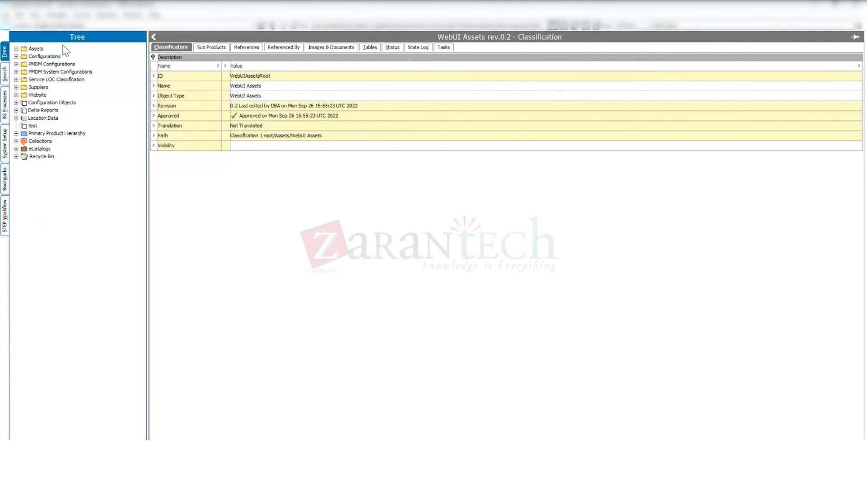
View the details of the Delta Reports and Configuration Objects entities in the tree.
left_click(45, 118)
key("Up")
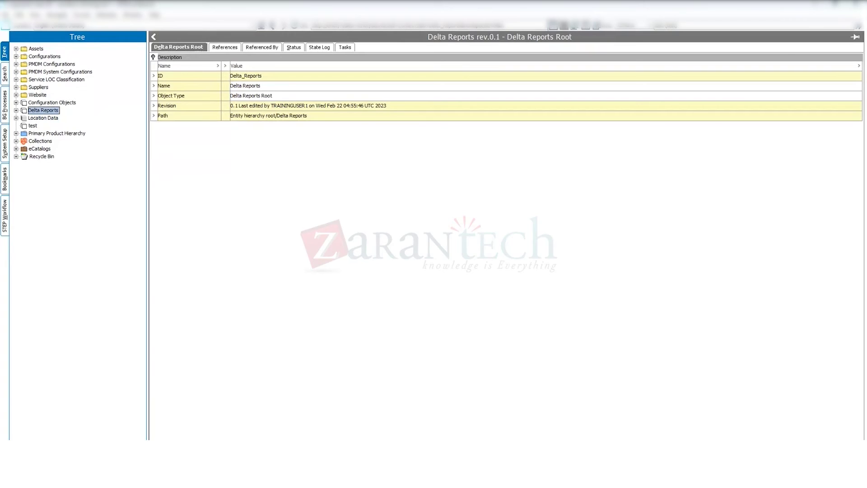
left_click(49, 102)
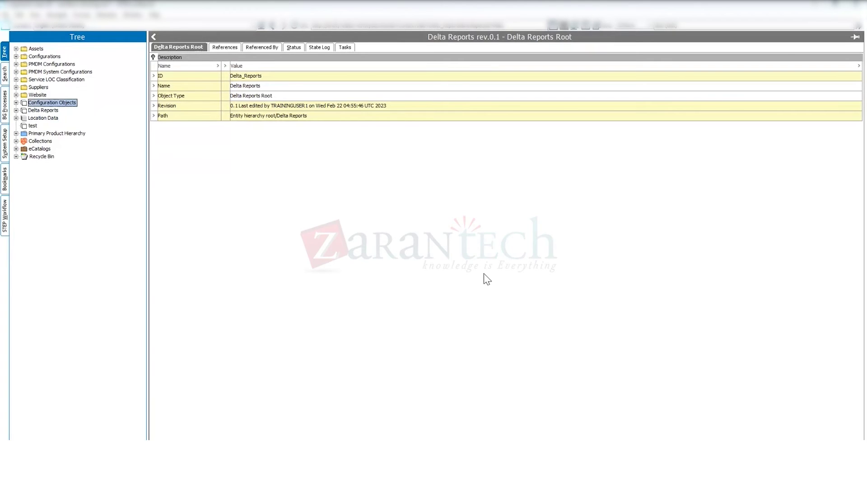
Try the Data Containers search type, return to the standard Search type and search for "test".
left_click(5, 76)
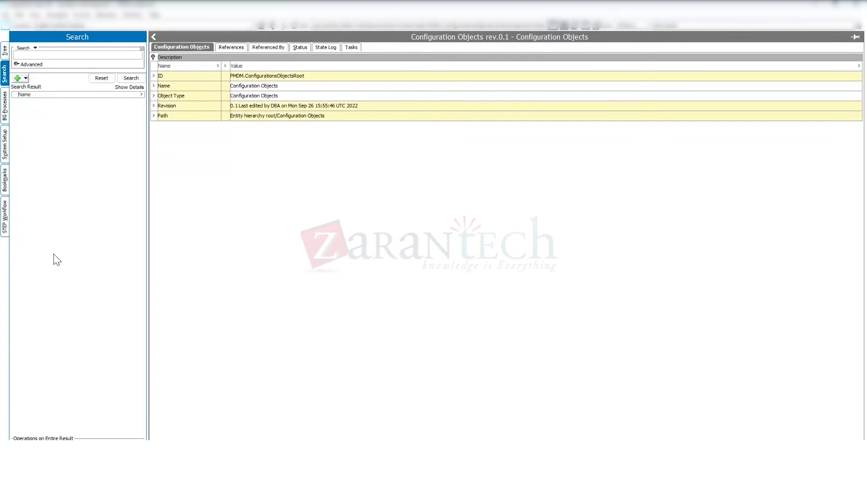
left_click(28, 48)
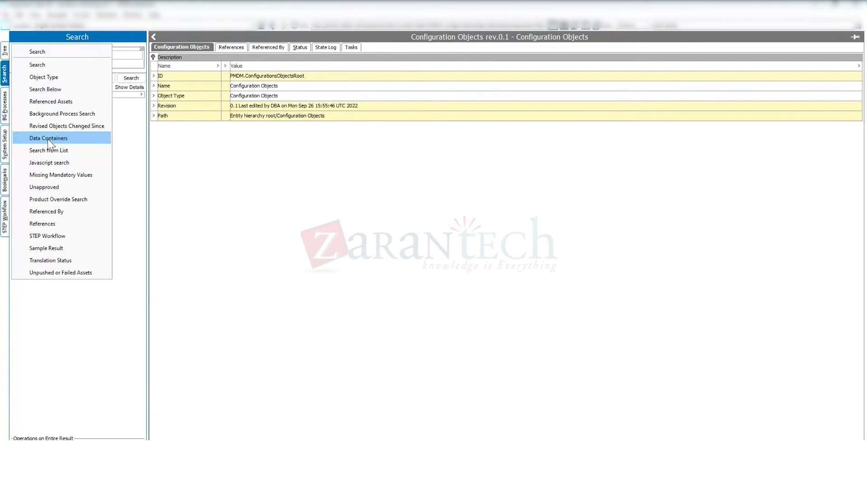
left_click(67, 140)
left_click(39, 48)
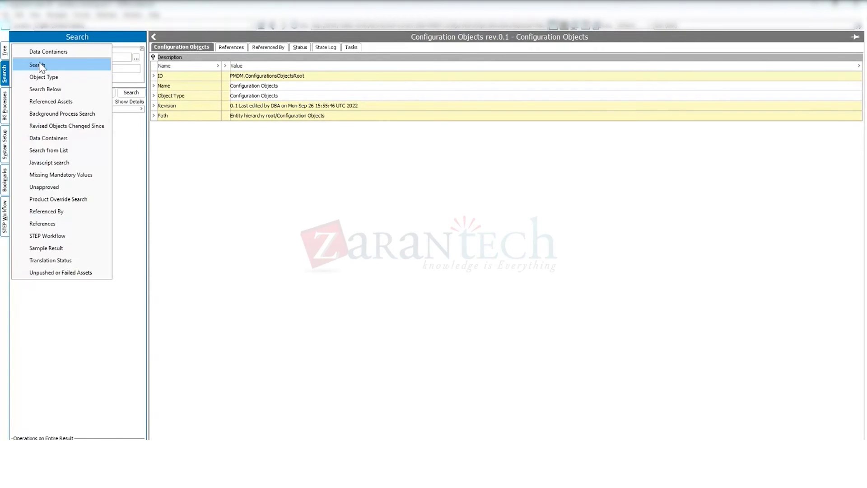
left_click(39, 65)
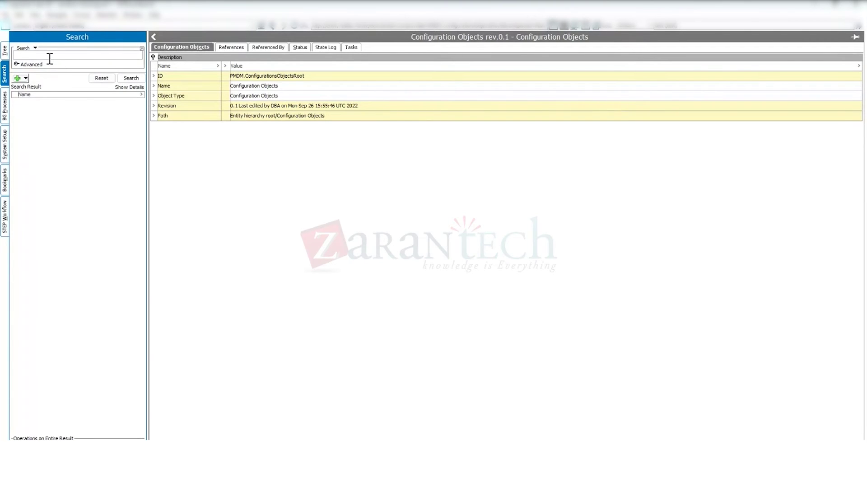
type("test")
left_click(131, 78)
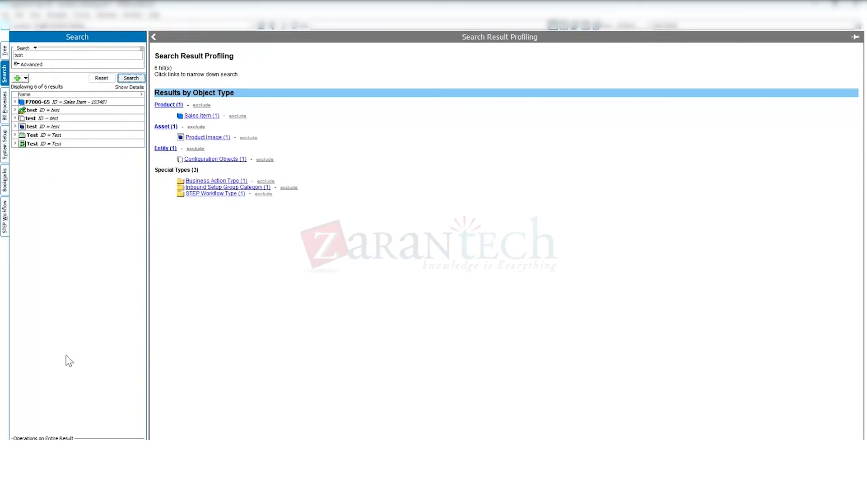
Open the list of background processes.
left_click(5, 119)
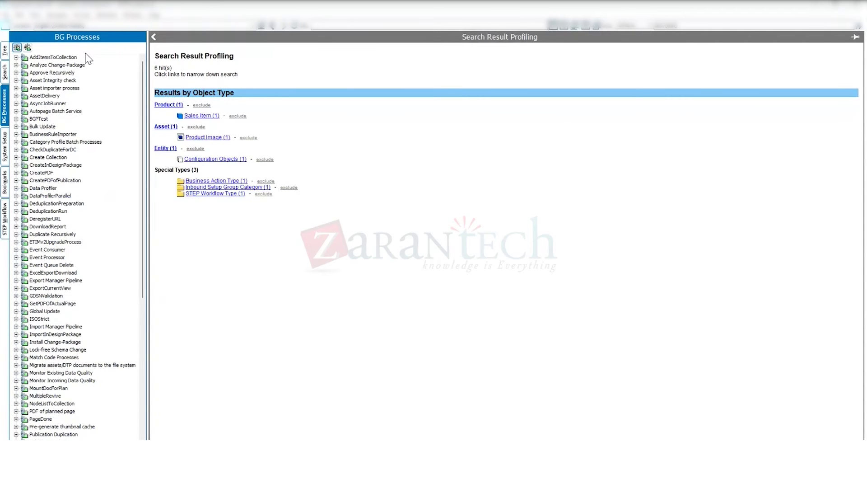
Look through the list of background process types and view the Website classification's details in the tree.
scroll(104, 202, "down", 10)
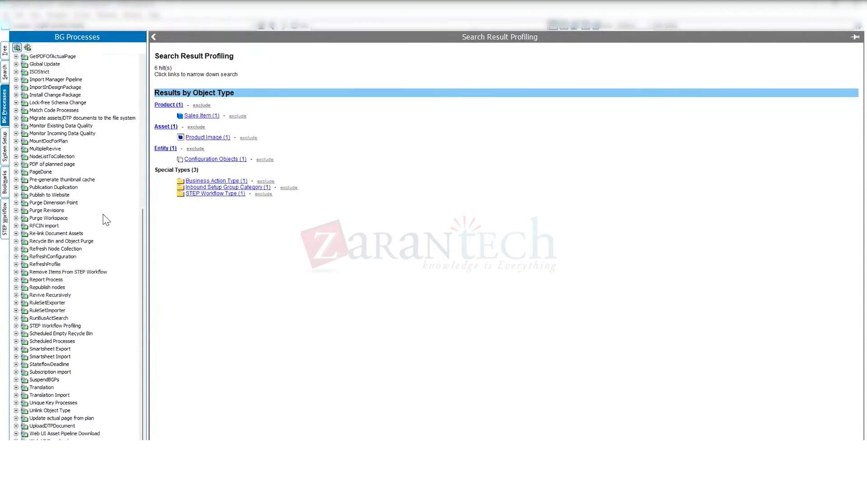
scroll(102, 214, "up", 10)
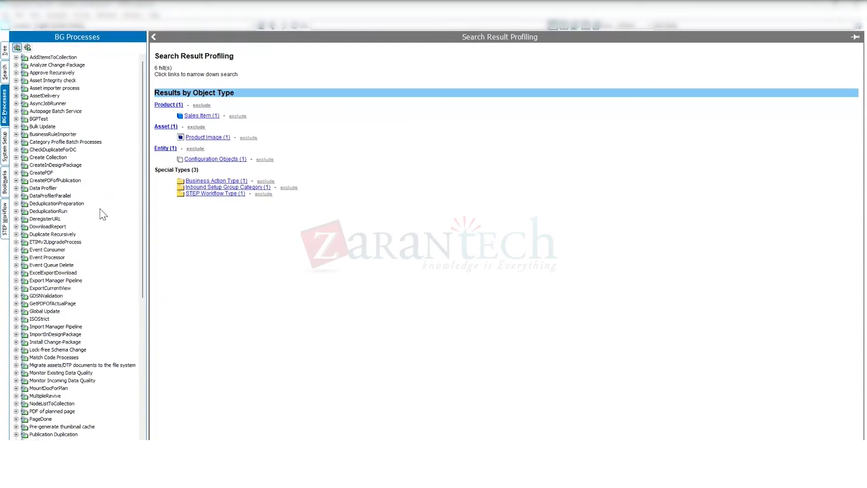
left_click(5, 55)
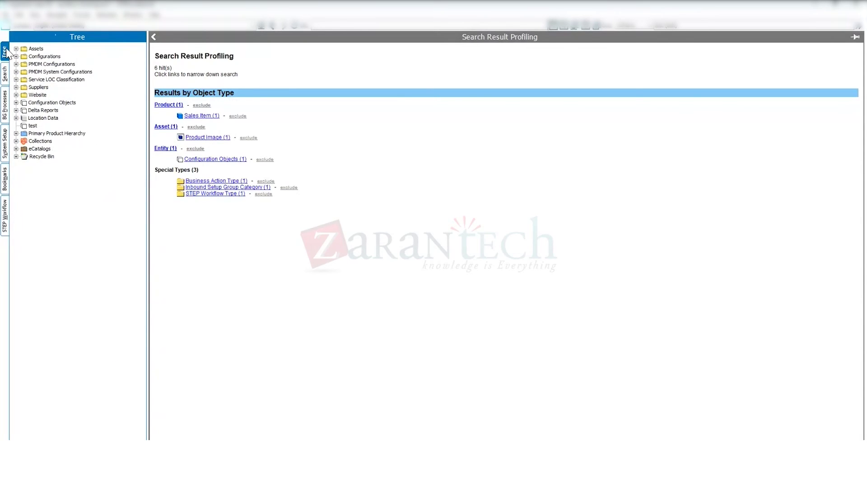
left_click(37, 96)
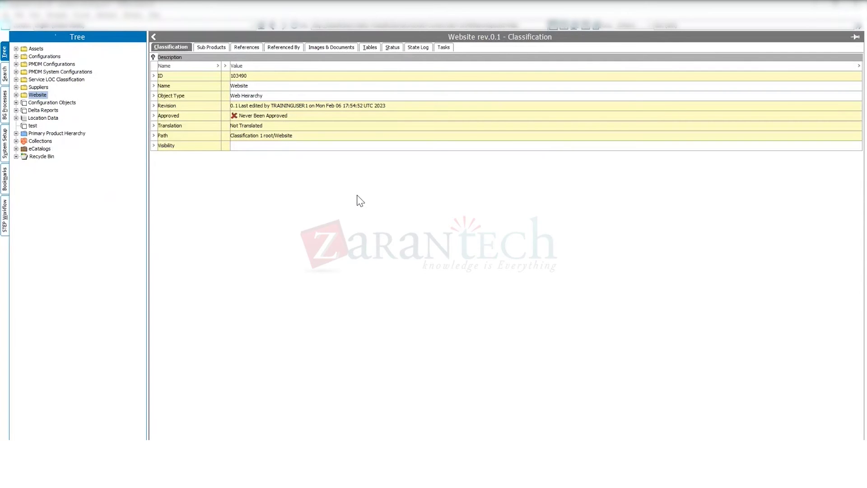
View the queued processes of the "Migrate assets/DTP documents to the file system" background process type.
left_click(6, 102)
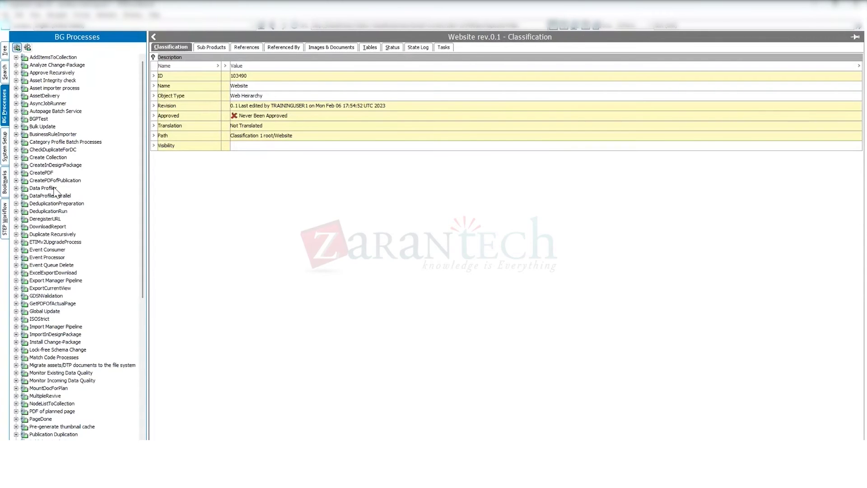
scroll(54, 192, "down", 10)
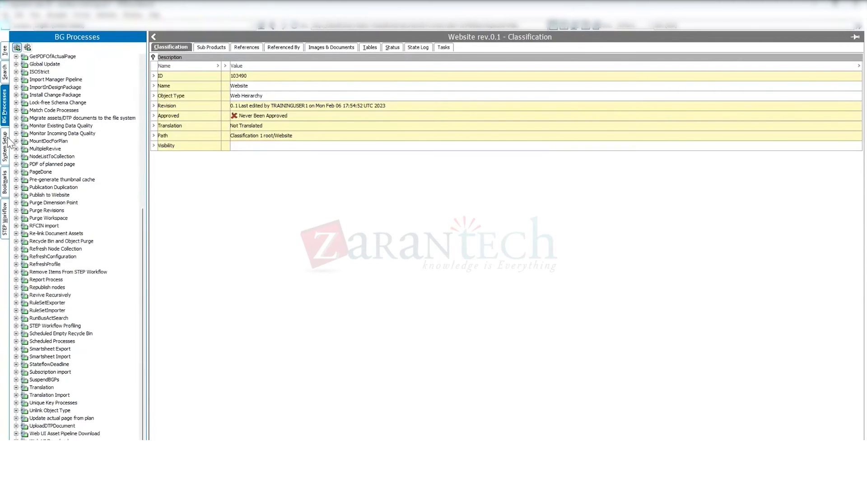
scroll(23, 91, "up", 3)
scroll(20, 89, "down", 3)
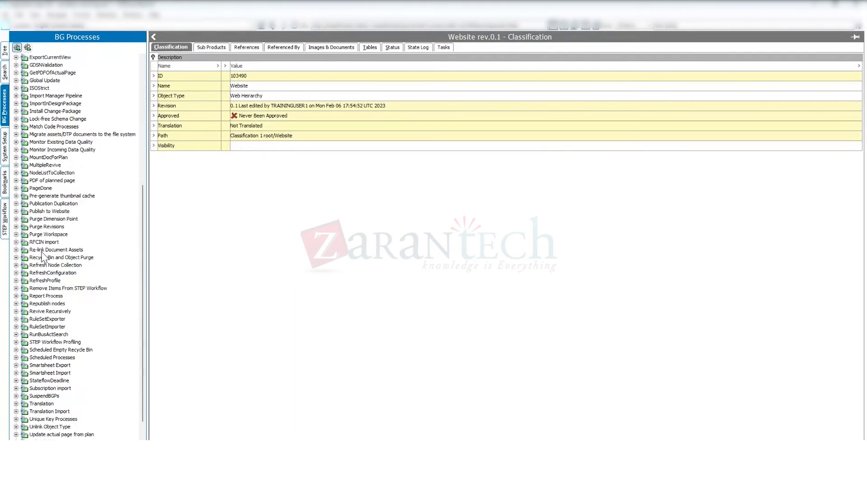
left_click(17, 118)
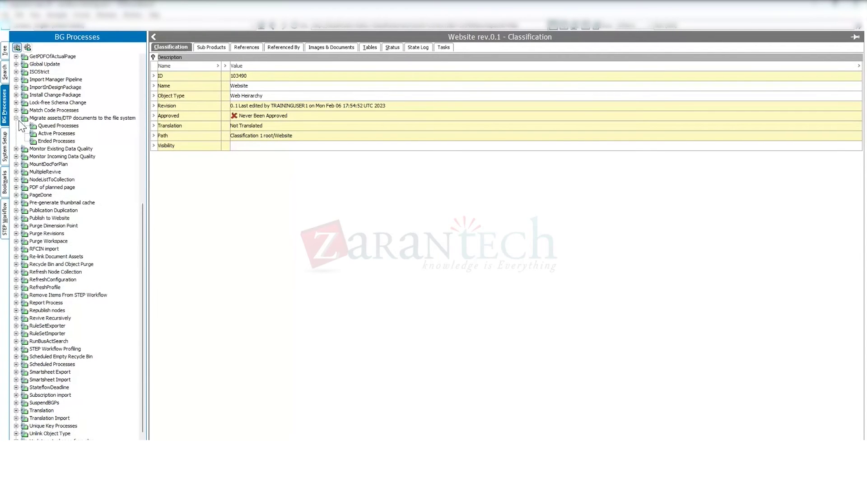
left_click(56, 125)
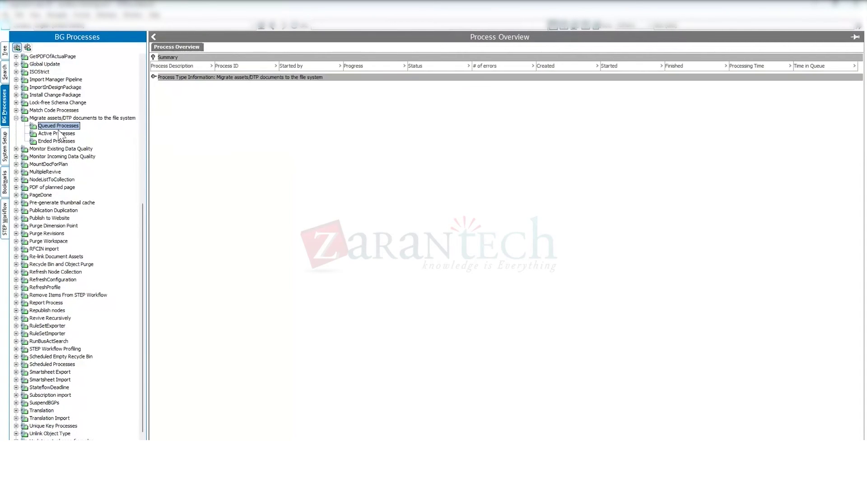
Expand the Purge Revisions, Purge Workspace, RFCIN import and Re-link Document Assets process types.
scroll(29, 304, "down", 1)
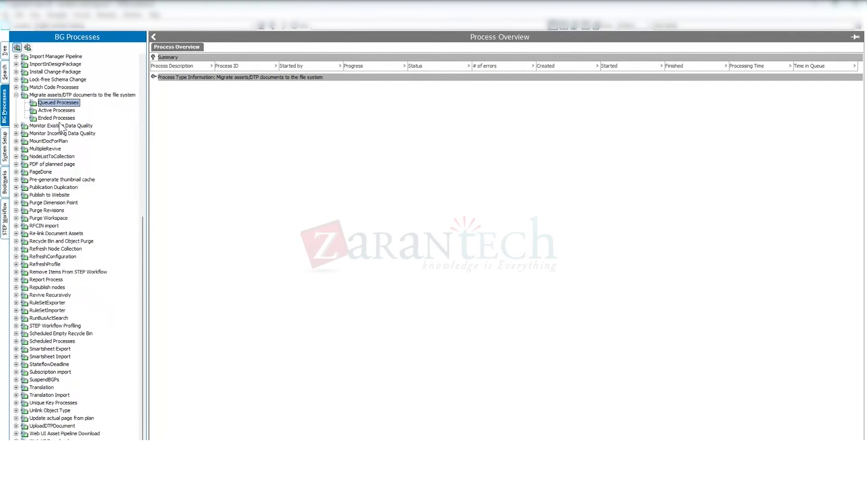
left_click(15, 210)
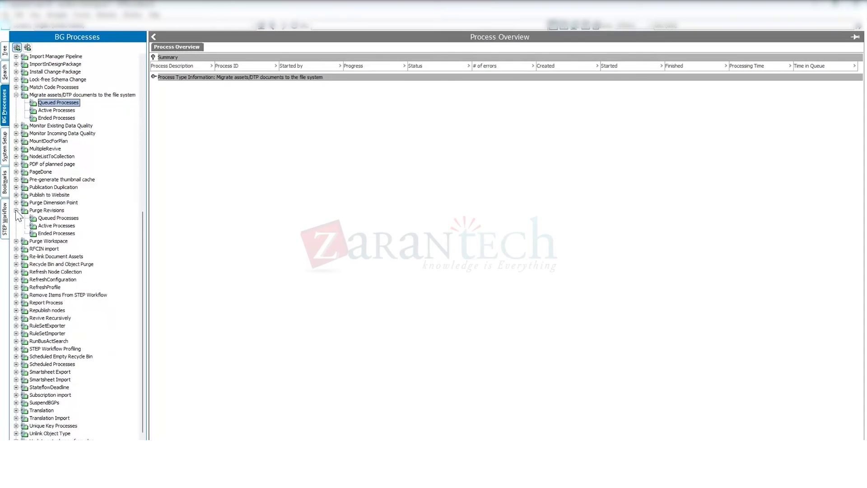
left_click(16, 241)
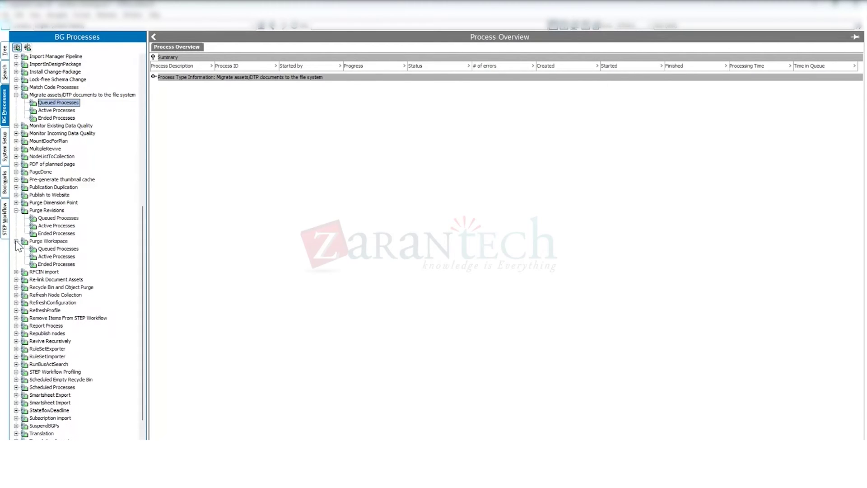
left_click(16, 272)
left_click(16, 302)
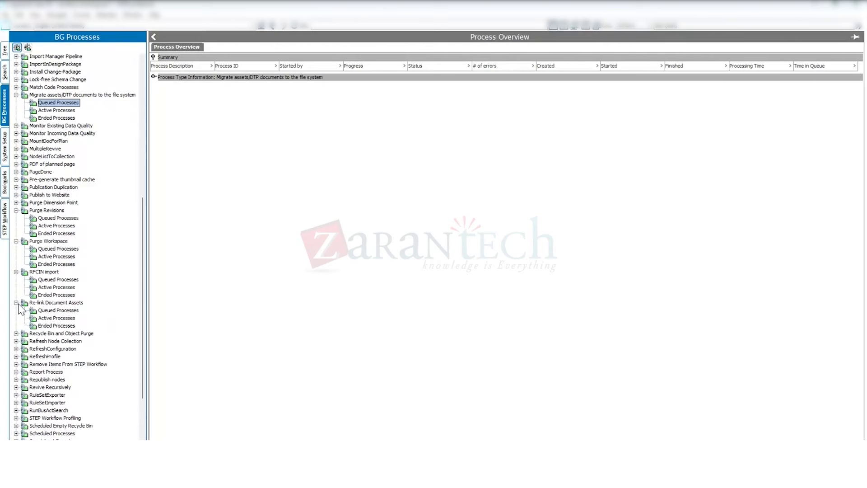
Collapse "Migrate assets/DTP documents to the file system", expand Export Manager Pipeline and view its process overview.
scroll(18, 307, "down", 4)
scroll(19, 306, "up", 15)
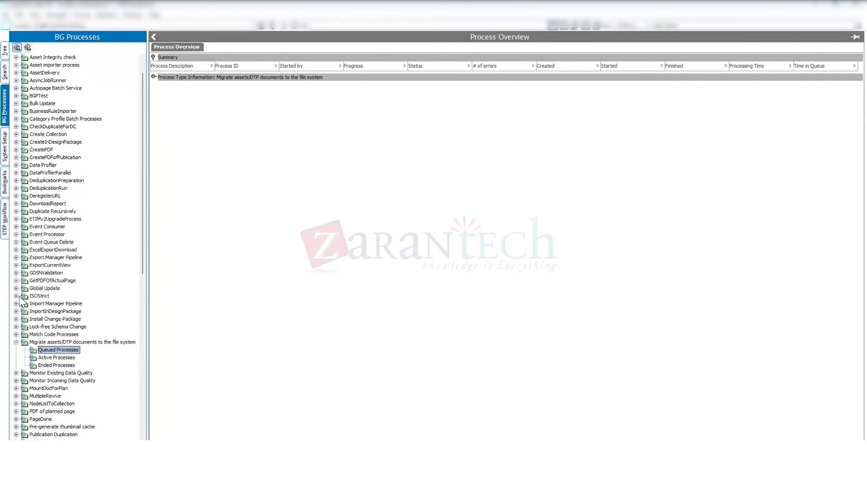
left_click(16, 342)
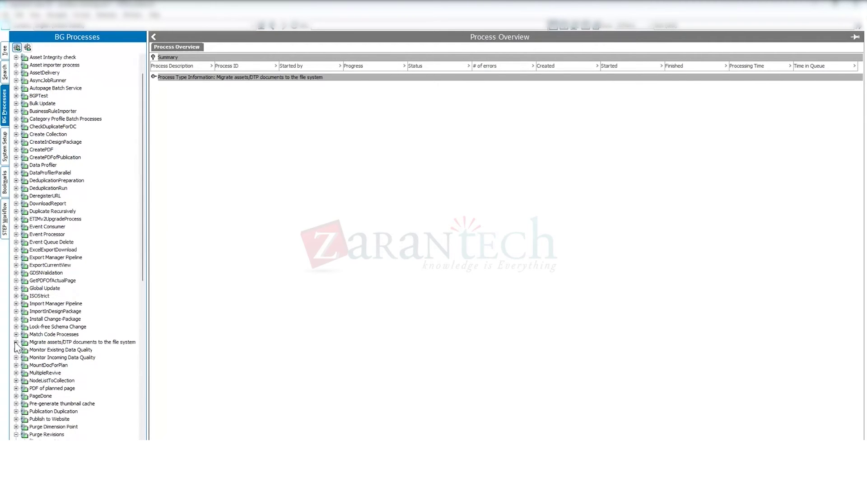
left_click(15, 257)
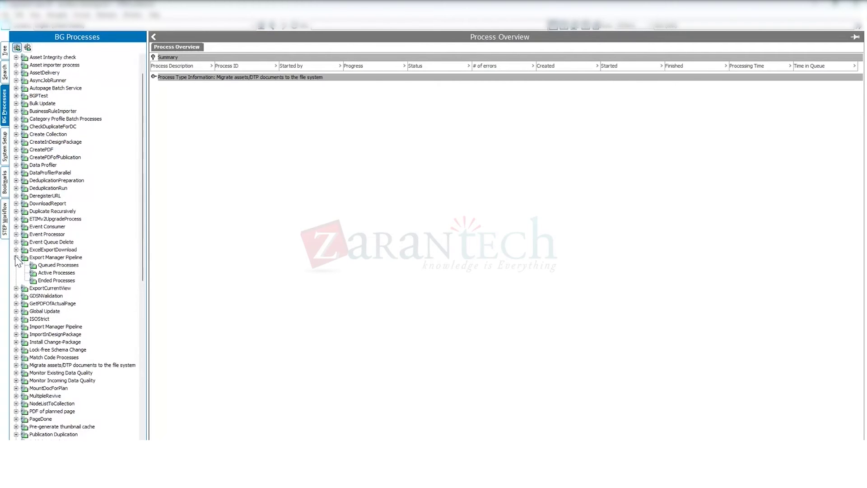
left_click(55, 258)
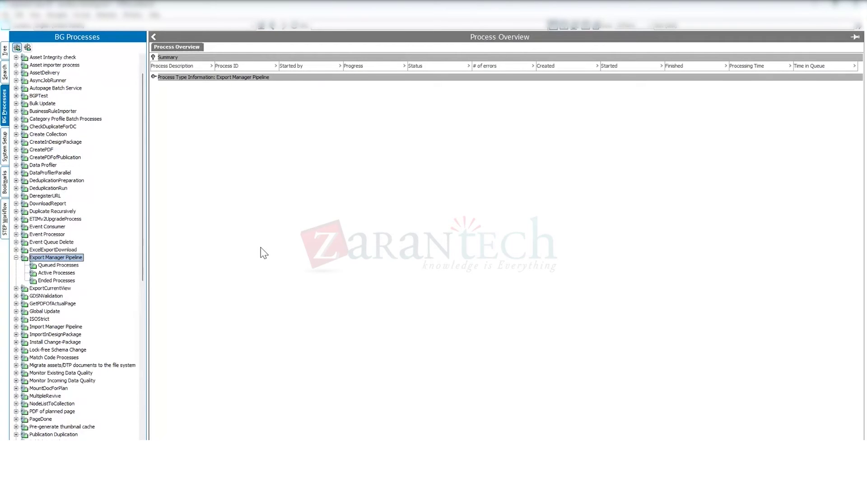
Collapse Export Manager Pipeline and the expanded process types from Purge Revisions through Re-link Document Assets.
left_click(16, 258)
scroll(18, 271, "down", 8)
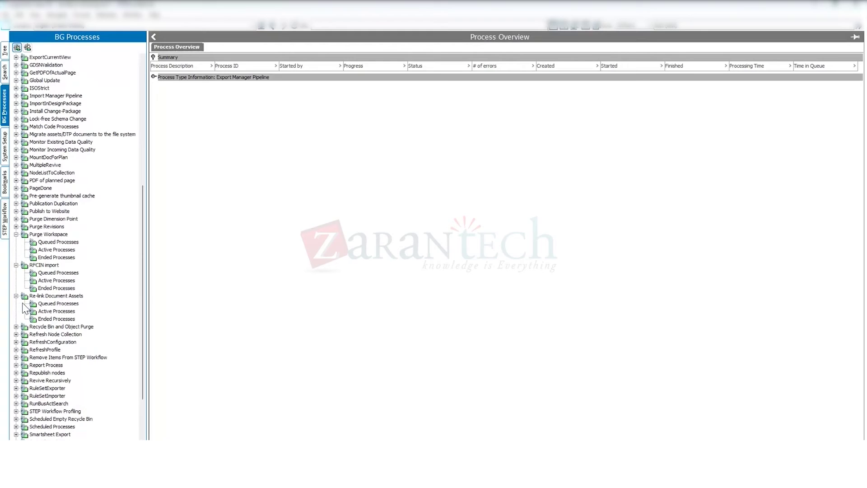
scroll(19, 283, "down", 1)
left_click(15, 242)
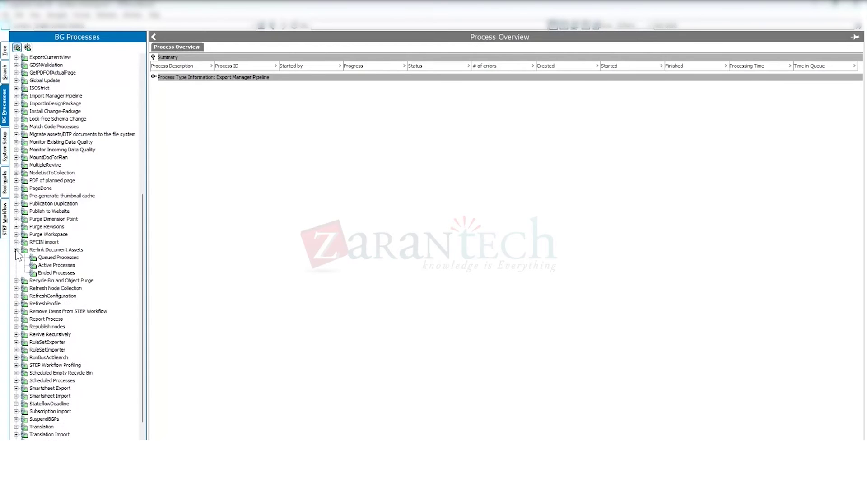
left_click(16, 249)
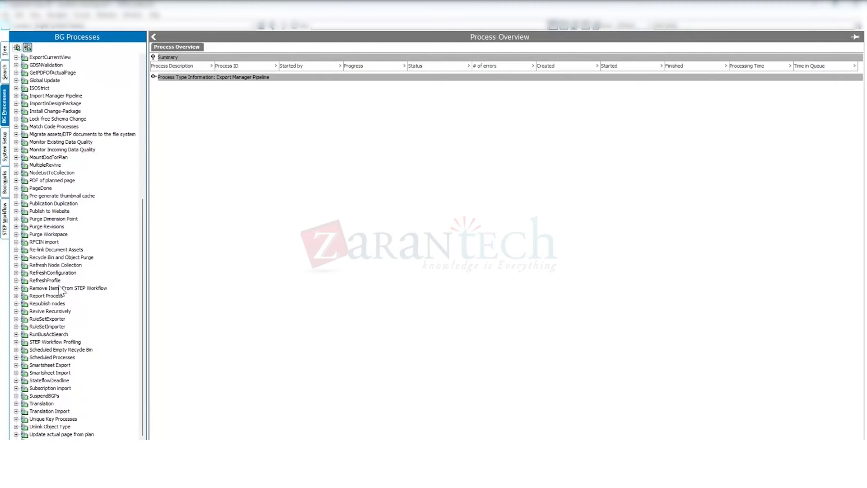
Restore the original process list display, view the queued processes of ExportCurrentView and collapse that process type.
left_click(17, 47)
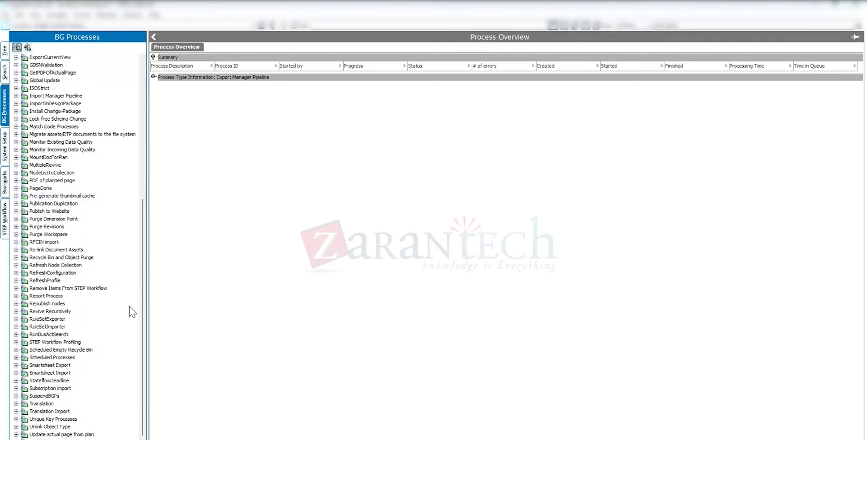
left_click(16, 58)
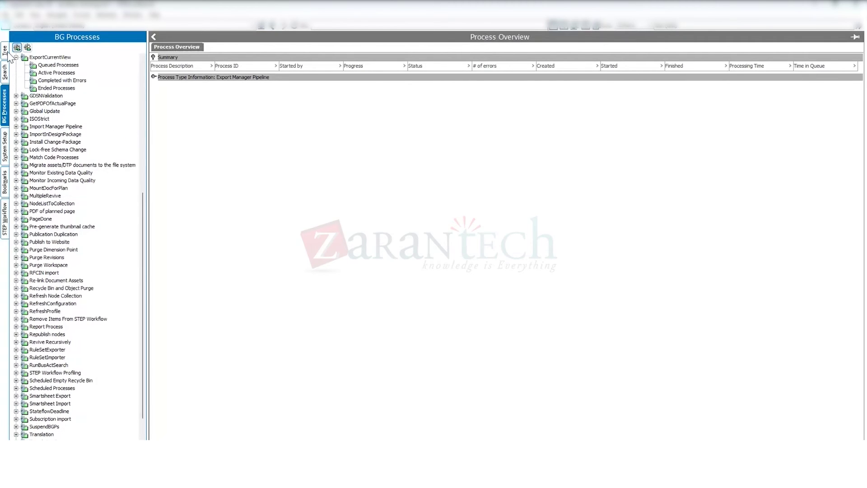
left_click(35, 67)
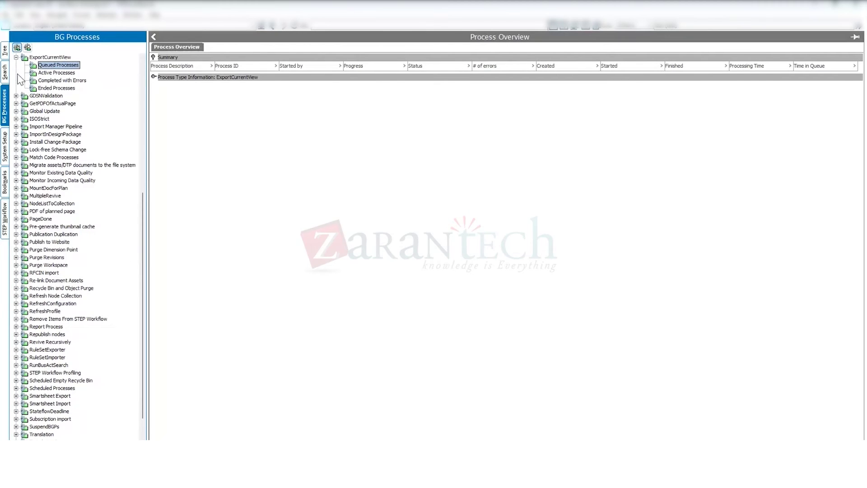
left_click(16, 58)
View the System Setup node list and return to the main object tree.
left_click(6, 151)
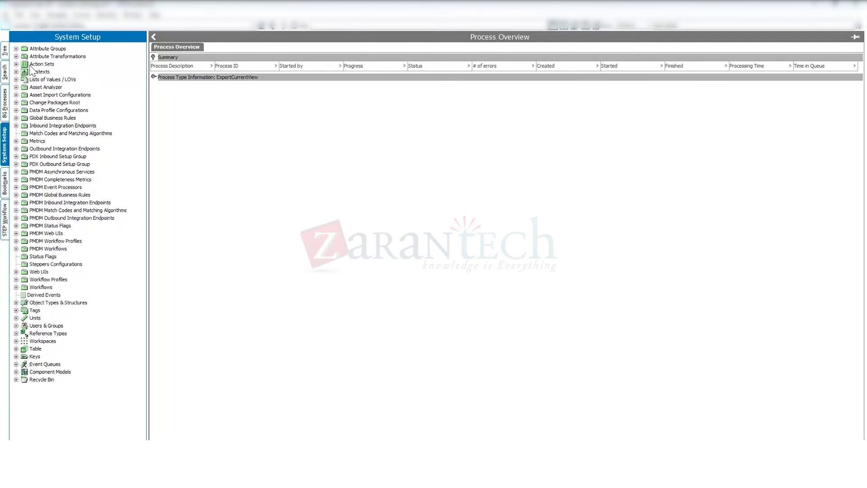
left_click(4, 51)
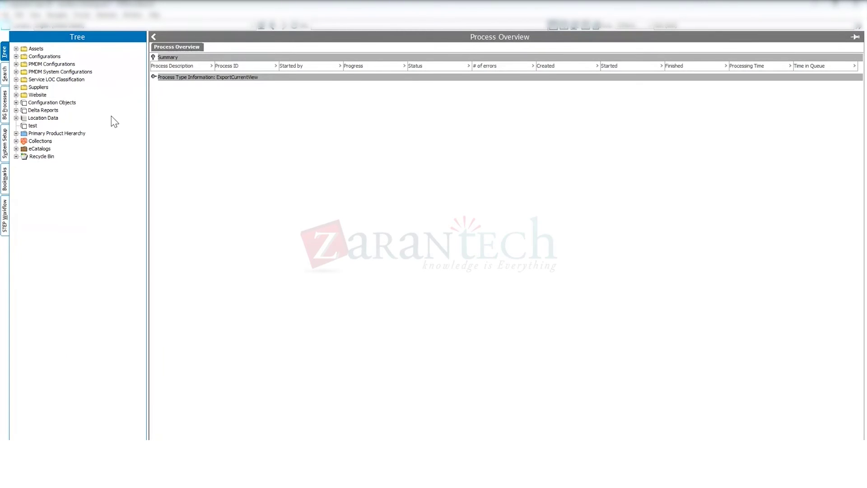
Open the STEP Workflow task list, refresh the 2033879_Workflow tasks and view the states of 2068534_example.
left_click(6, 221)
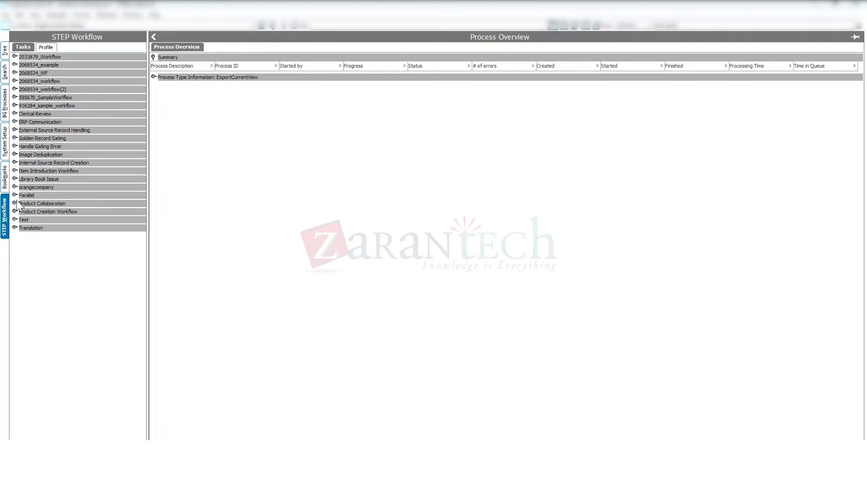
left_click(15, 57)
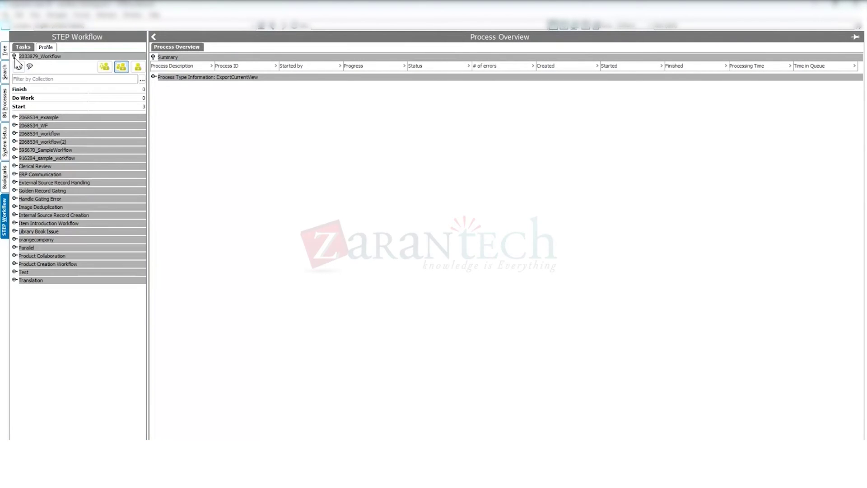
left_click(18, 68)
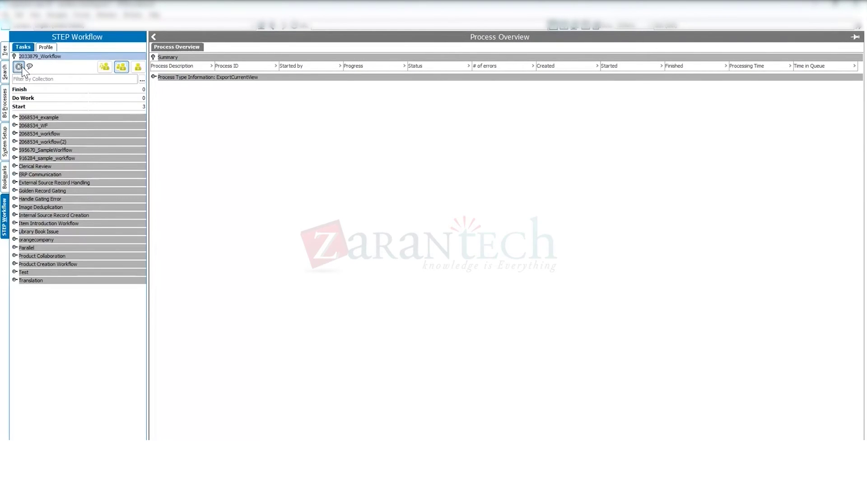
left_click(15, 118)
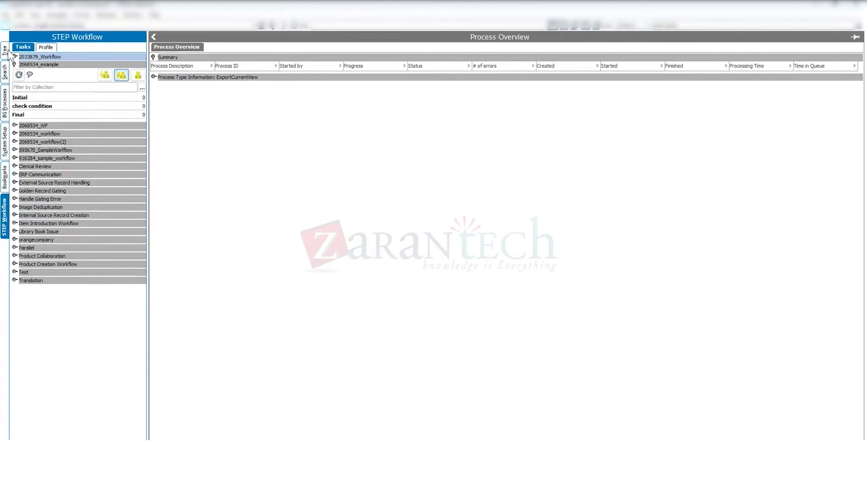
In System Setup's Attribute Groups, view the 2068534_dimension attribute with a wider Name column, and the details of its (2068534_Ecommerce) group.
left_click(6, 145)
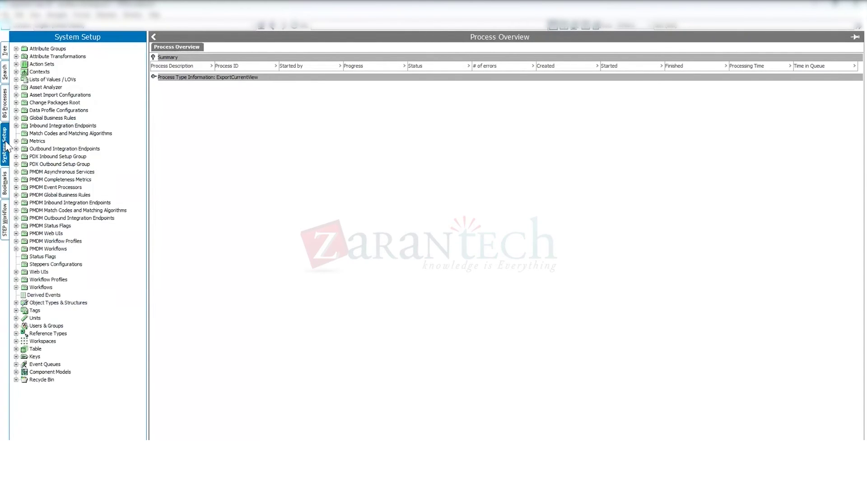
left_click(17, 49)
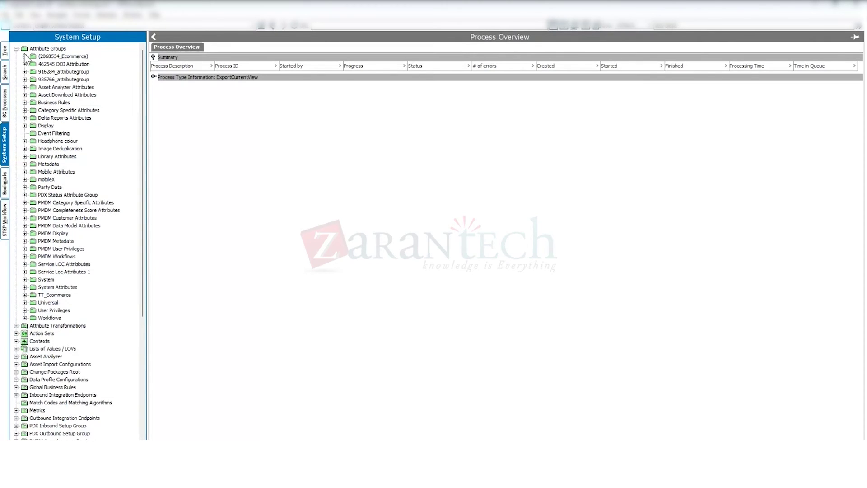
left_click(25, 56)
left_click(61, 65)
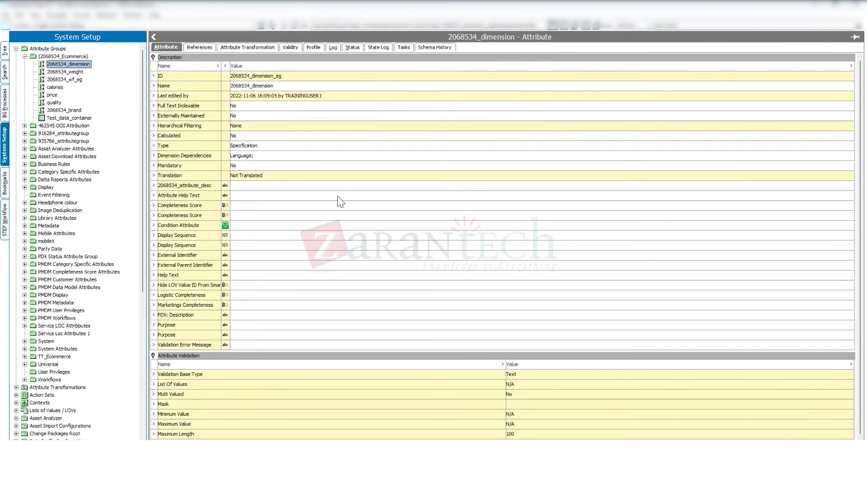
left_click_drag(220, 111, 272, 111)
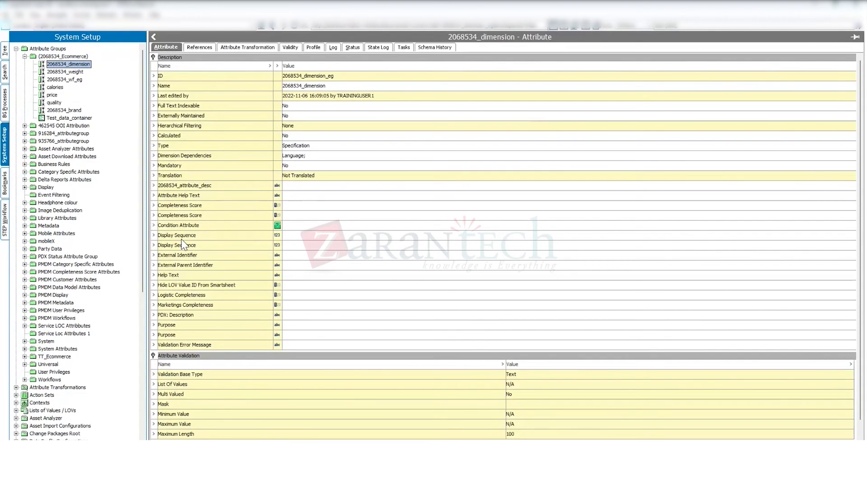
left_click(51, 57)
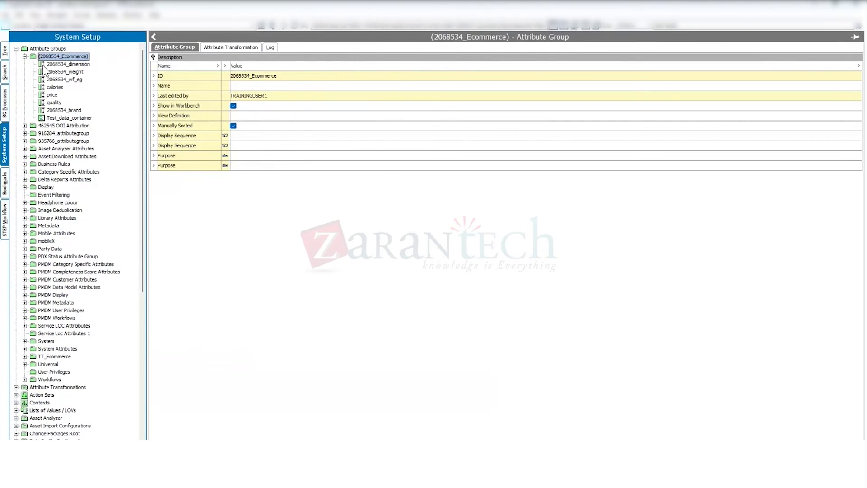
left_click(25, 57)
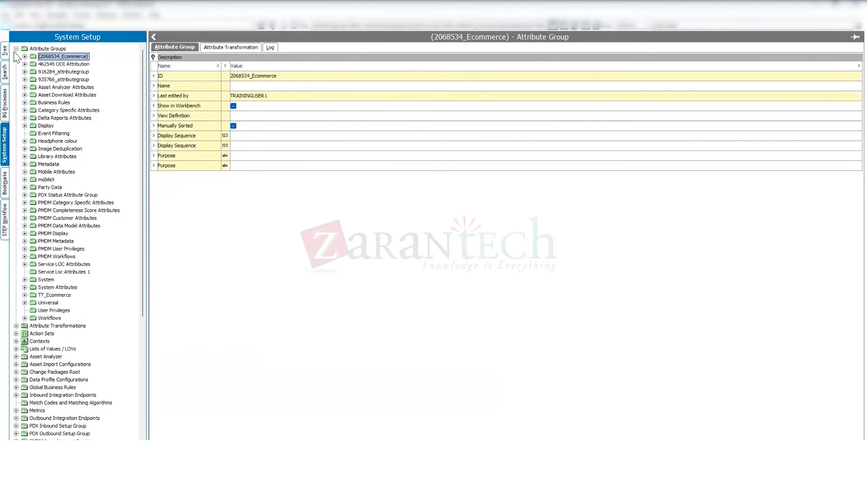
In System Setup, collapse Attribute Groups, view the Asset Analyzer setup group's details and expand Contexts.
left_click(16, 49)
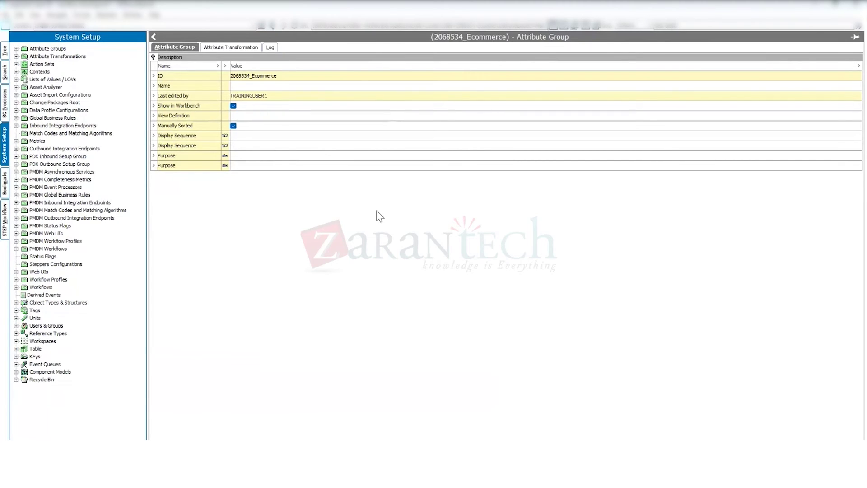
left_click(48, 87)
left_click(16, 71)
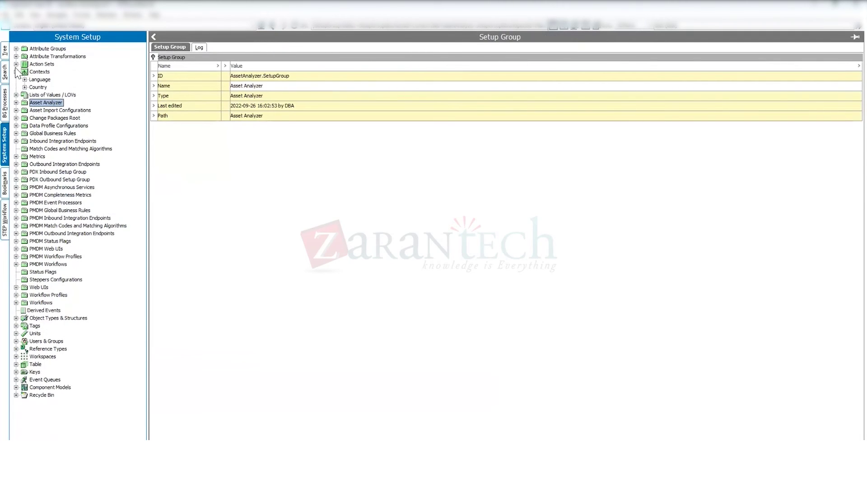
View the Setup Actions and User Actions lists under Action Sets and collapse the Action Sets node.
left_click(16, 64)
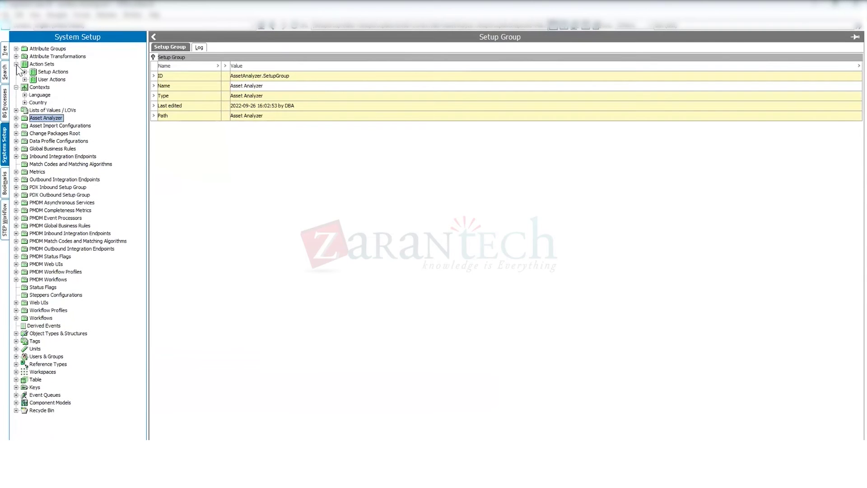
left_click(25, 71)
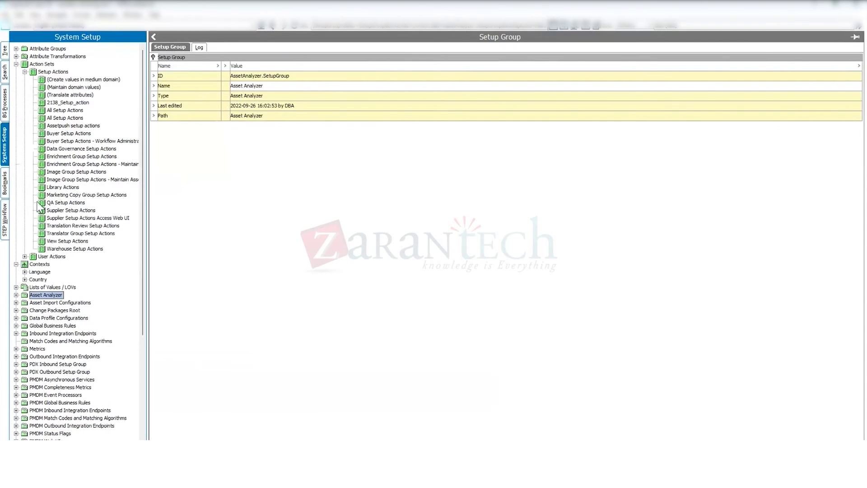
left_click(25, 256)
scroll(26, 63, "down", 5)
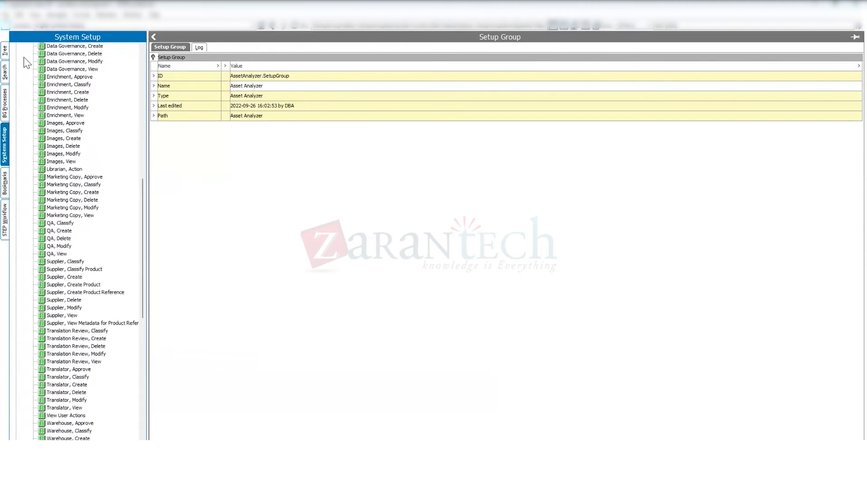
scroll(26, 64, "up", 13)
left_click(24, 184)
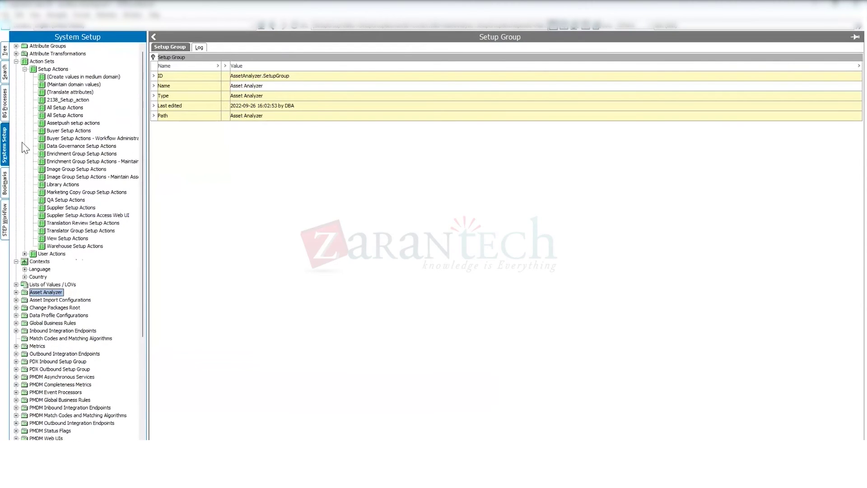
left_click(24, 72)
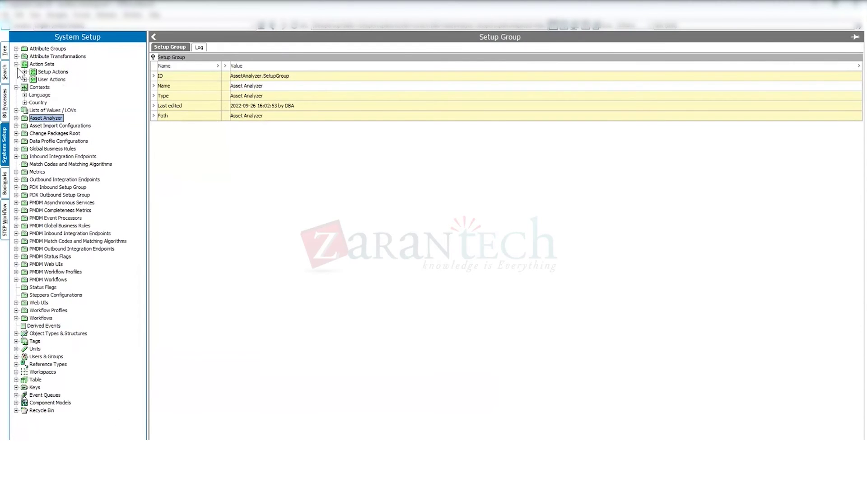
left_click(16, 64)
View the dimension points of the Language dimension under Contexts and collapse the Contexts node.
left_click(40, 71)
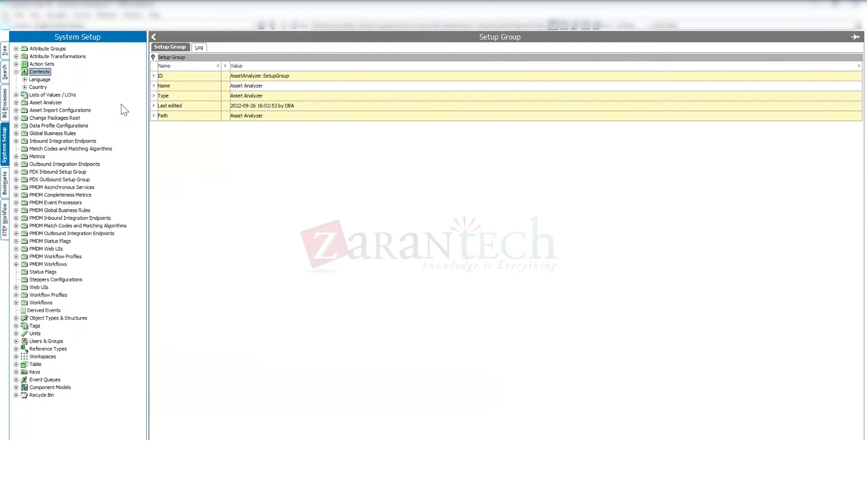
left_click(39, 80)
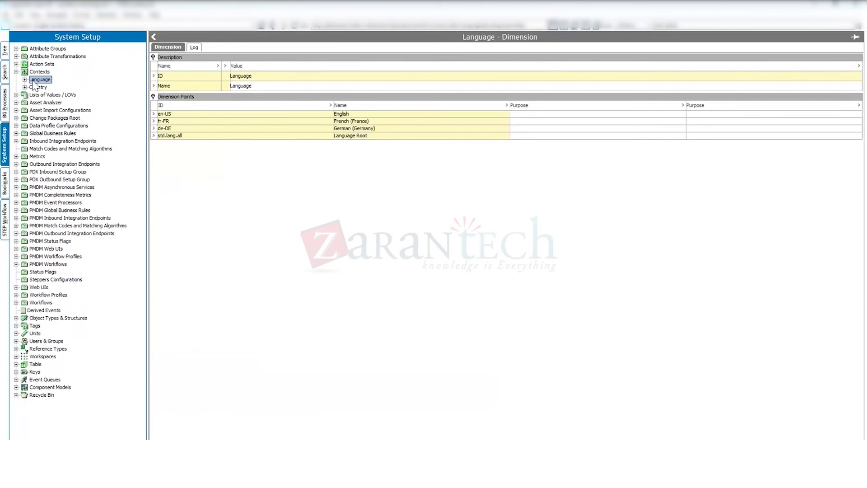
left_click(16, 71)
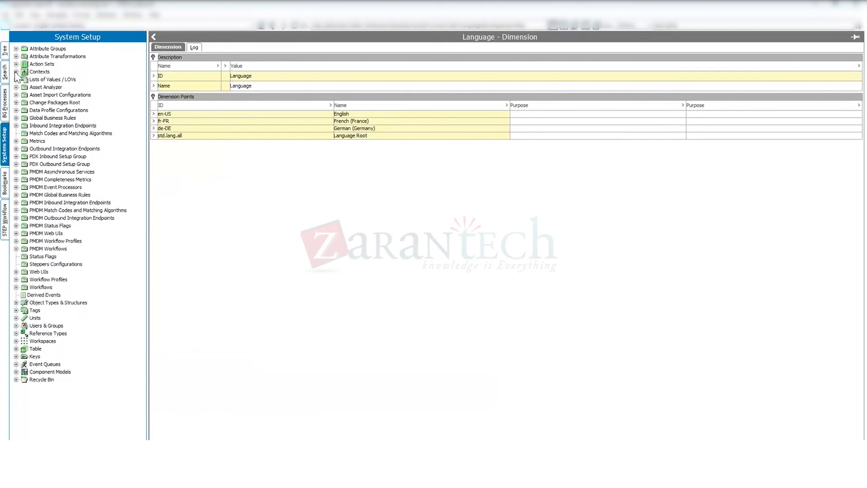
Open the details of BrandLOV under Lists of Values / LOVs.
left_click(15, 79)
left_click(52, 149)
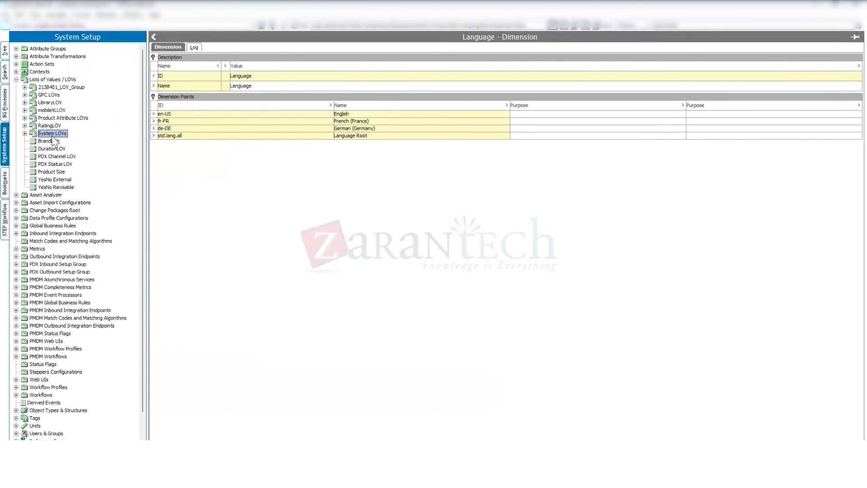
key("Up")
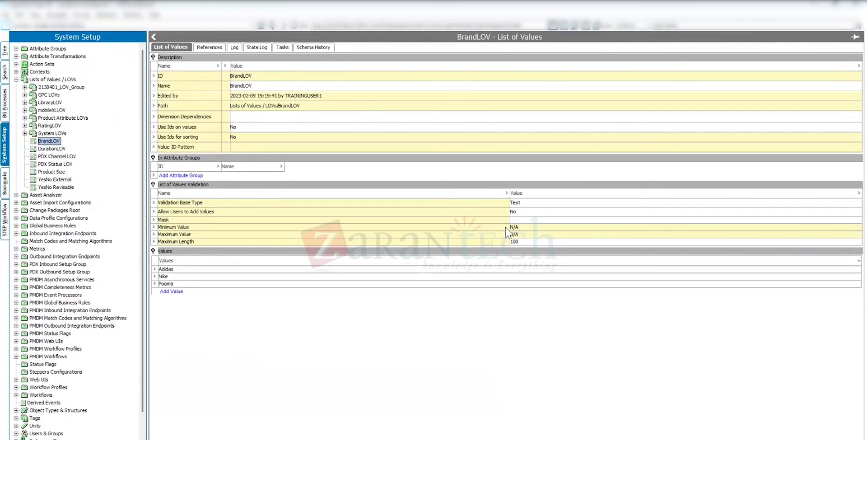
Narrow the Name and Value columns of BrandLOV's List of Values Validation table and collapse Lists of Values / LOVs.
left_click_drag(510, 231, 251, 230)
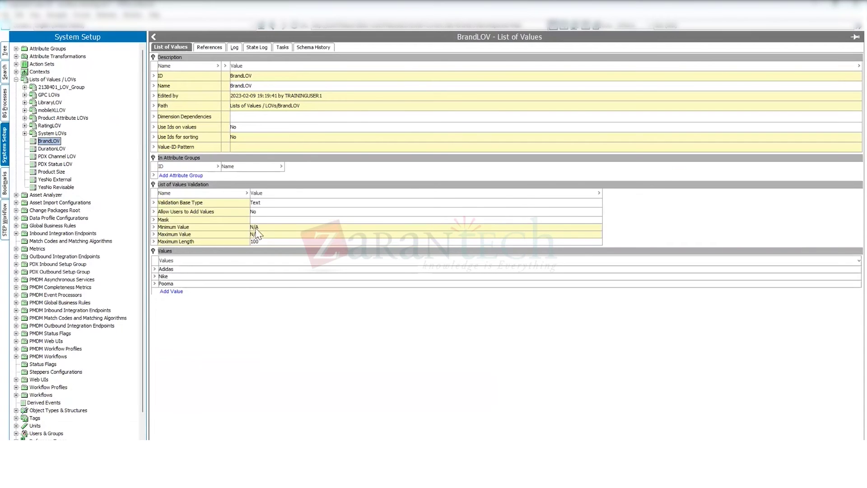
left_click_drag(602, 231, 301, 230)
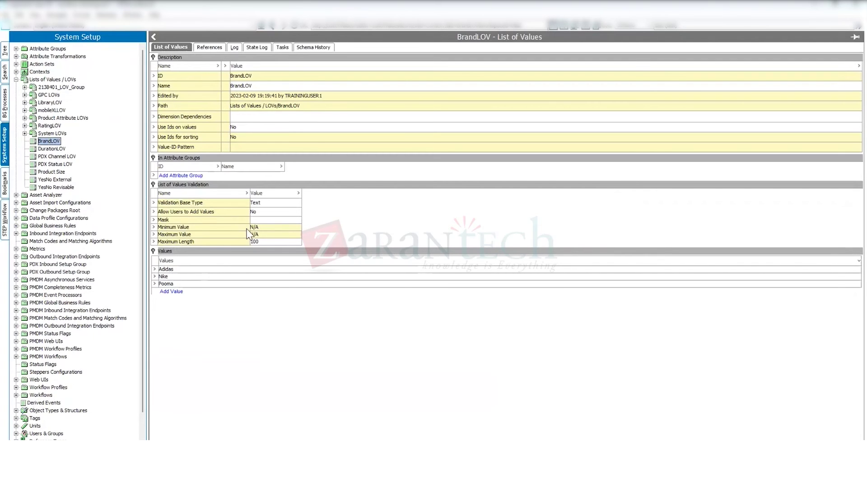
left_click_drag(247, 231, 219, 227)
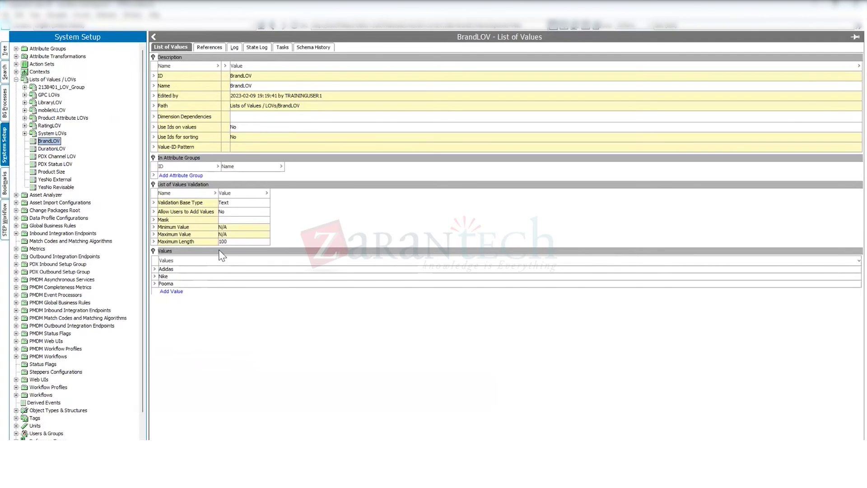
left_click(240, 234)
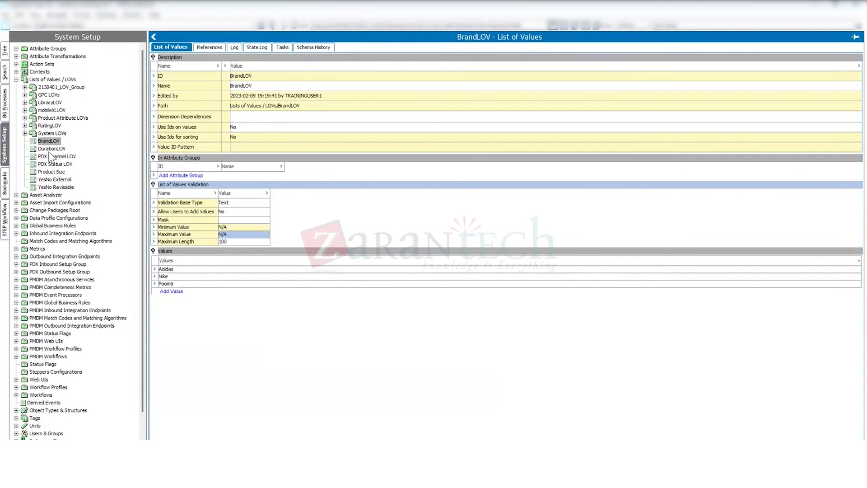
left_click(16, 80)
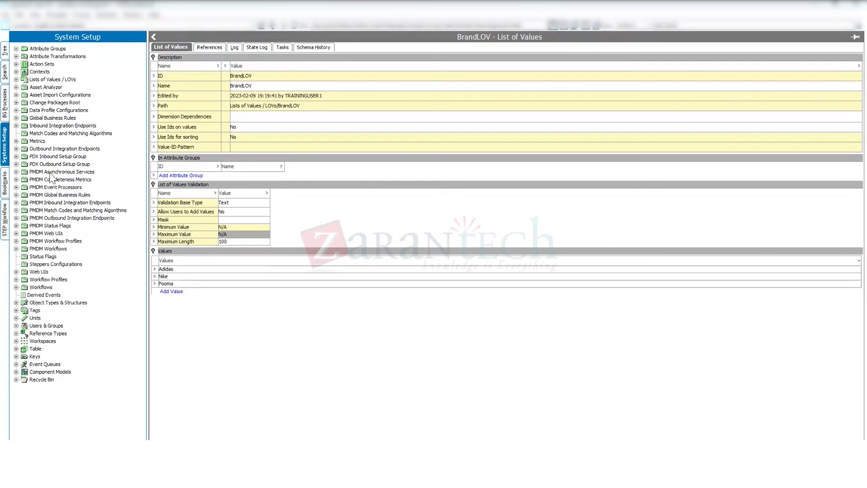
View the contents and details of the PMDM Web UIs setup group and its available actions, including New Web UI.
left_click(16, 234)
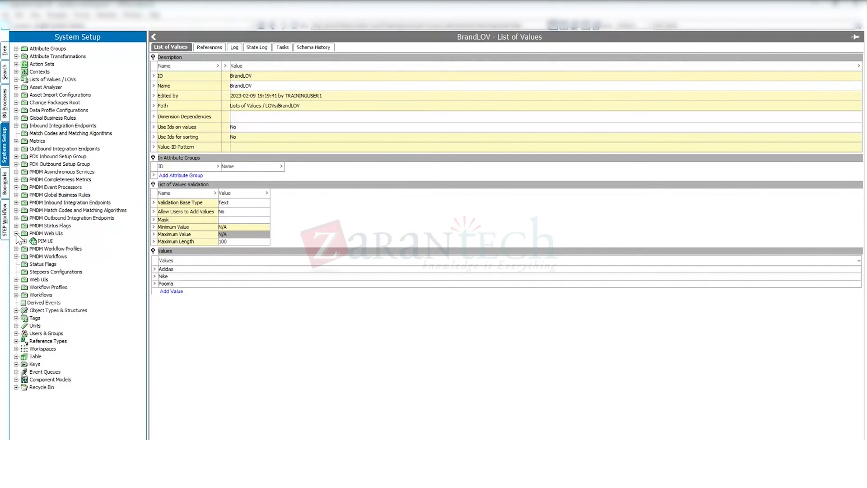
left_click(47, 235)
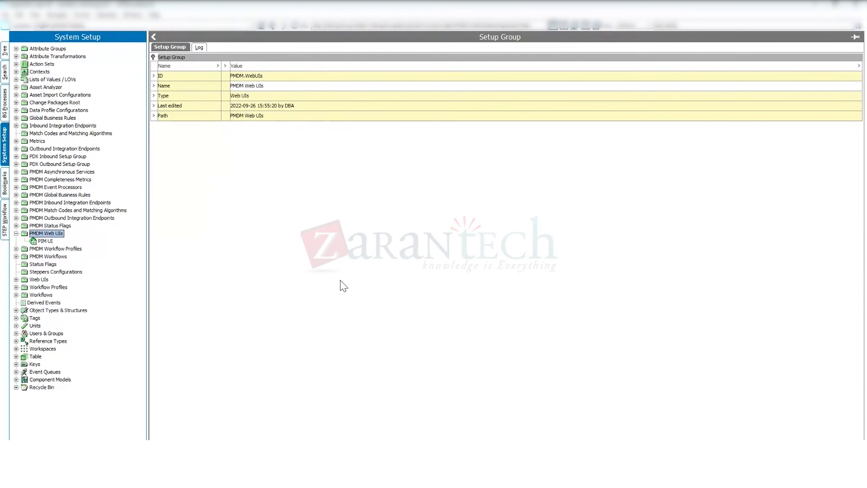
right_click(56, 235)
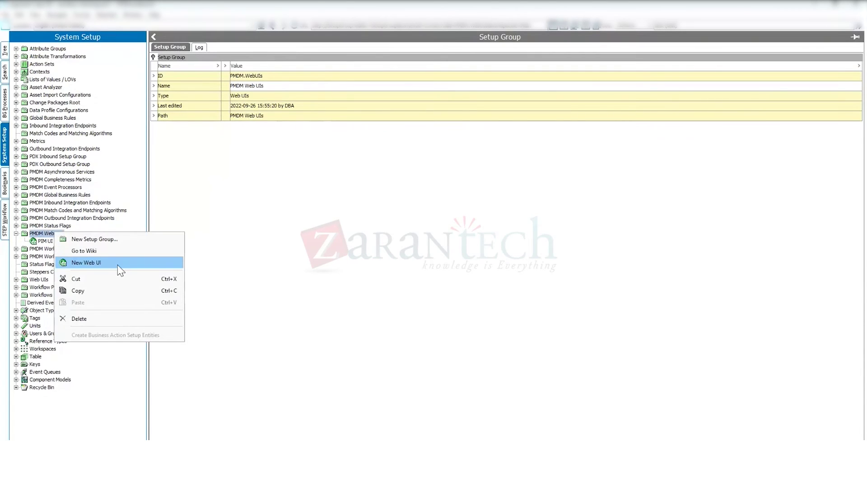
left_click(183, 168)
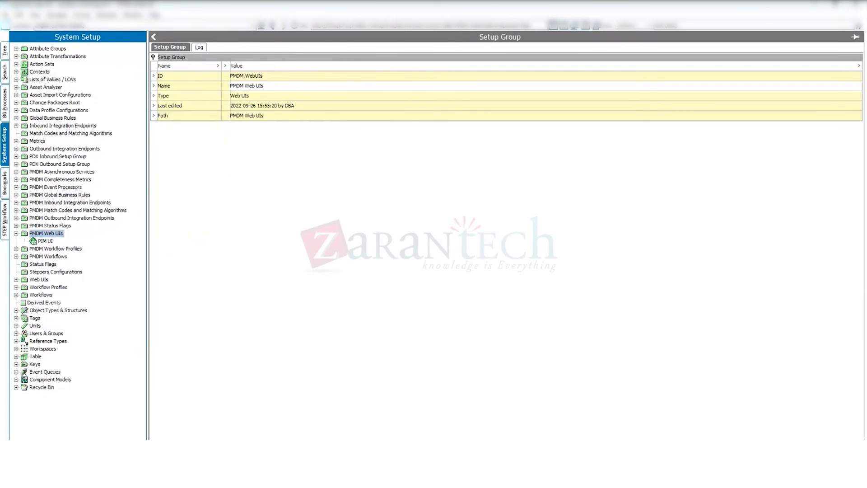
Check the cognizant-saas-02 sandbox window in Google Chrome, and return to System Setup to collapse PMDM Web UIs.
mouse_move(244, 440)
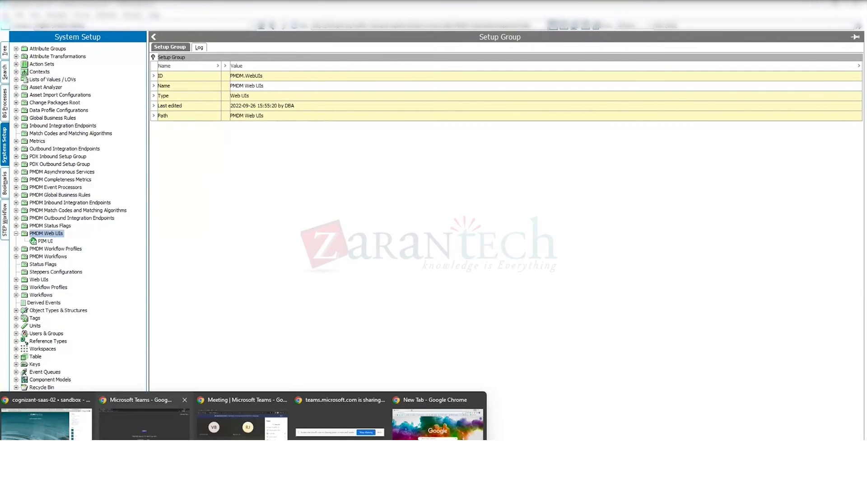
left_click(46, 424)
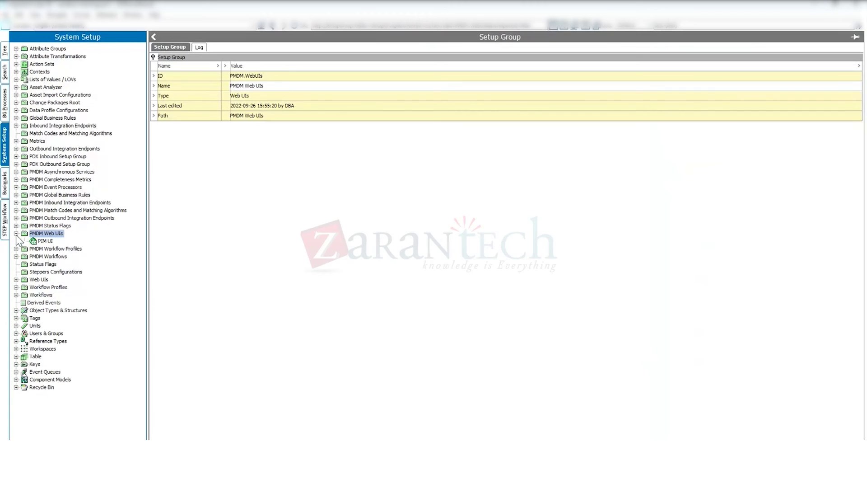
left_click(16, 234)
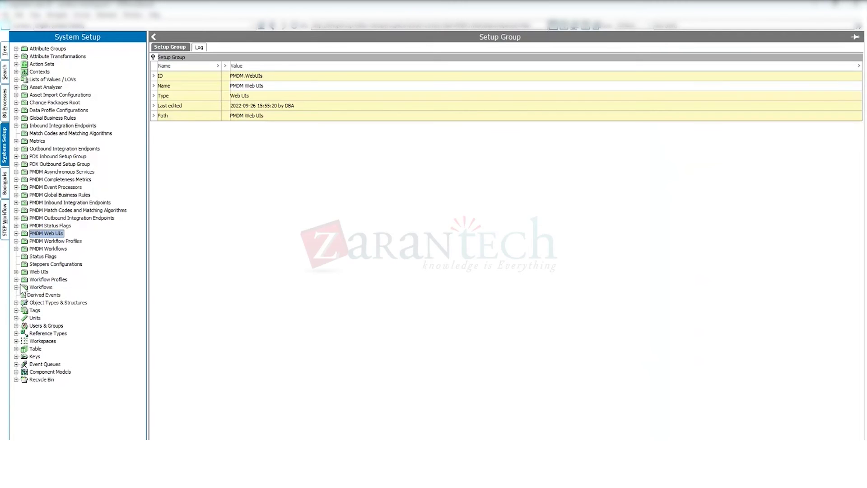
Under Workflows, view the PromoDescription business rule and the Image Deduplication workflow's details.
left_click(17, 287)
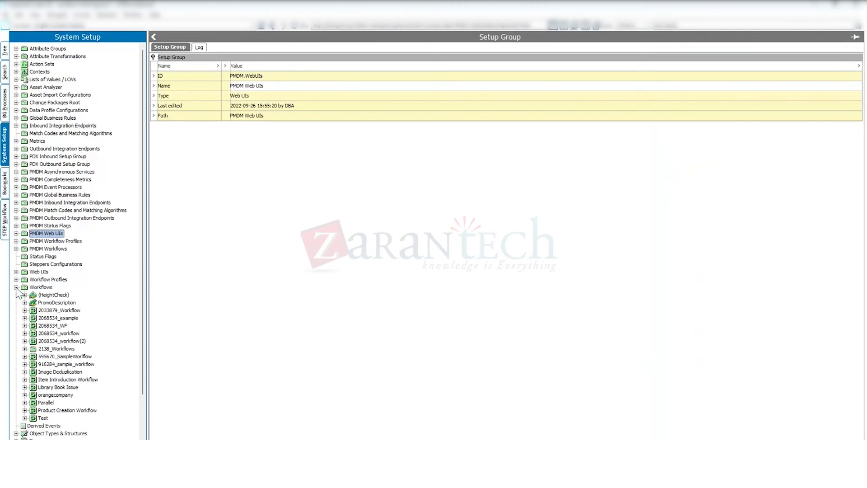
left_click(57, 303)
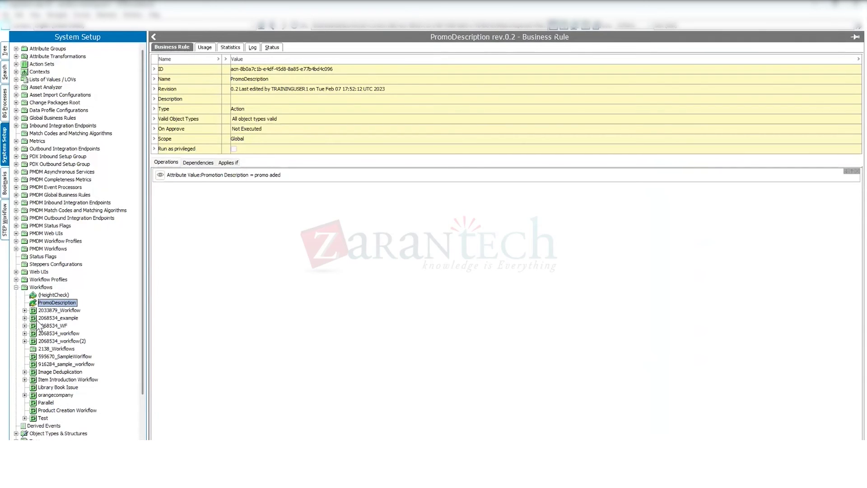
left_click(63, 373)
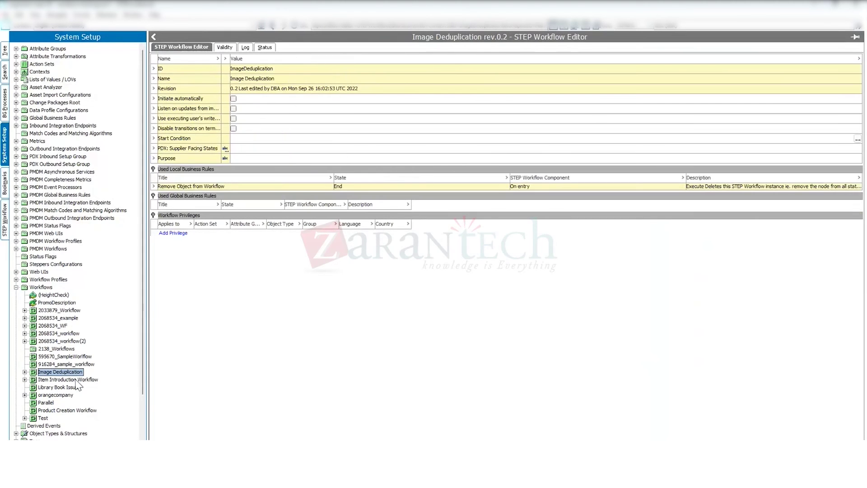
Open the Item Introduction Workflow's details and widen the Name column to fit the full property names.
left_click(75, 380)
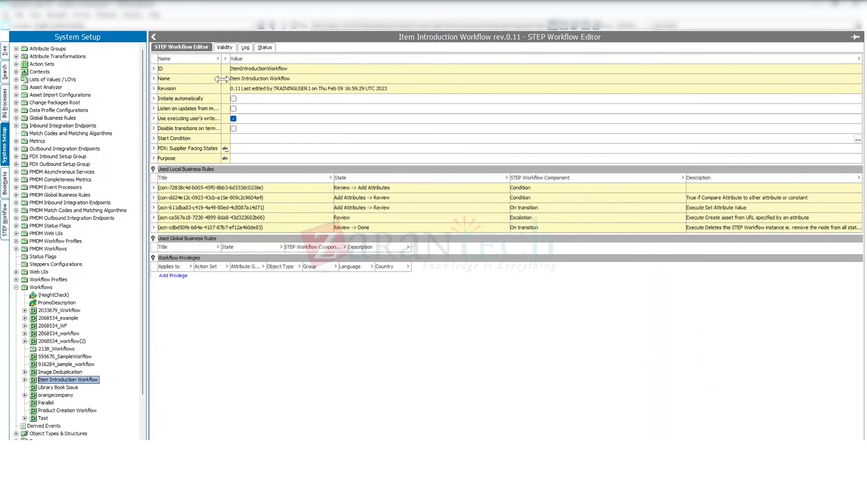
left_click_drag(221, 78, 278, 78)
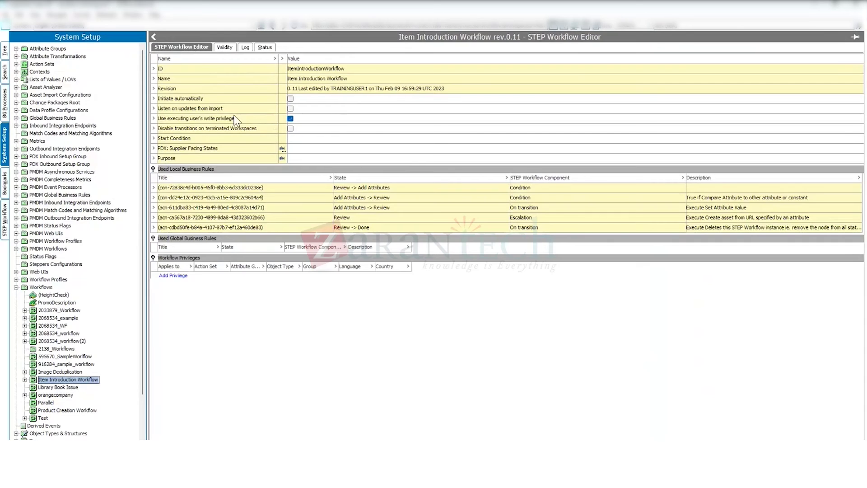
left_click(275, 99)
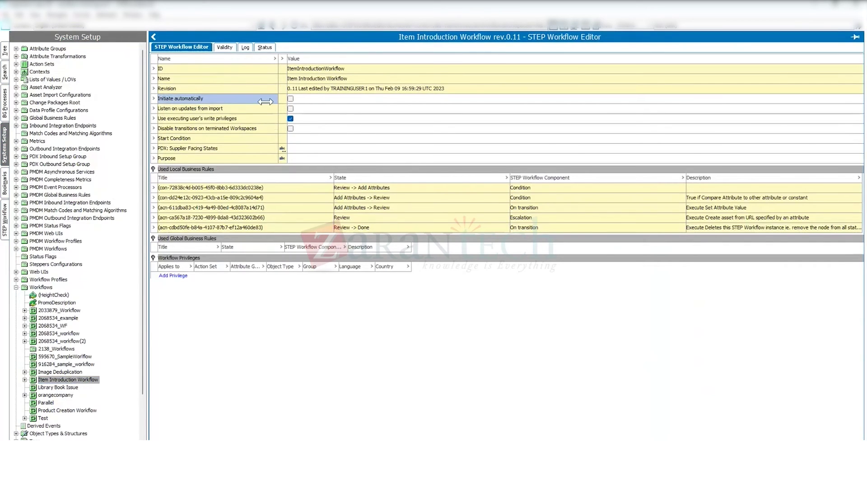
left_click_drag(266, 102, 259, 101)
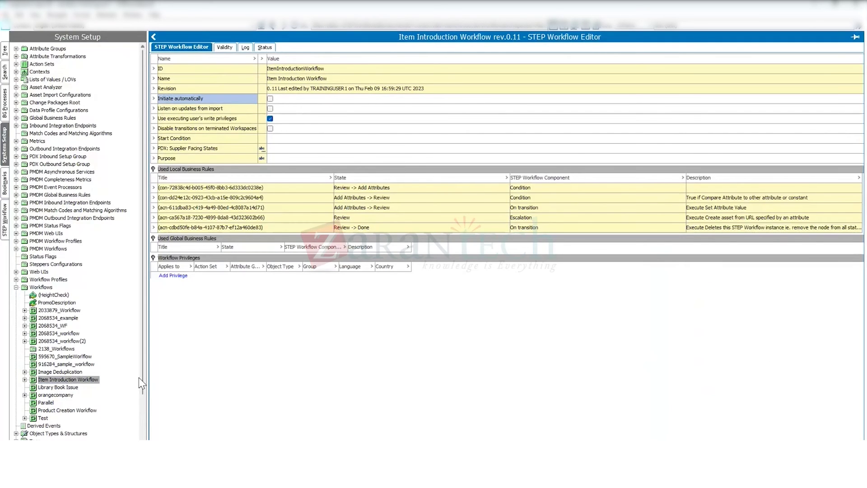
Open the Item Introduction Workflow for editing in the workflow designer and enlarge the designer window to show the whole diagram.
right_click(344, 238)
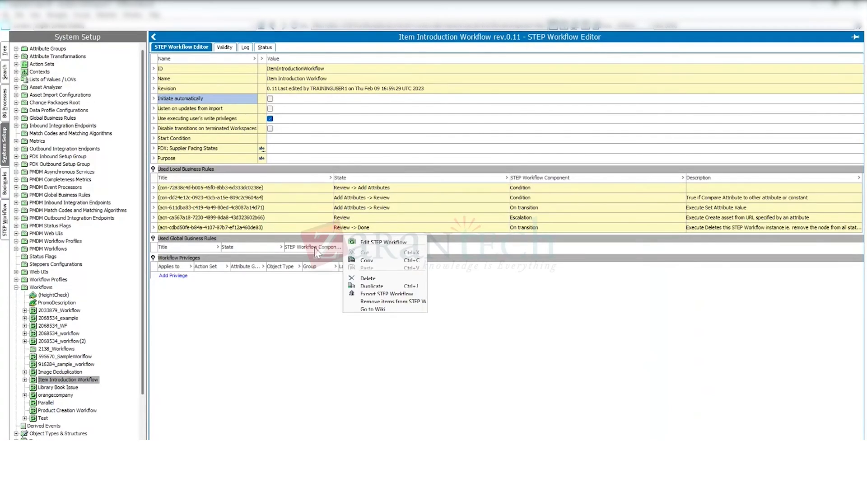
right_click(68, 379)
right_click(68, 379)
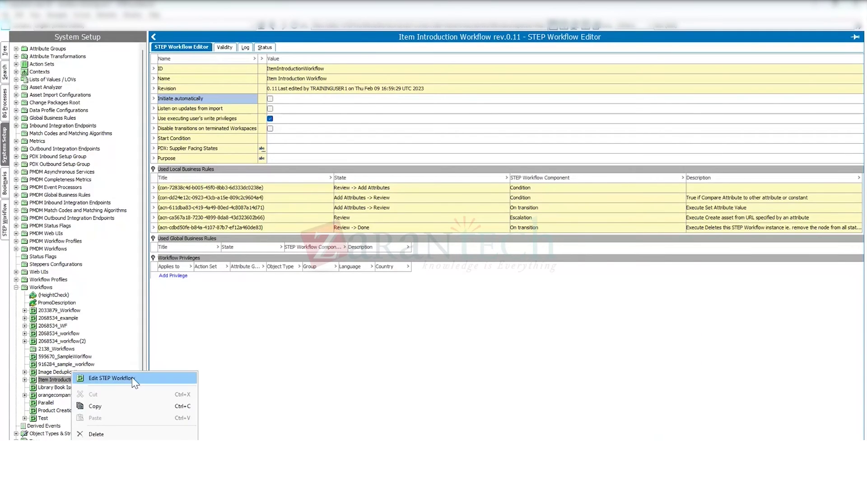
left_click(113, 378)
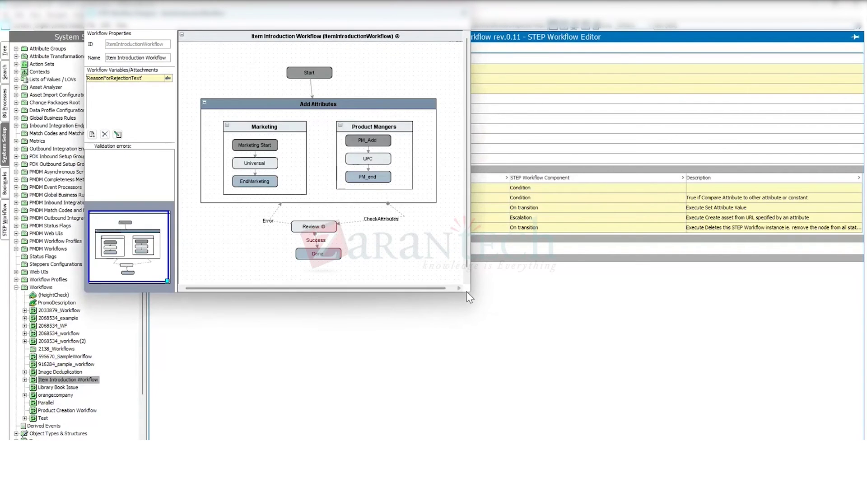
left_click_drag(465, 295, 649, 392)
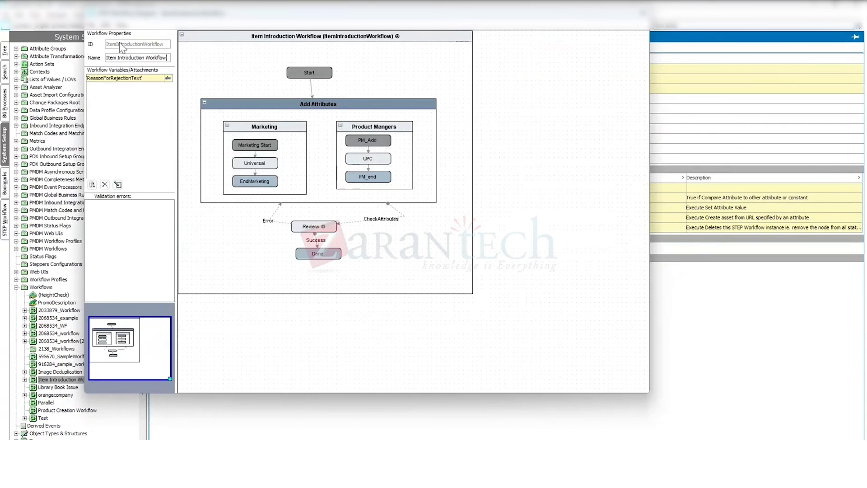
Save the Item Introduction Workflow, exit the workflow designer, and collapse the Workflows node in System Setup.
left_click(89, 31)
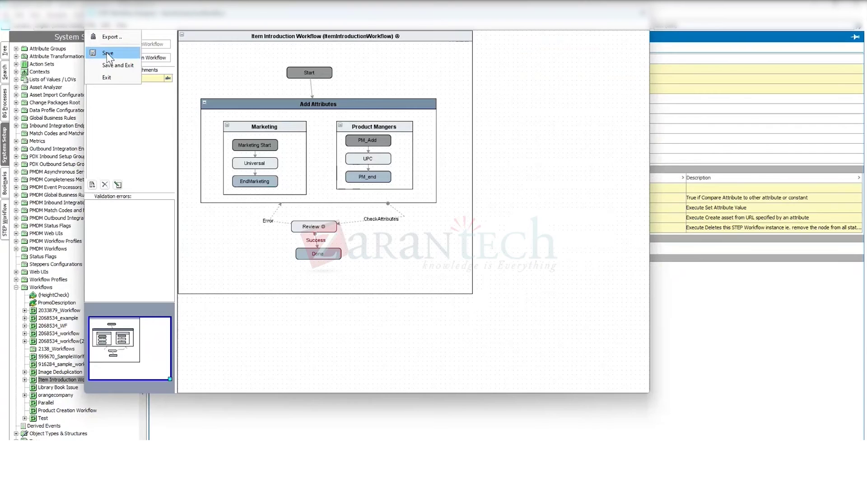
left_click(117, 65)
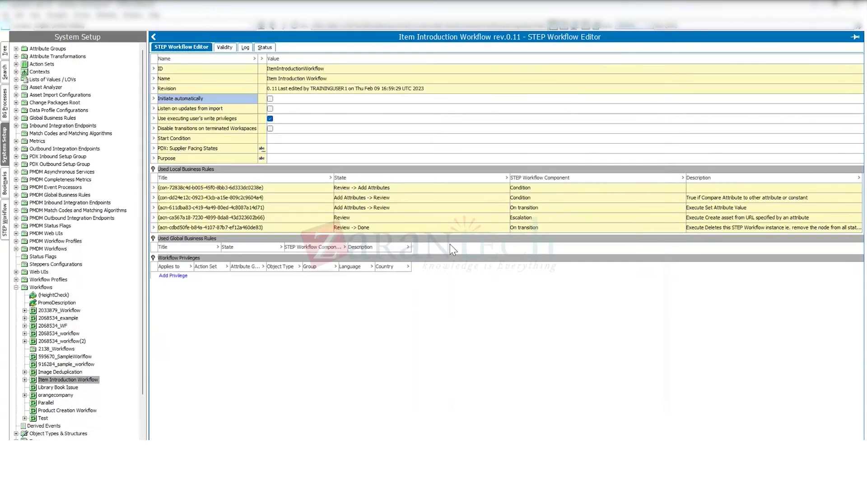
scroll(68, 333, "down", 3)
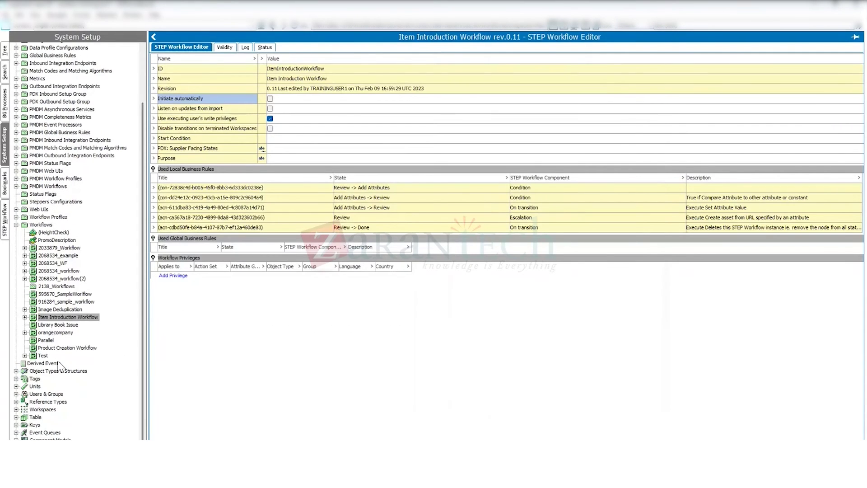
left_click(15, 225)
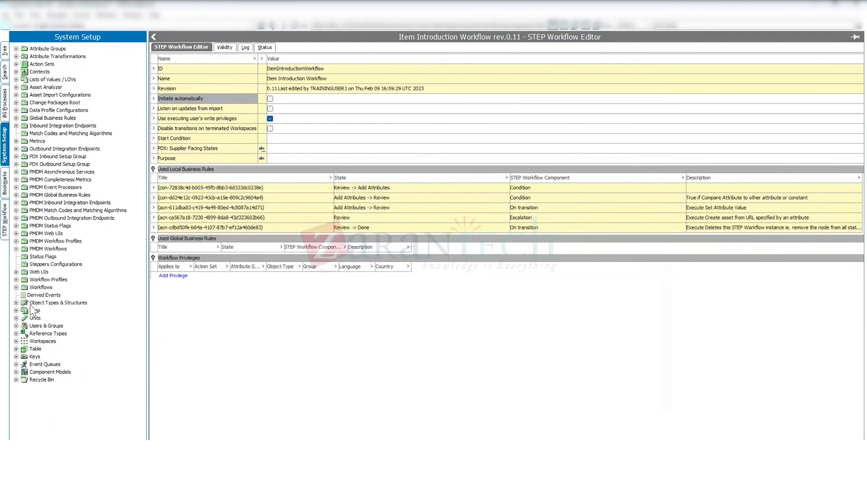
Expand Object Types & Structures, look through Basic Object Types with the tree pane widened to fit its names, and collapse Basic Object Types.
left_click(16, 302)
scroll(64, 316, "down", 1)
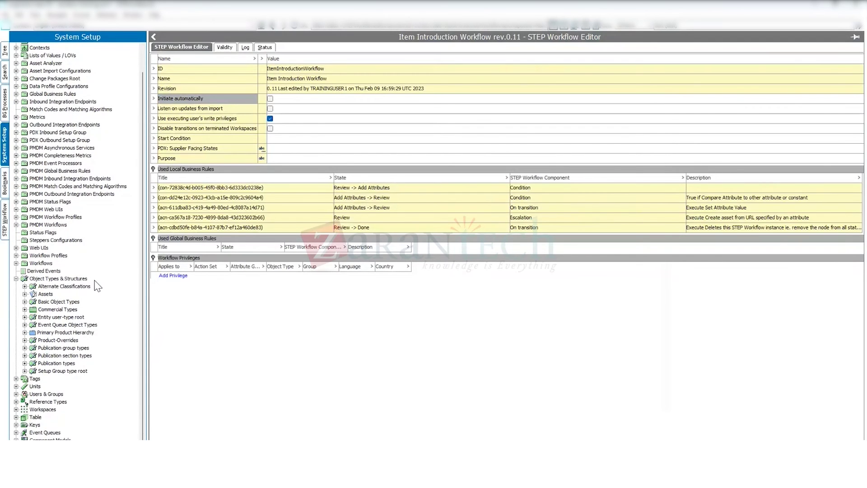
left_click(24, 302)
scroll(31, 308, "down", 1)
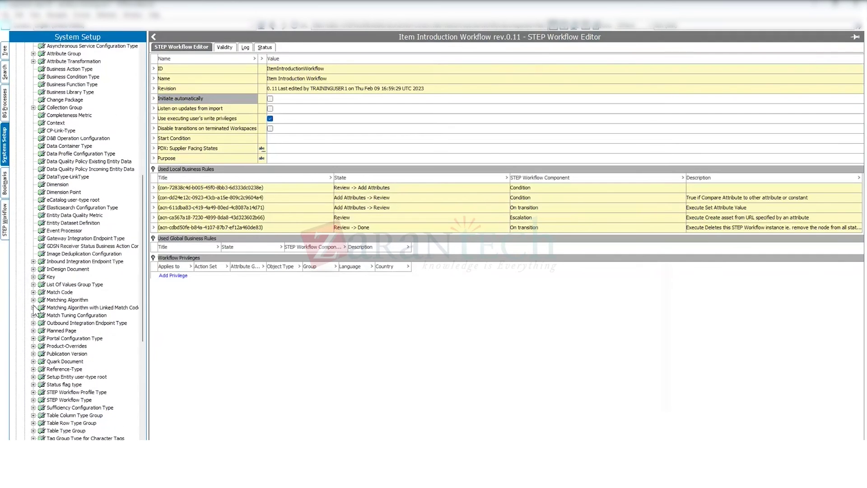
scroll(35, 311, "up", 6)
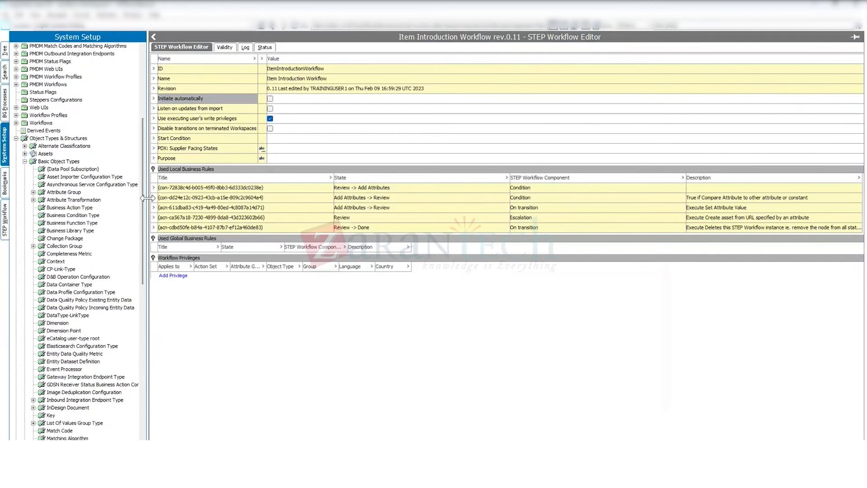
left_click_drag(257, 196, 254, 196)
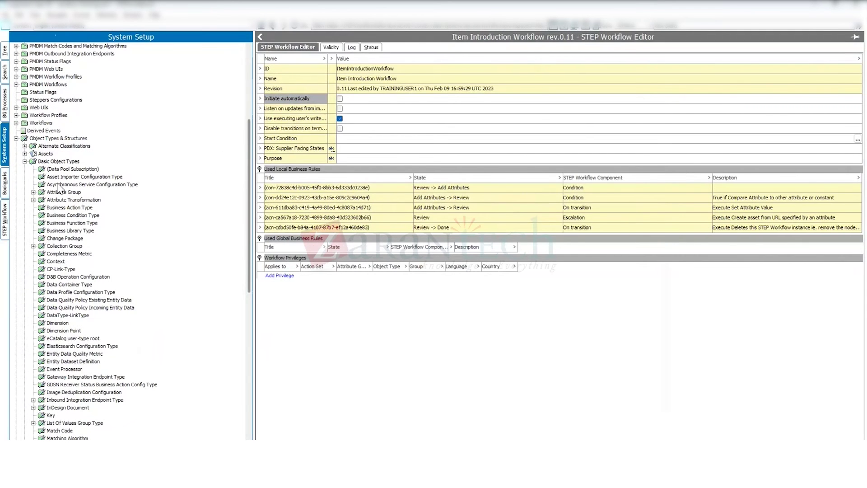
left_click(26, 161)
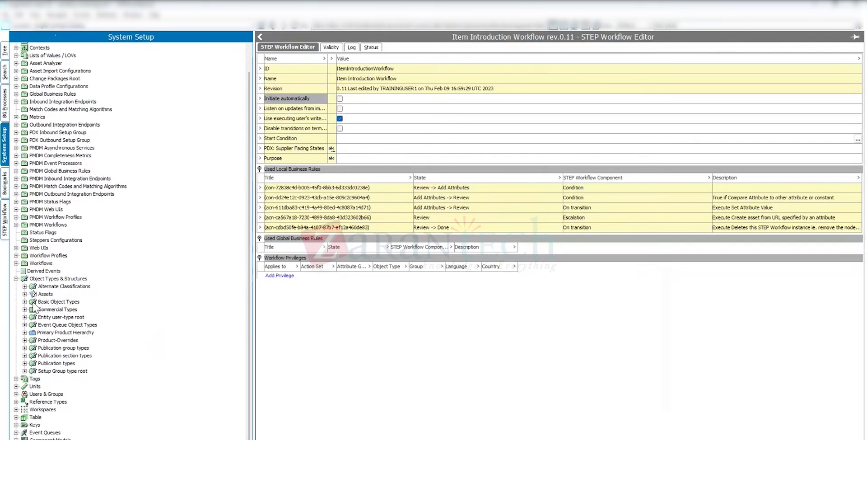
Expand Primary Product Hierarchy and view the object types under its Data Sources and Contact Root nodes.
left_click(25, 340)
left_click(25, 340)
left_click(25, 333)
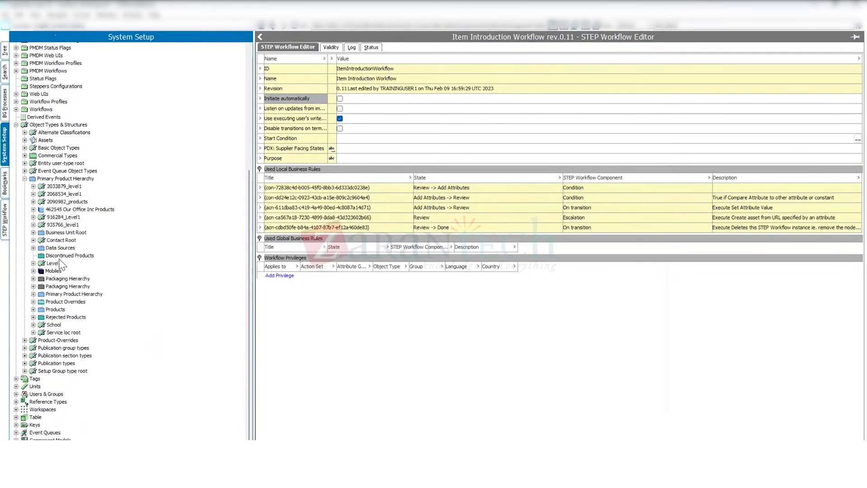
left_click(33, 248)
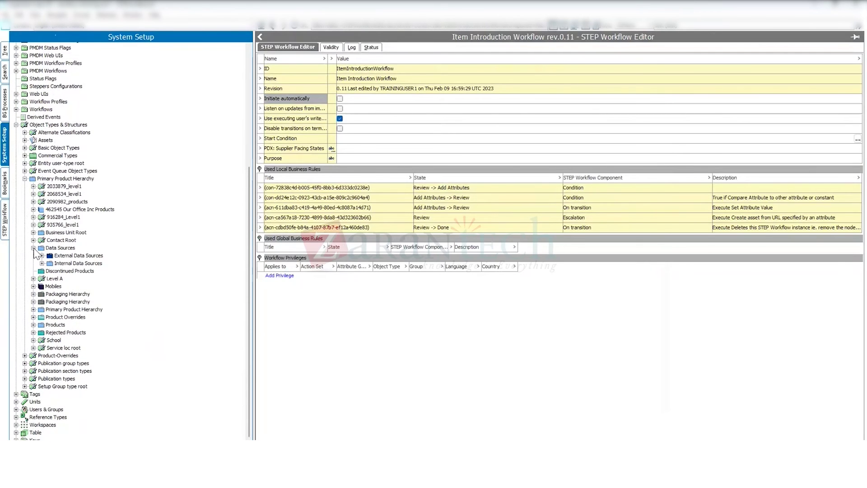
left_click(33, 248)
left_click(33, 240)
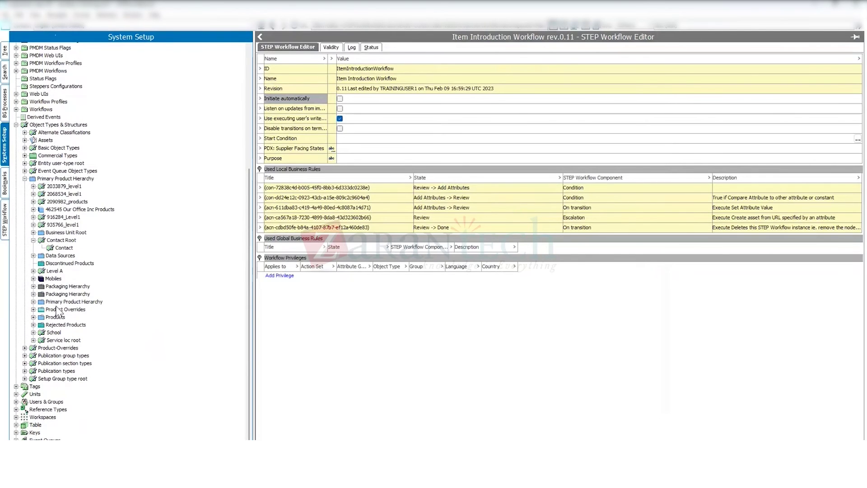
left_click(33, 256)
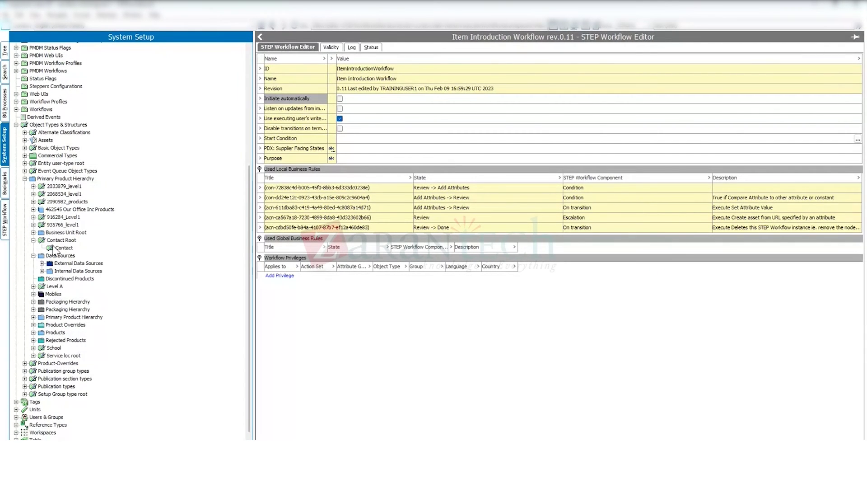
double_click(48, 255)
View Contact Root's references and its Create Object Type form, cancel the form, and collapse Object Types & Structures.
left_click(61, 240)
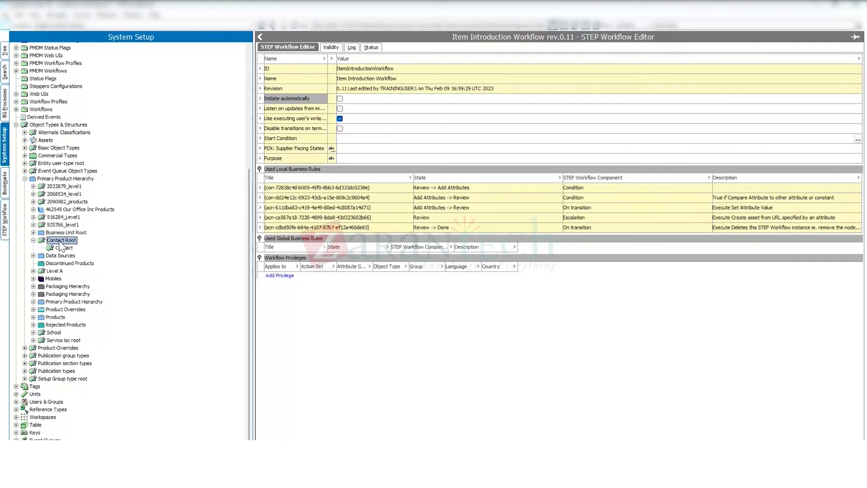
right_click(70, 241)
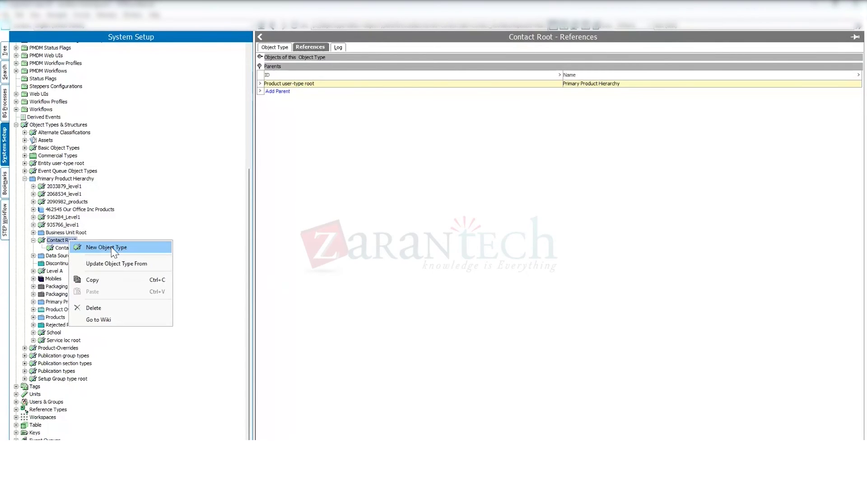
left_click(129, 246)
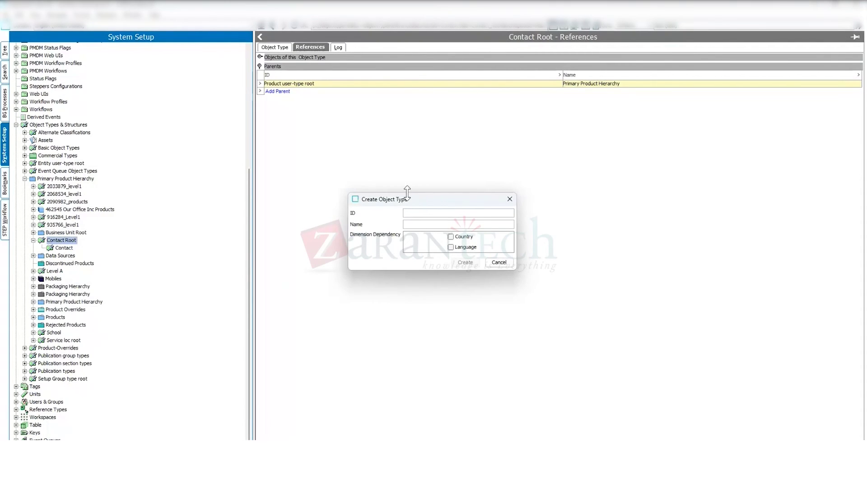
left_click_drag(356, 206, 336, 195)
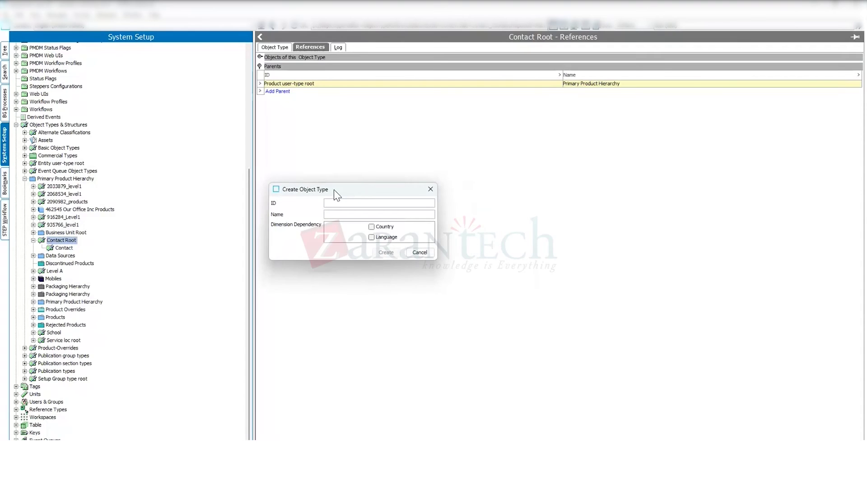
left_click(352, 205)
left_click(431, 254)
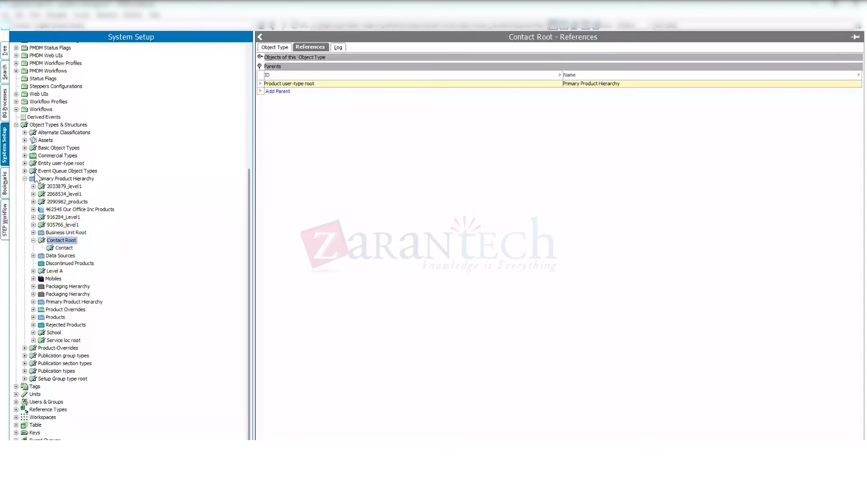
left_click(16, 125)
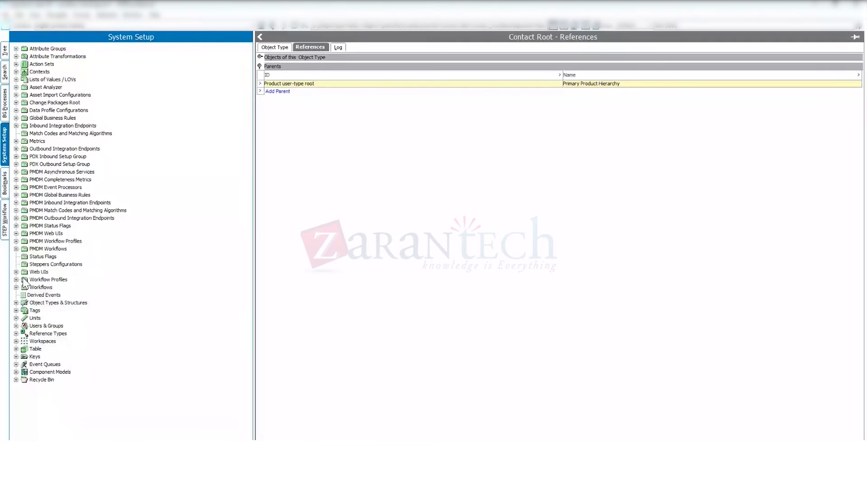
Expand Units to view the Length units and the Create Unit form, cancel the form, and collapse Units.
left_click(16, 318)
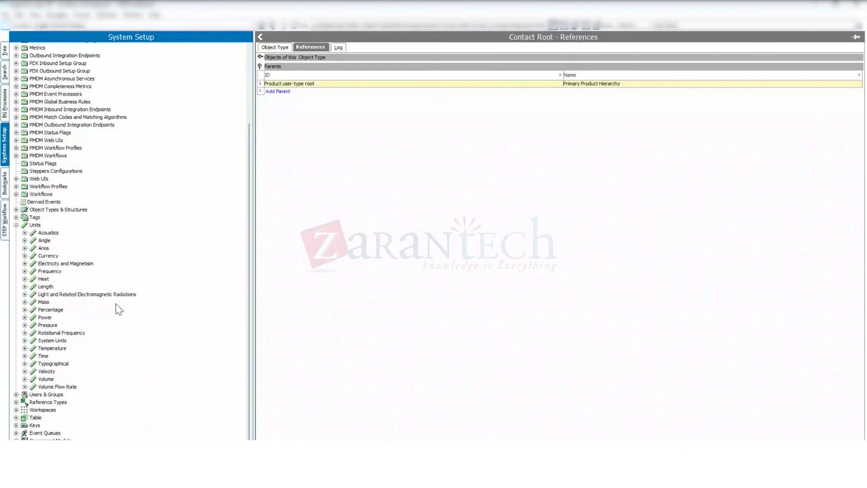
left_click(25, 286)
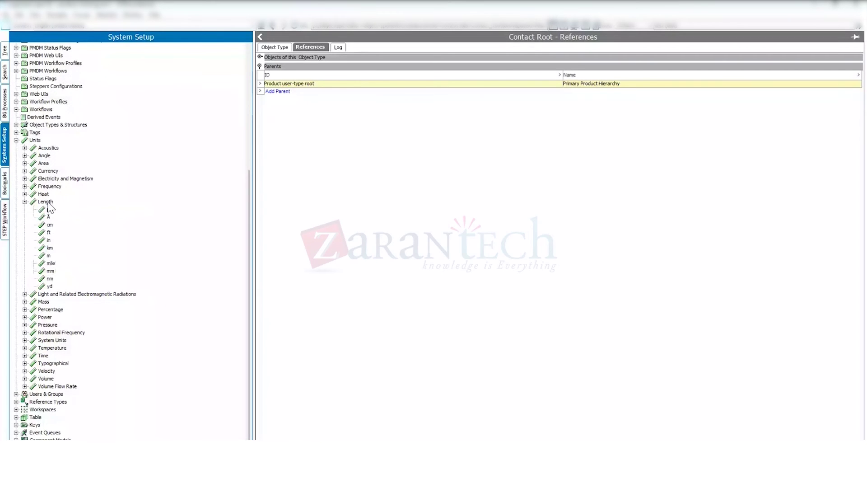
right_click(47, 202)
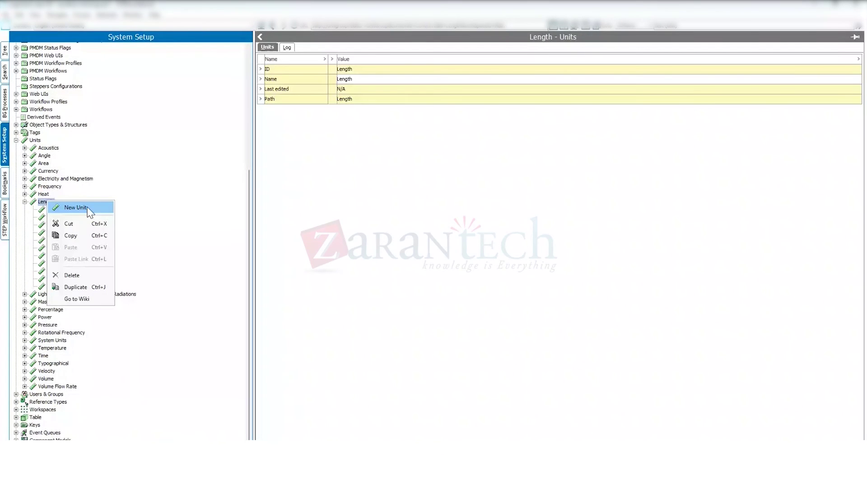
left_click(90, 212)
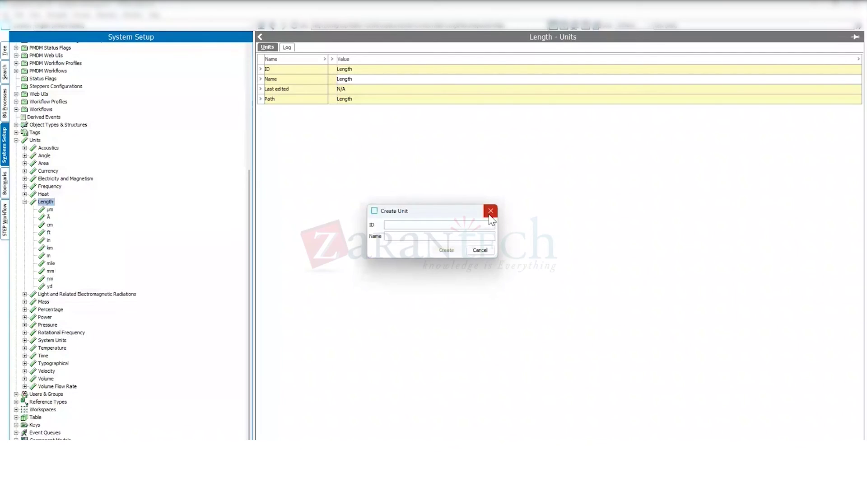
left_click(490, 211)
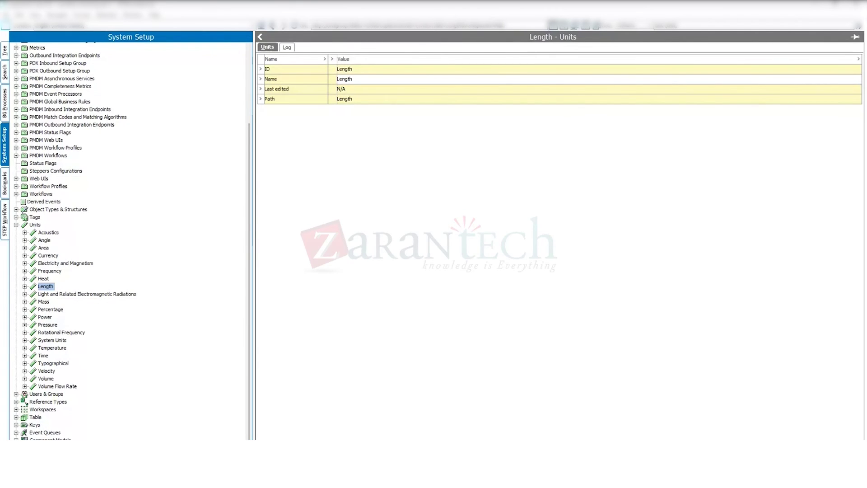
left_click(16, 225)
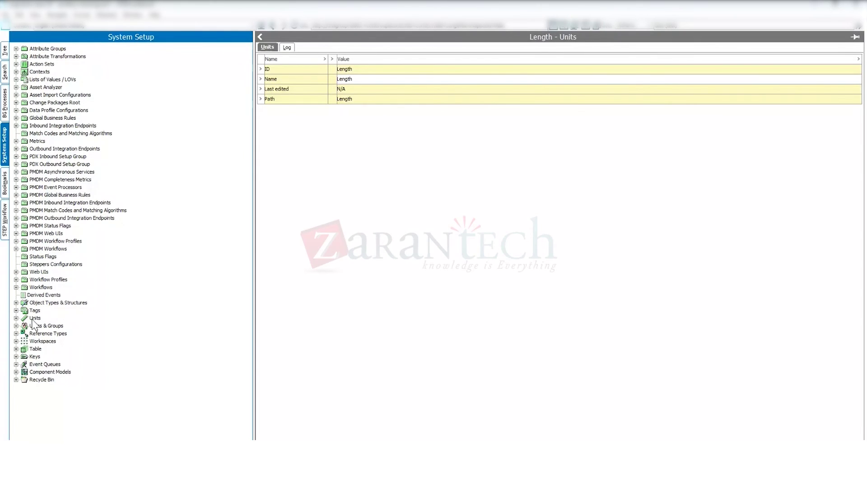
Expand Users & Groups, open its System Settings, and narrow the tree pane to give the settings more room.
left_click(16, 326)
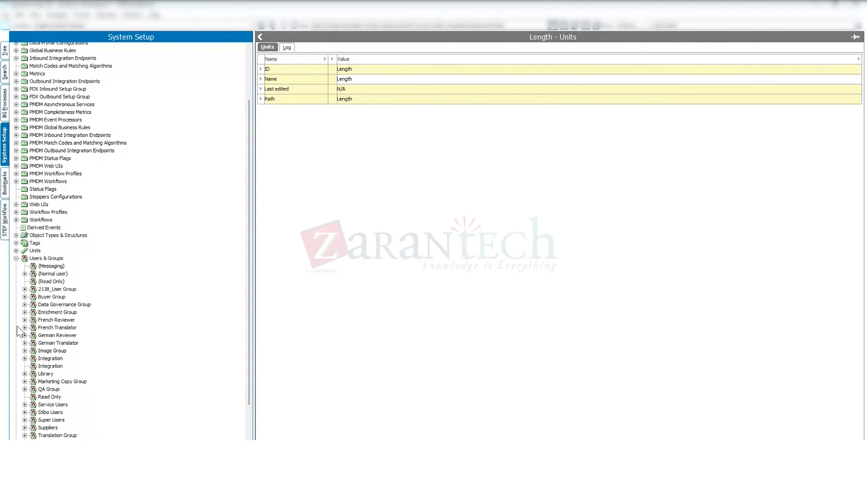
left_click(53, 260)
left_click(43, 259)
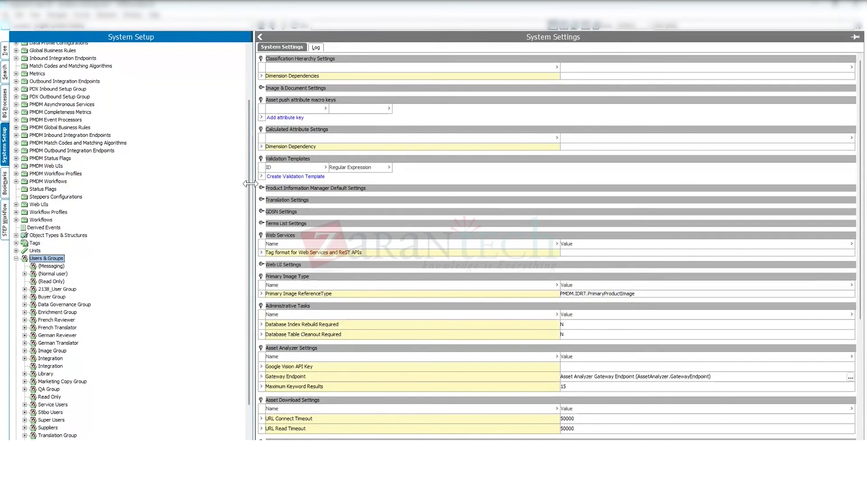
left_click_drag(249, 183, 180, 183)
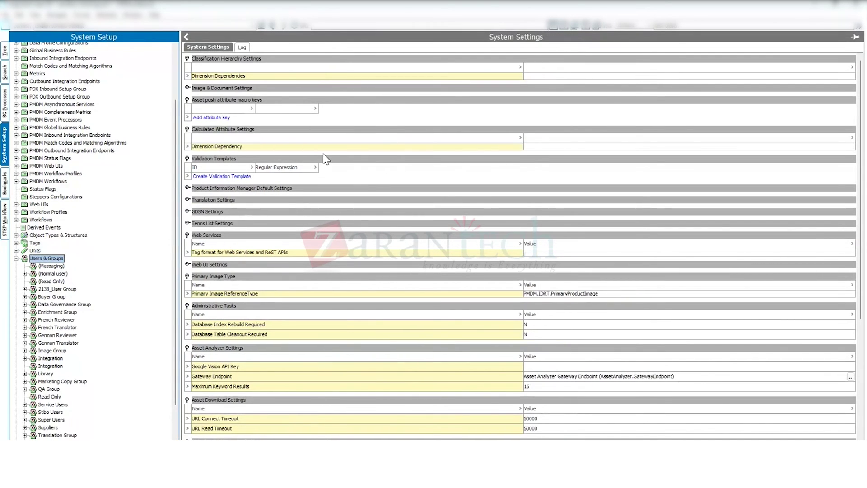
Review the System Settings from Classification Hierarchy Settings to Security Policy, and briefly check the Image & Document Settings section.
scroll(275, 195, "down", 5)
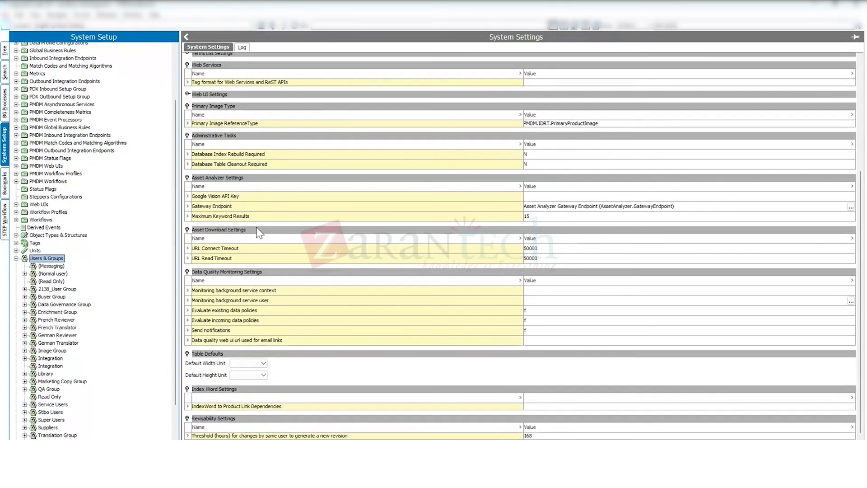
scroll(258, 232, "down", 3)
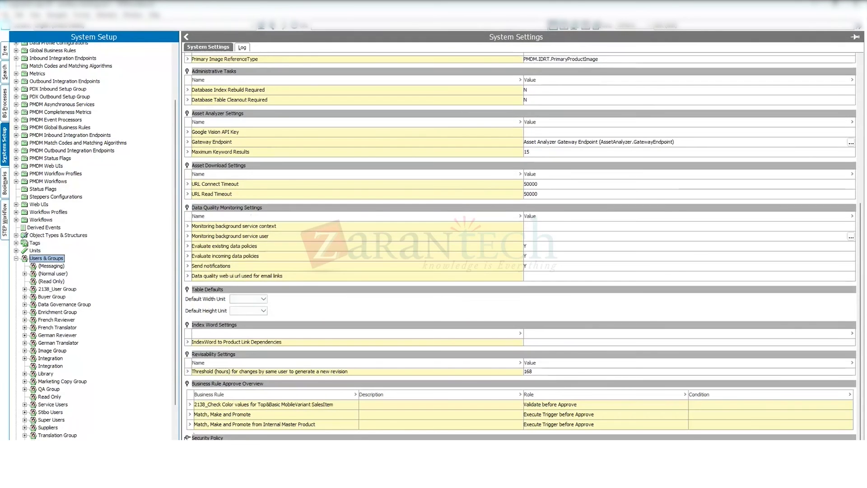
scroll(194, 233, "down", 2)
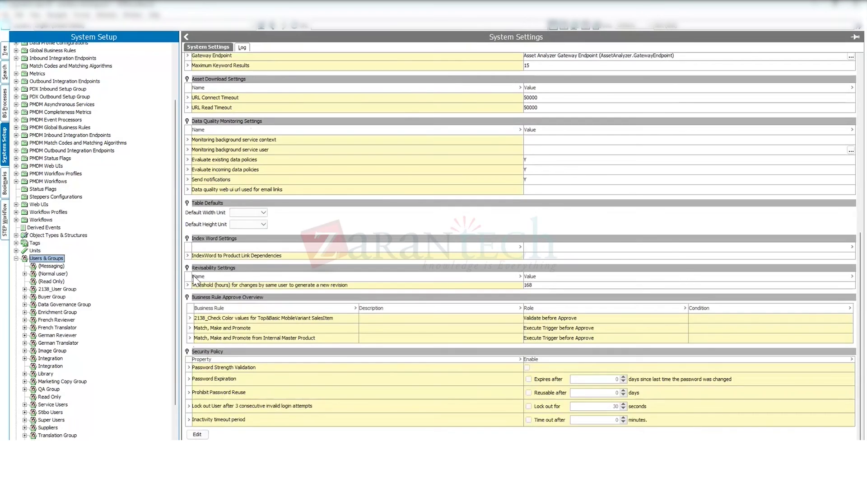
scroll(194, 234, "up", 6)
scroll(194, 232, "up", 4)
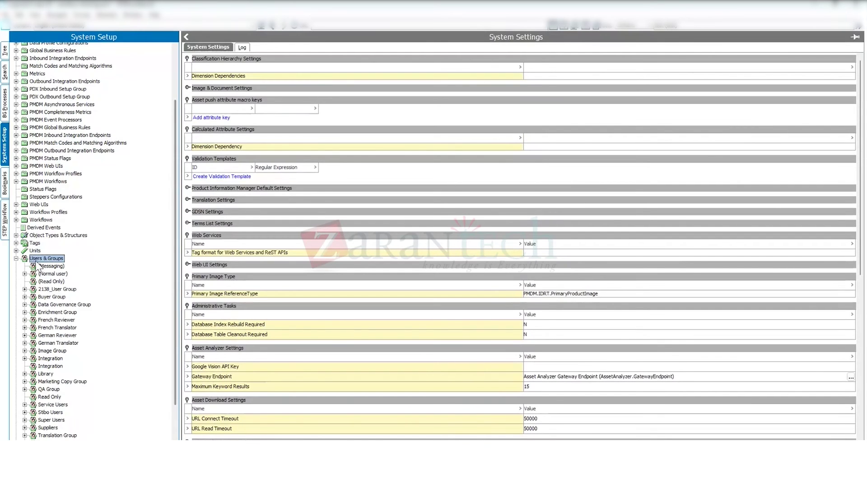
left_click(187, 87)
left_click(187, 88)
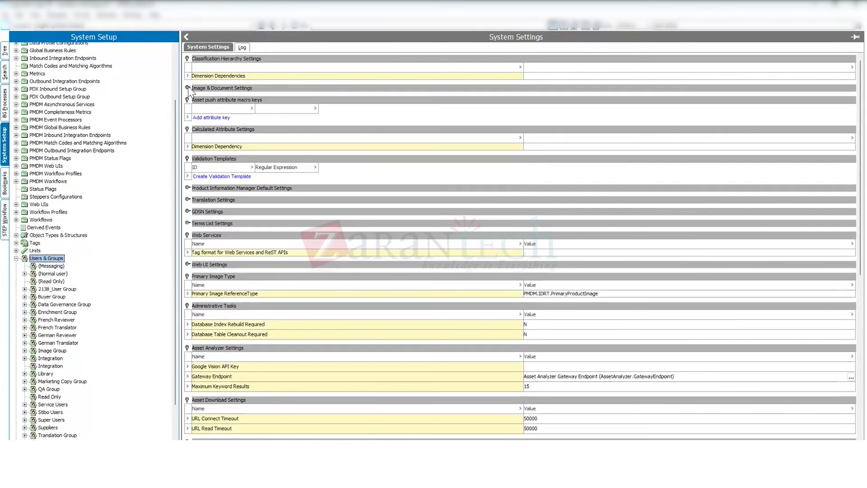
View the Messaging group's privilege rules and the details of the Test_Normal user in the Normal user group.
left_click(49, 267)
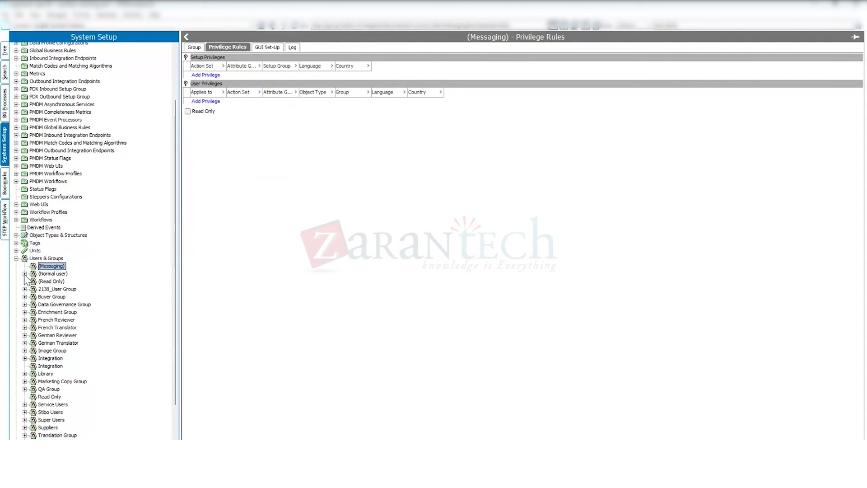
left_click(25, 273)
left_click(58, 282)
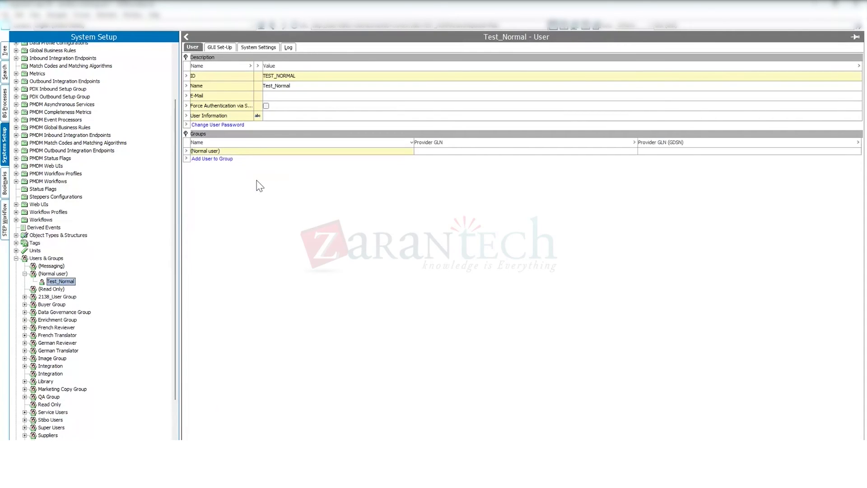
Widen the Name column in Test_Normal's description and expand Action Sets with its Setup Actions and User Actions.
left_click_drag(264, 77, 300, 81)
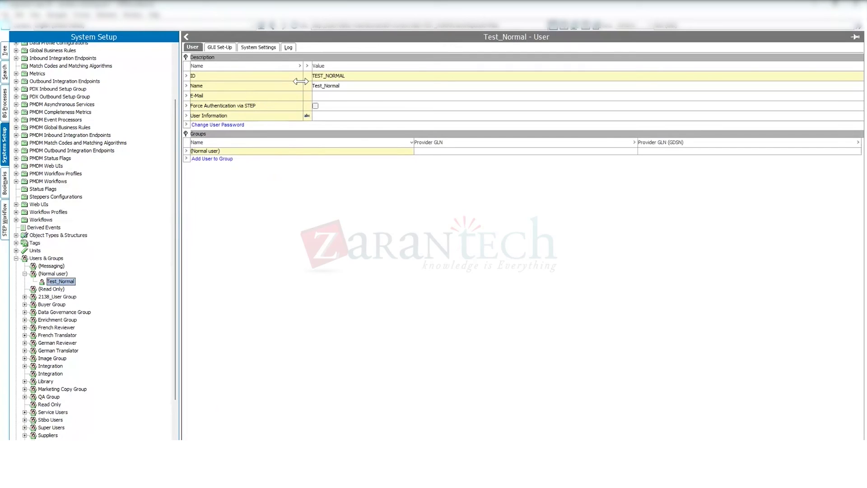
scroll(19, 68, "up", 3)
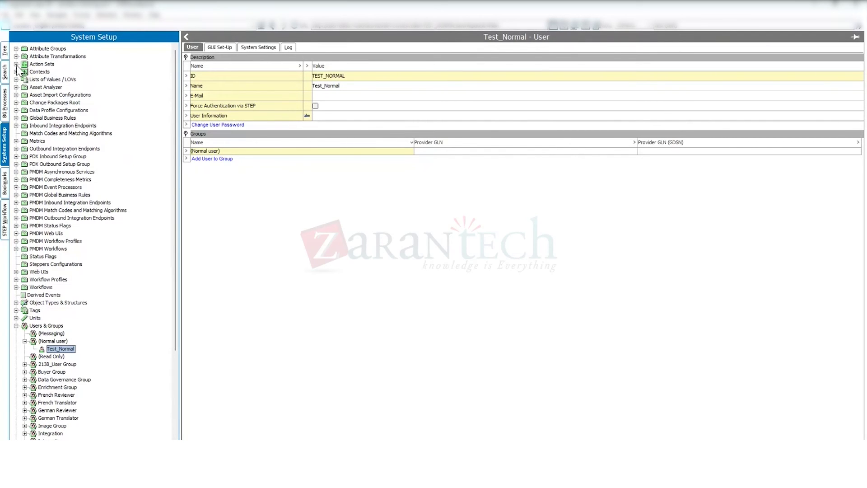
left_click(16, 64)
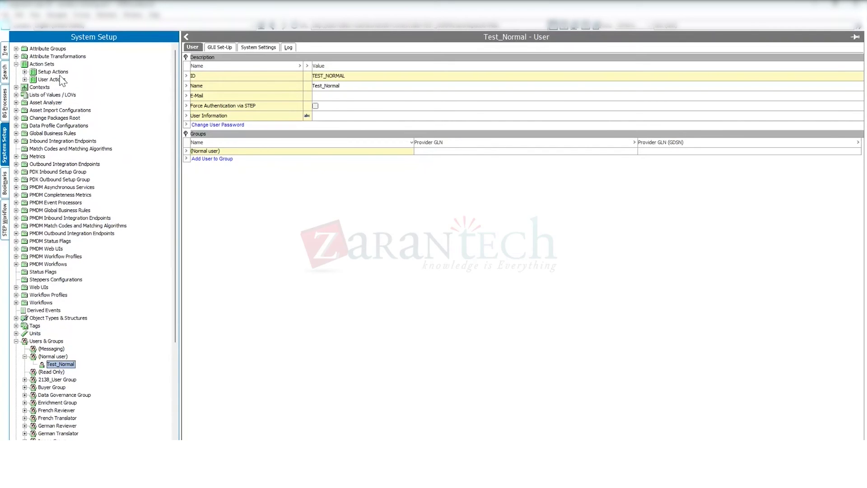
left_click(25, 72)
left_click(25, 262)
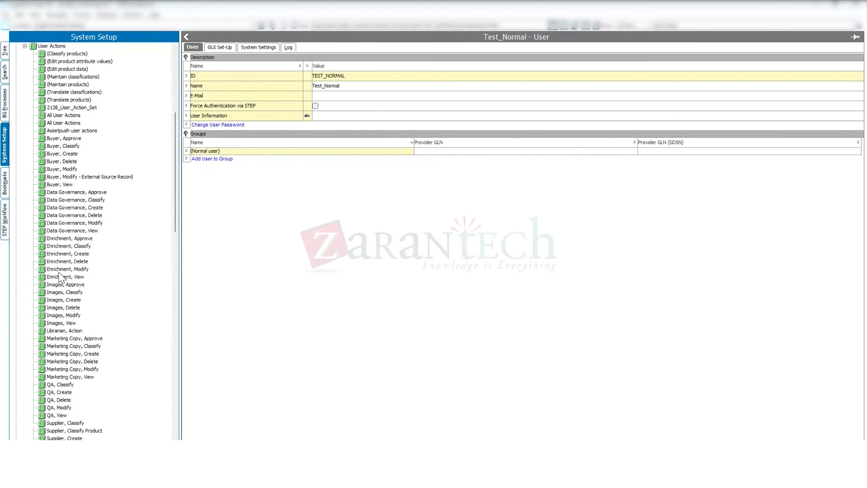
View the Supplier Setup Actions and (Create values in medium domain) action sets, and collapse Setup Actions and User Actions.
scroll(71, 276, "up", 7)
scroll(73, 277, "up", 2)
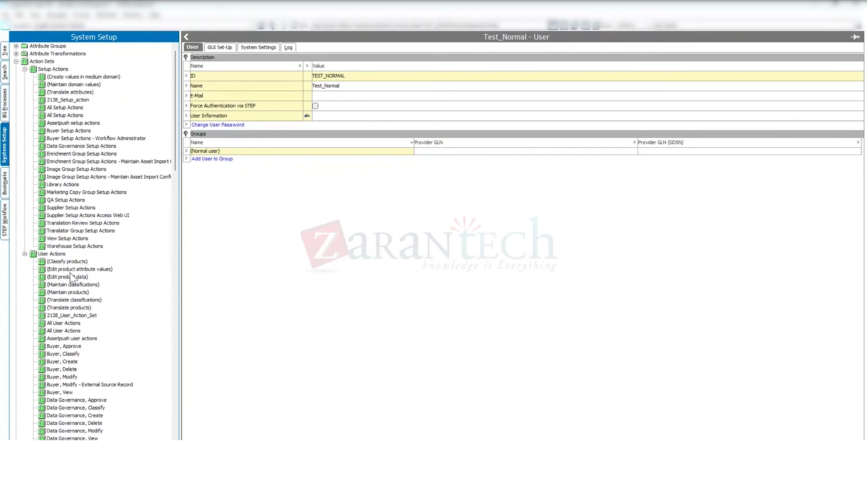
left_click(70, 208)
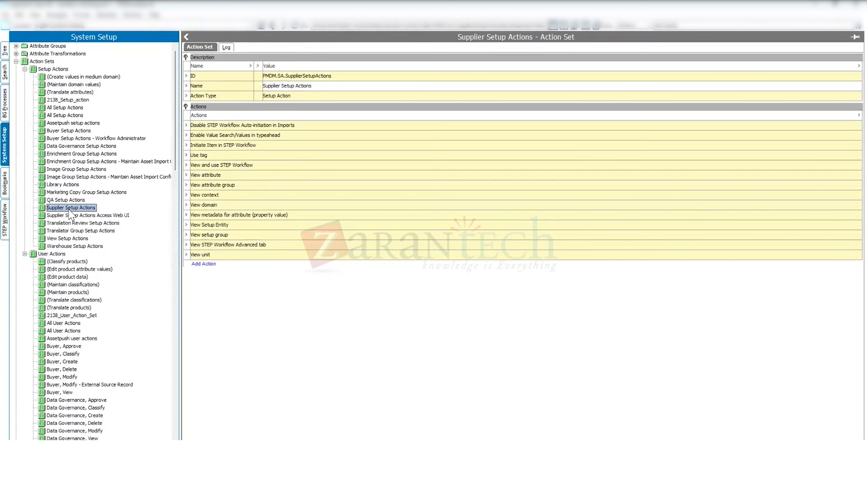
left_click(65, 77)
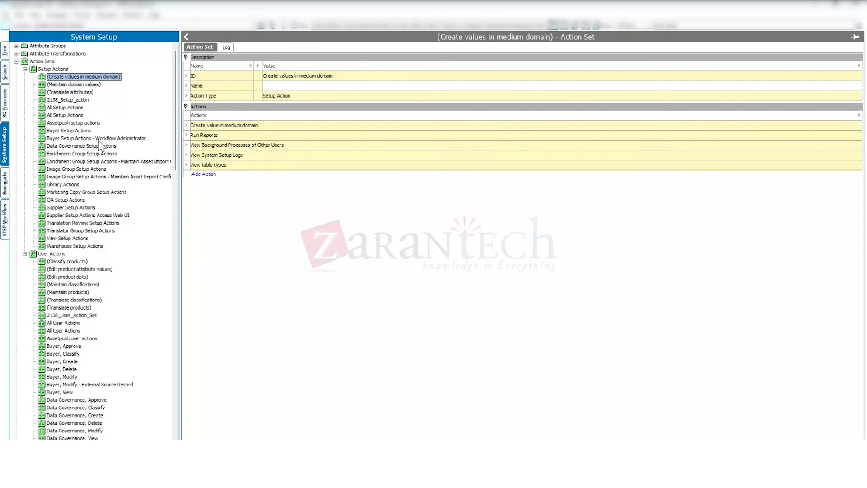
left_click(25, 68)
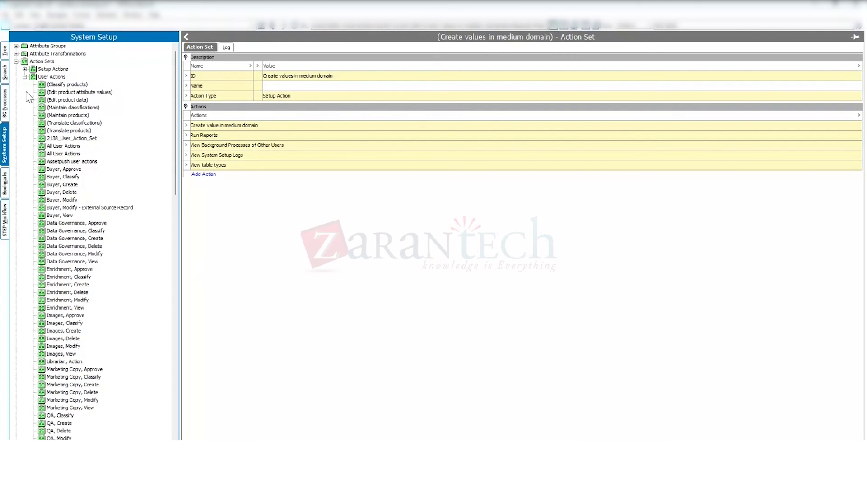
left_click(25, 77)
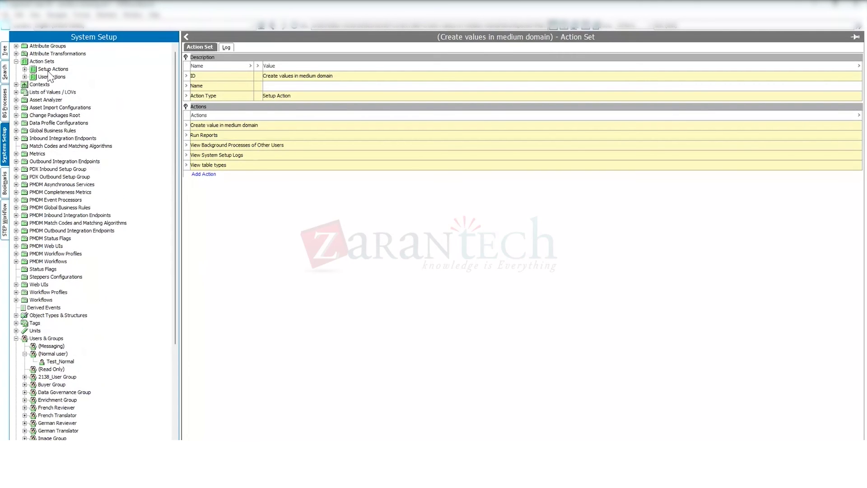
View the privilege rules of the Normal user group under Users & Groups.
left_click(51, 346)
left_click(60, 362)
key("Up")
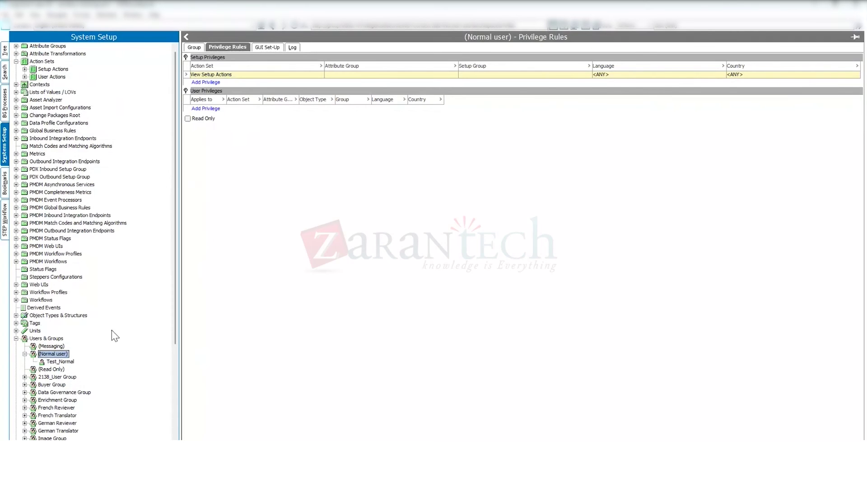
scroll(111, 334, "down", 3)
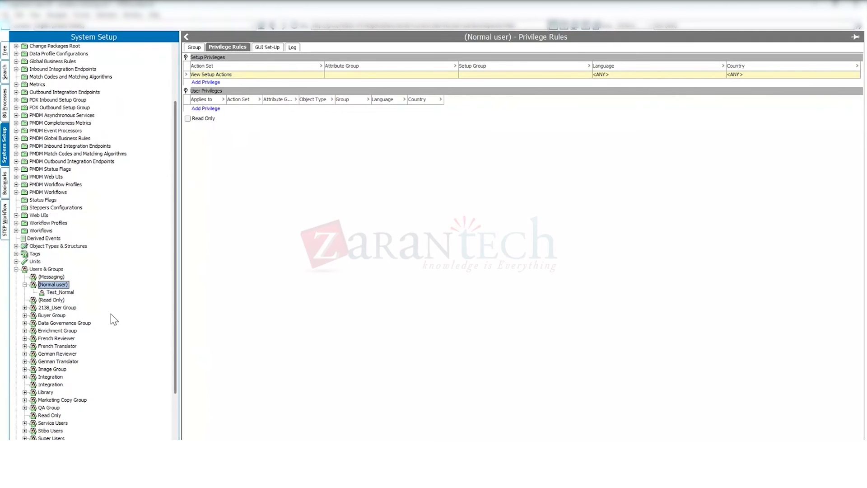
scroll(110, 313, "up", 3)
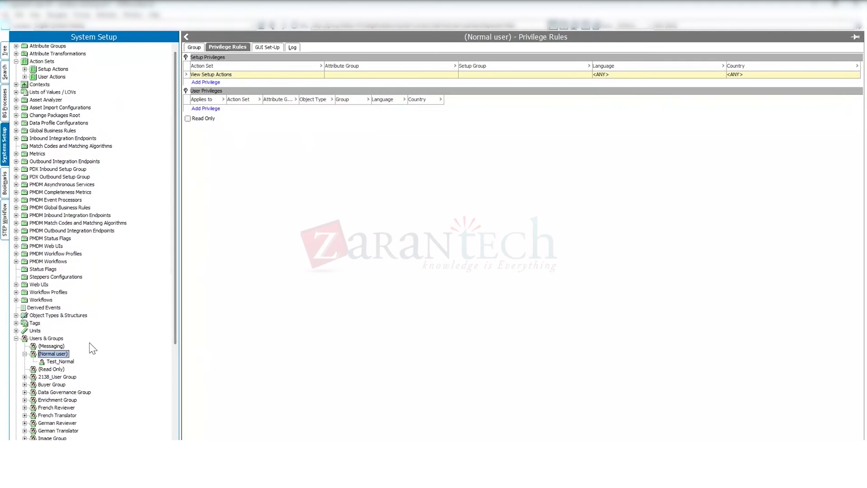
Look through the available Setup Actions and User Actions sets once more and collapse both lists.
left_click(25, 69)
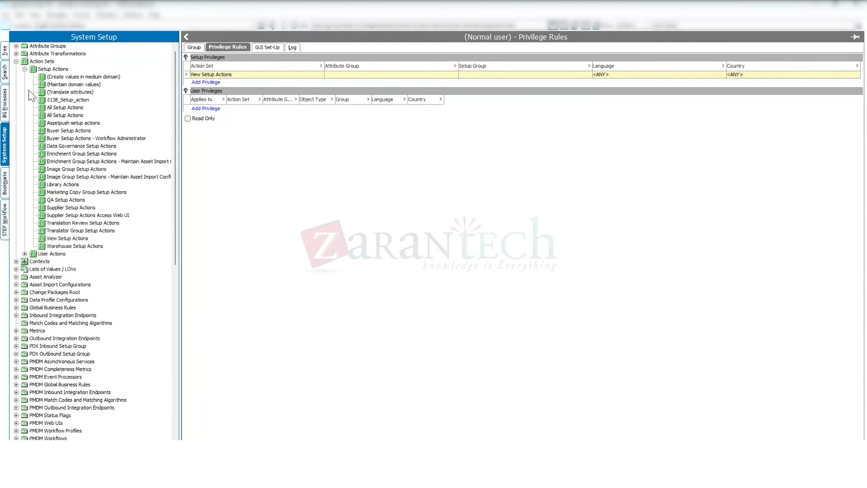
scroll(31, 95, "down", 5)
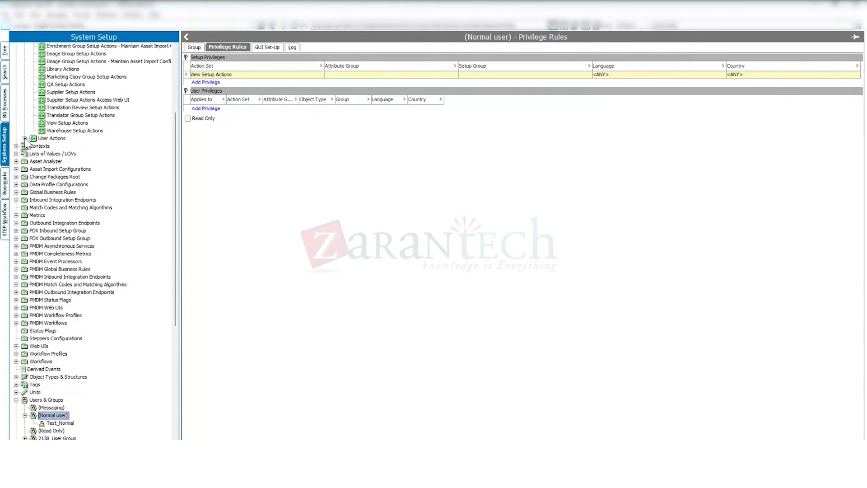
left_click(25, 138)
scroll(30, 262, "up", 9)
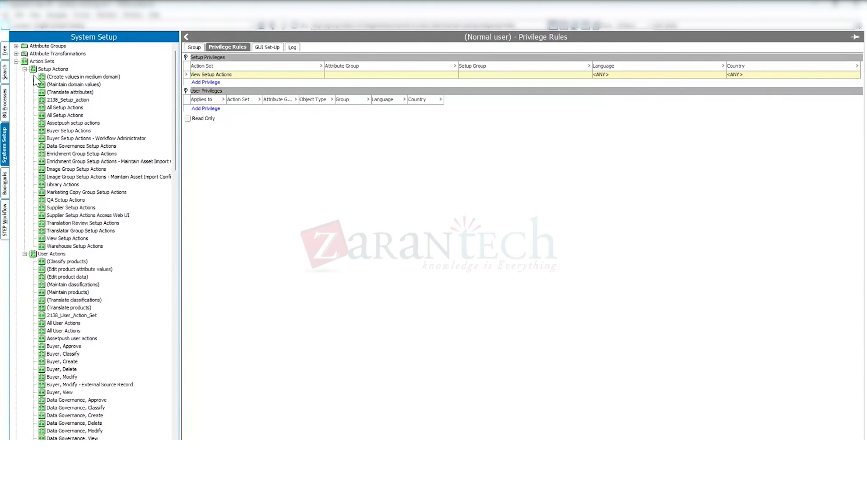
left_click(24, 253)
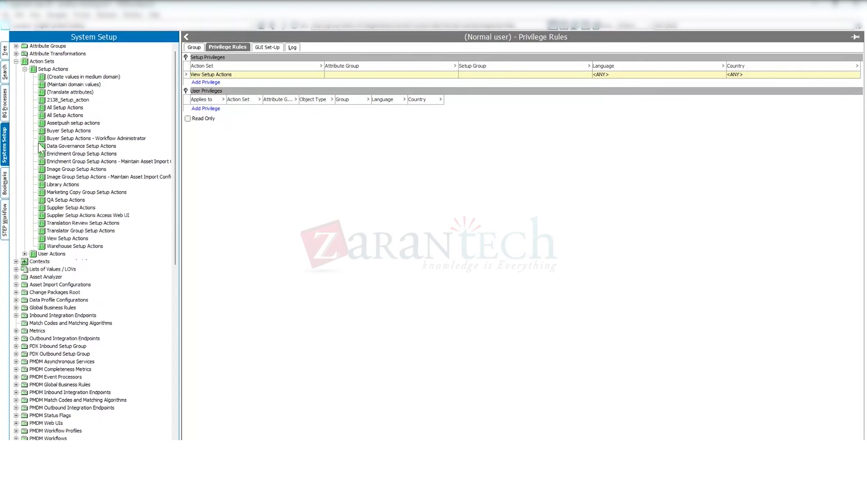
left_click(25, 69)
scroll(105, 276, "down", 6)
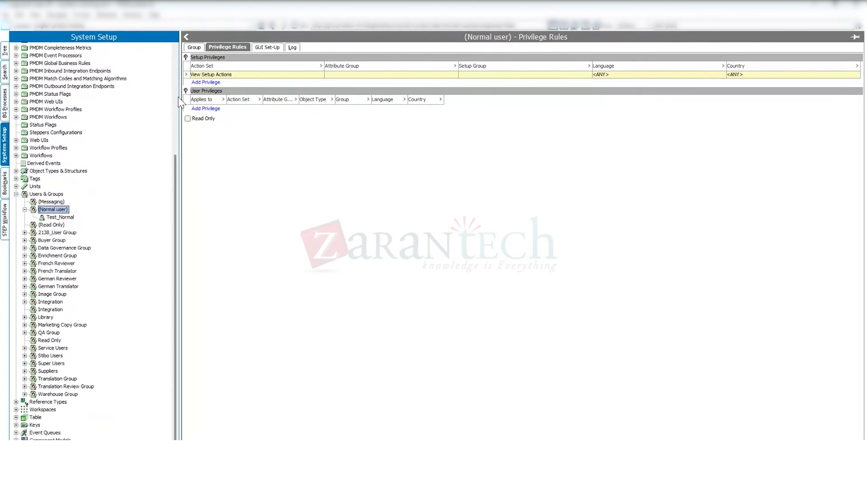
scroll(85, 206, "up", 6)
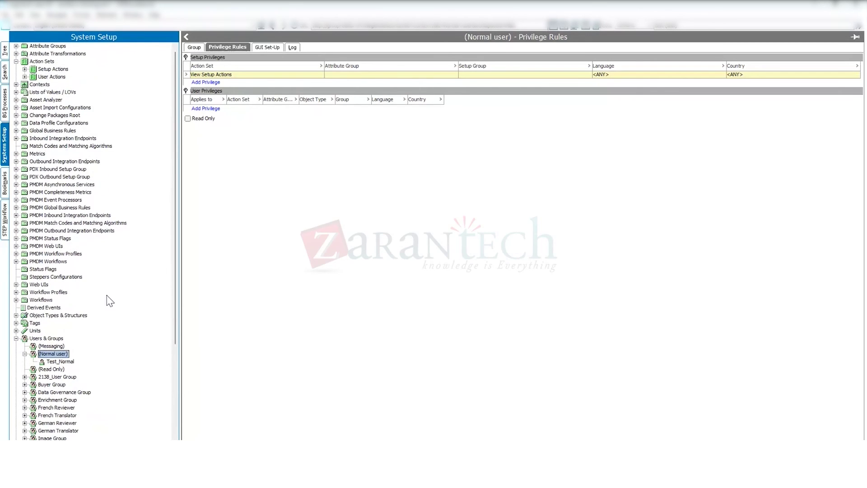
Start a new setup privilege rule for the Normal user group with Buyer Setup Actions as its action set.
left_click(206, 82)
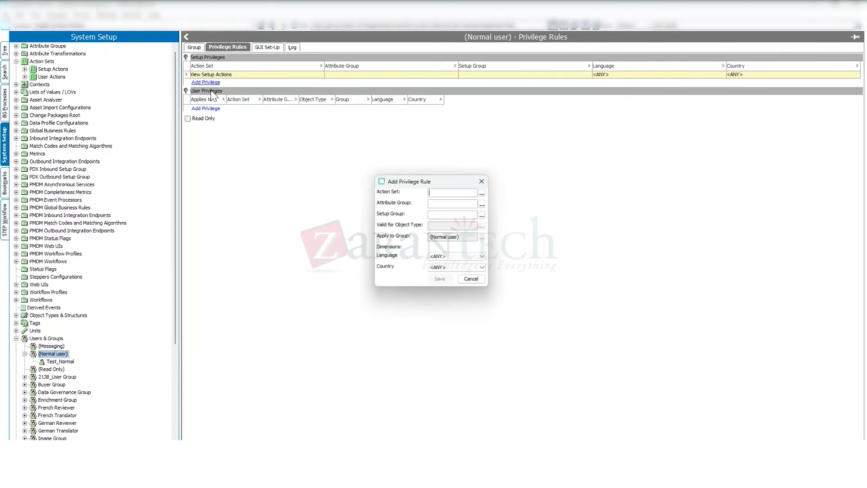
left_click(484, 192)
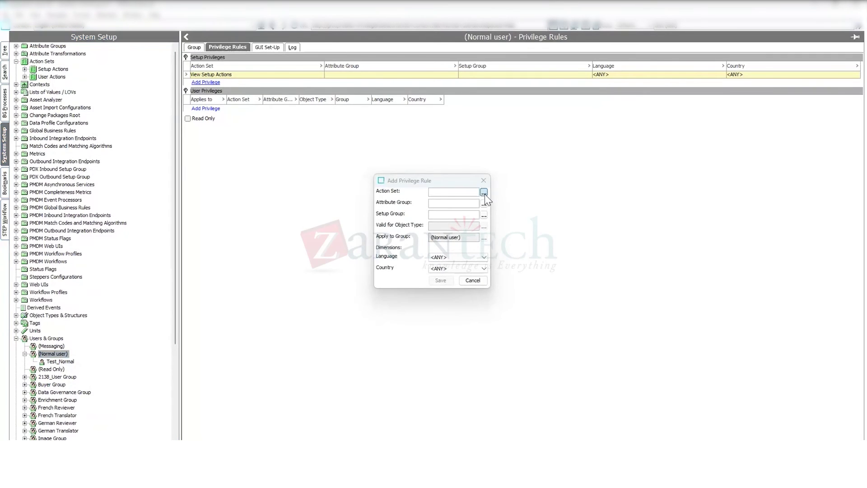
left_click(328, 136)
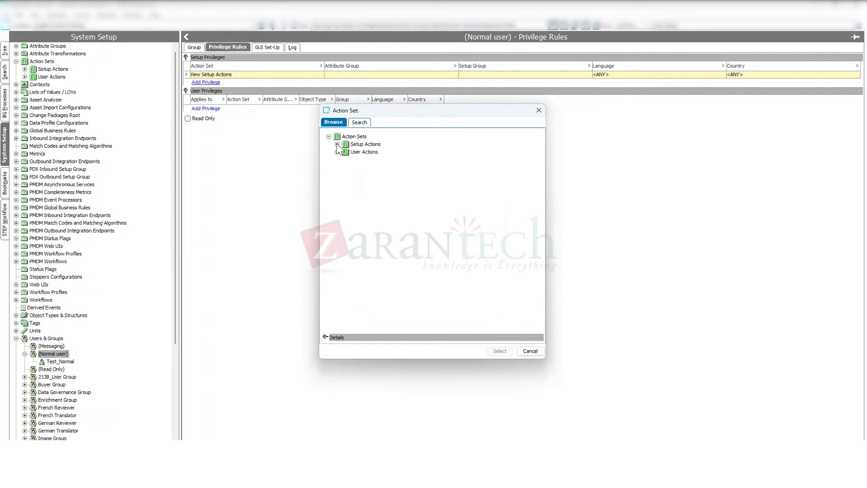
left_click(337, 144)
left_click(382, 152)
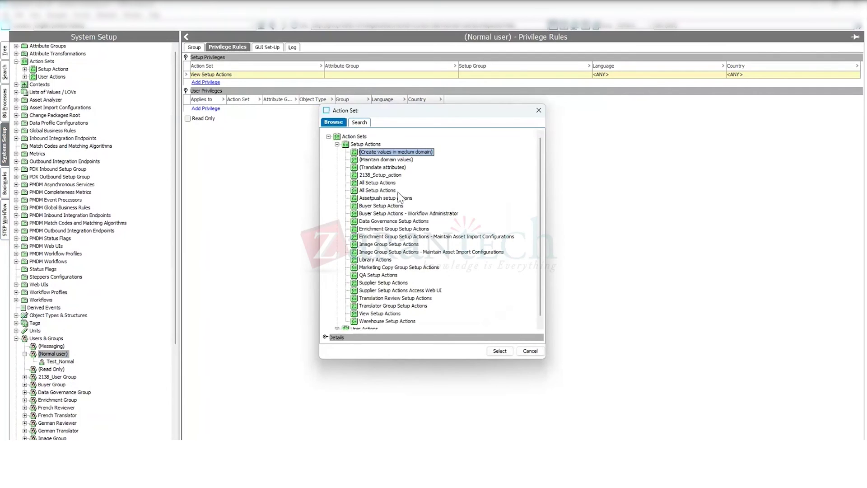
left_click(380, 206)
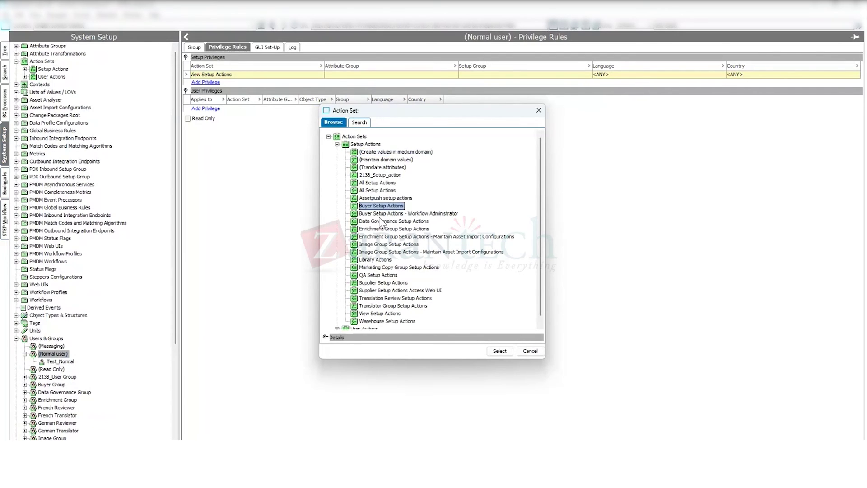
left_click(499, 351)
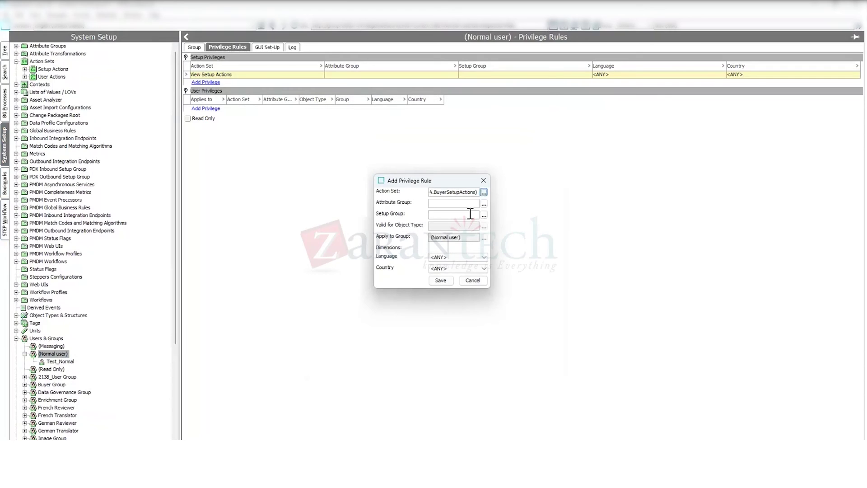
Assign the Business Rules attribute group to the new privilege rule and save the rule.
left_click(483, 204)
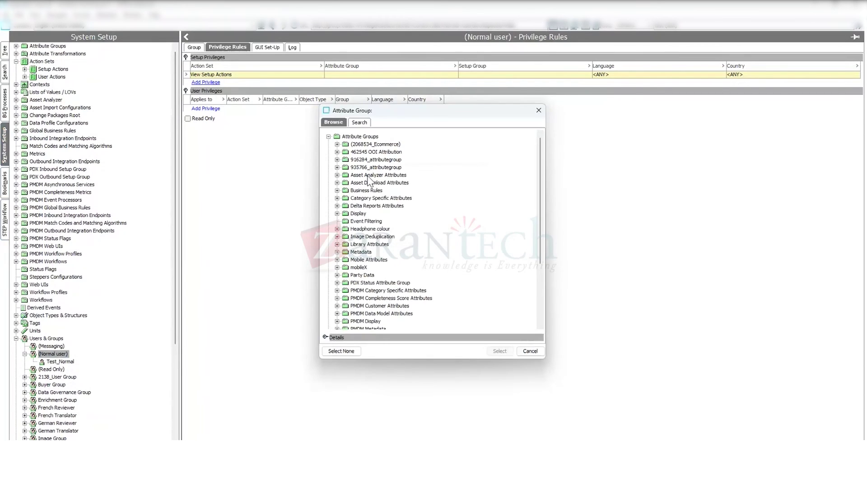
left_click_drag(409, 113, 598, 132)
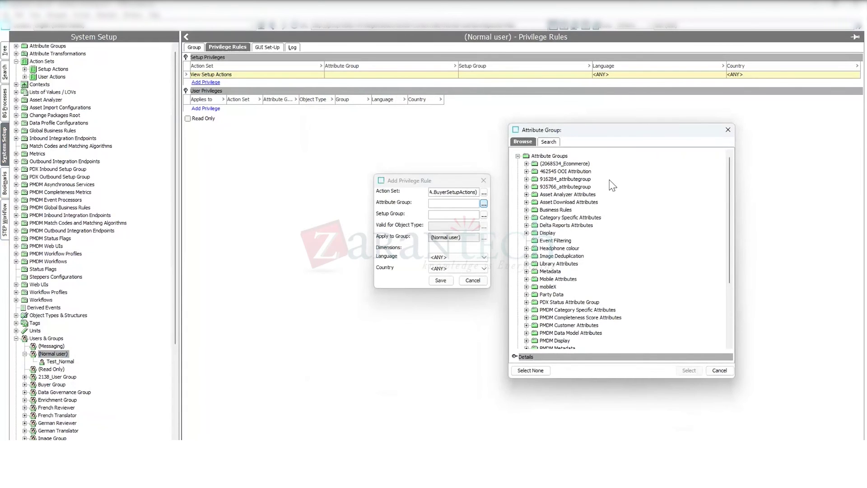
left_click(556, 210)
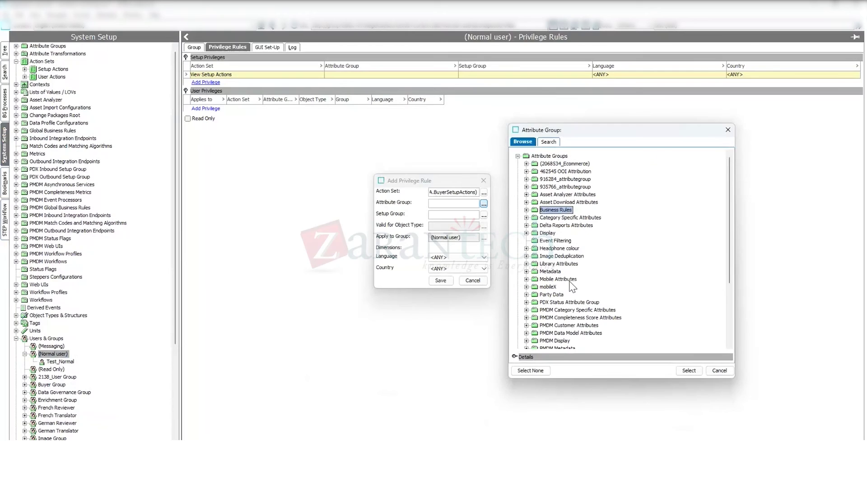
left_click(689, 370)
left_click(441, 280)
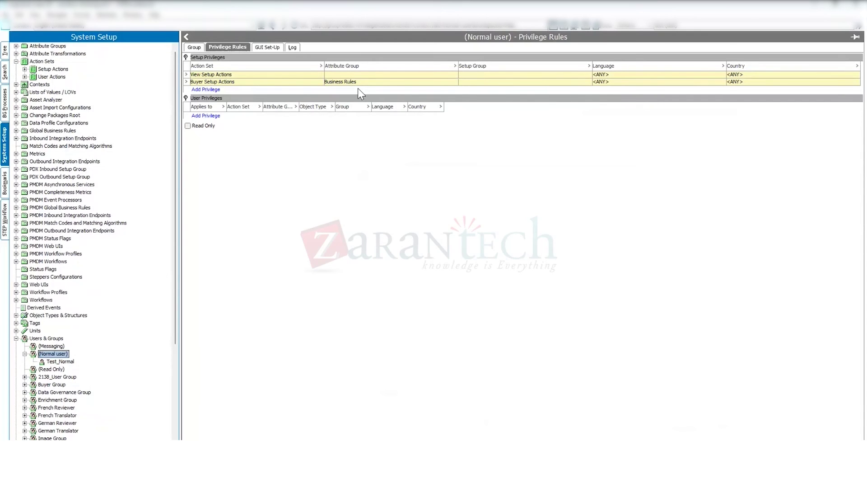
Examine the Buyer Setup Actions rule's language, country, attribute group and setup group, and the commands available for the rule.
left_click(627, 83)
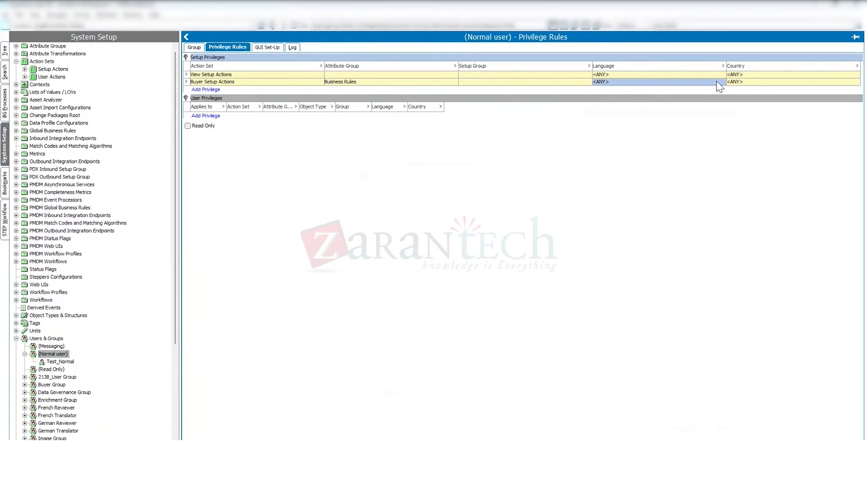
left_click(751, 83)
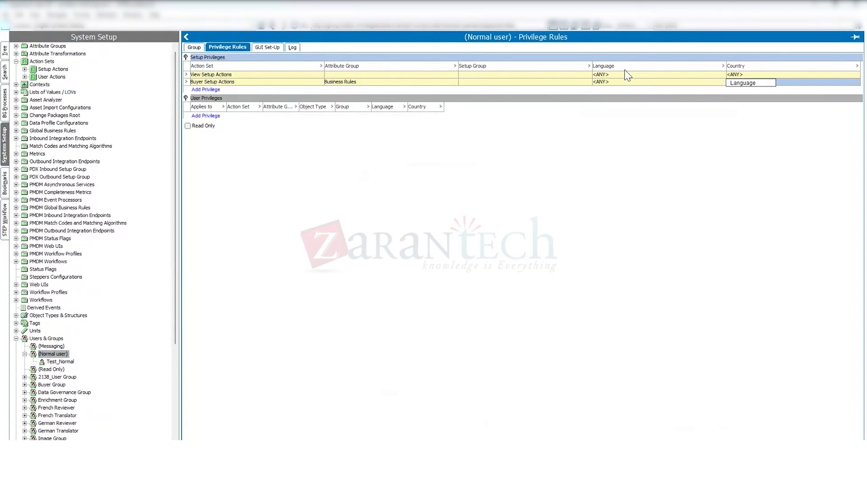
right_click(188, 84)
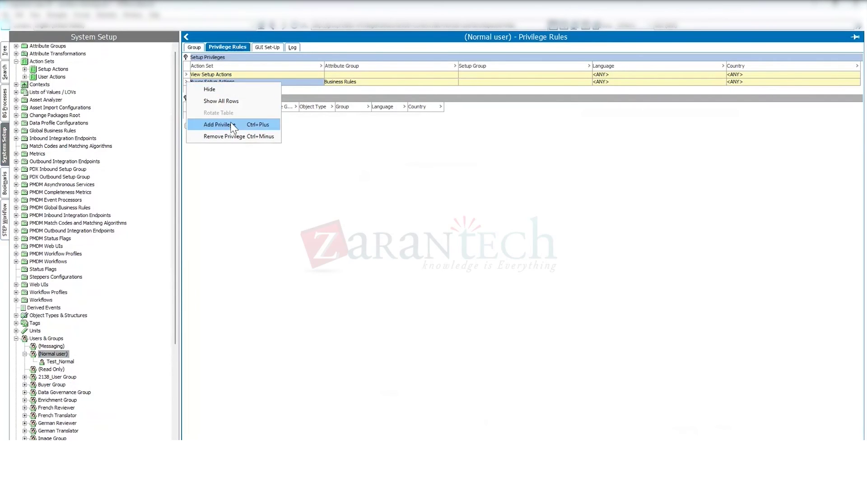
left_click(536, 82)
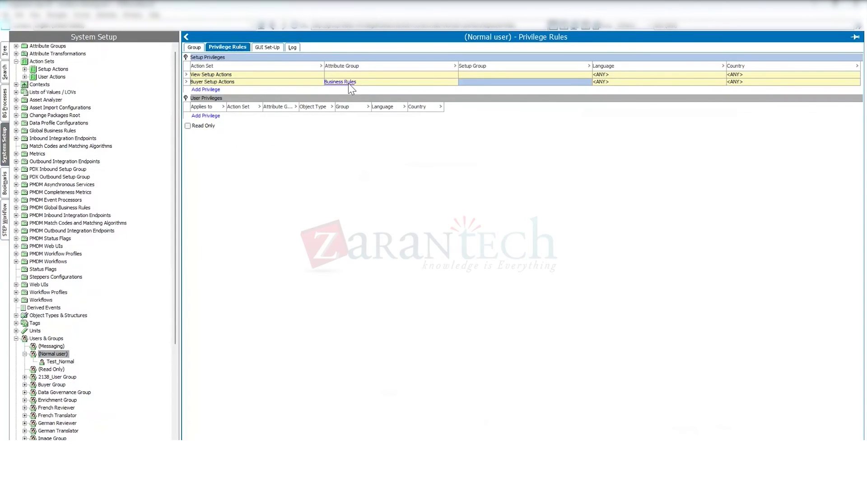
left_click(382, 74)
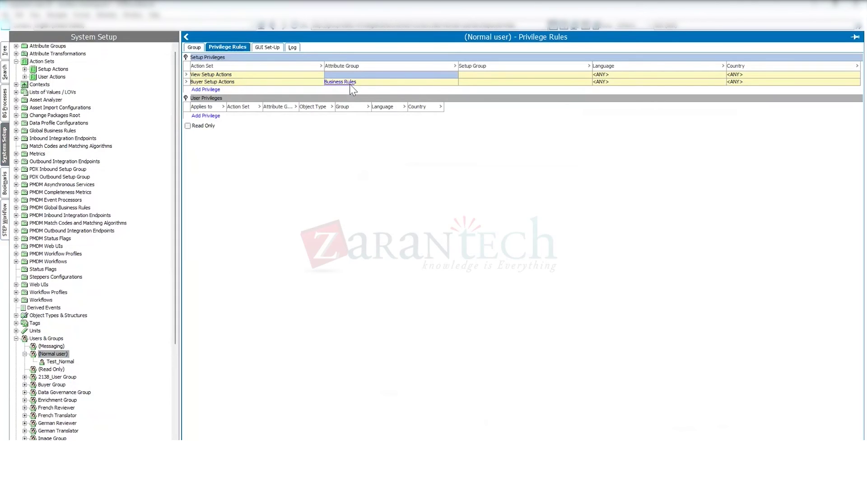
Remove the Buyer Setup Actions privilege rule from the Normal user group and collapse Users & Groups.
left_click(195, 82)
key("Delete")
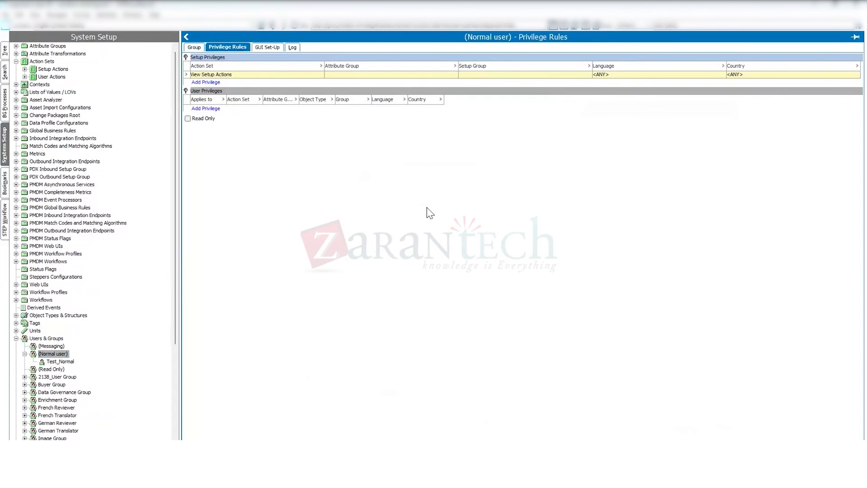
left_click(16, 339)
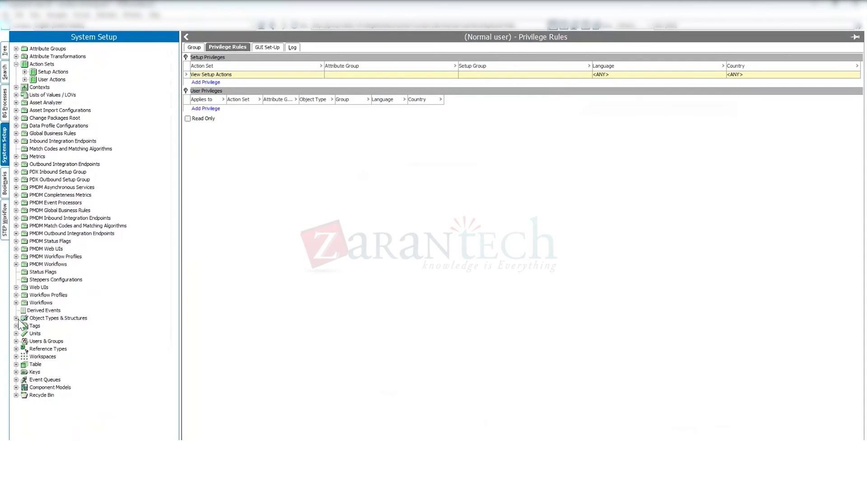
Expand Reference Types and its Image and Document Reference Types group, and view the validity of the Installation Manual reference type.
left_click(16, 349)
scroll(96, 360, "down", 1)
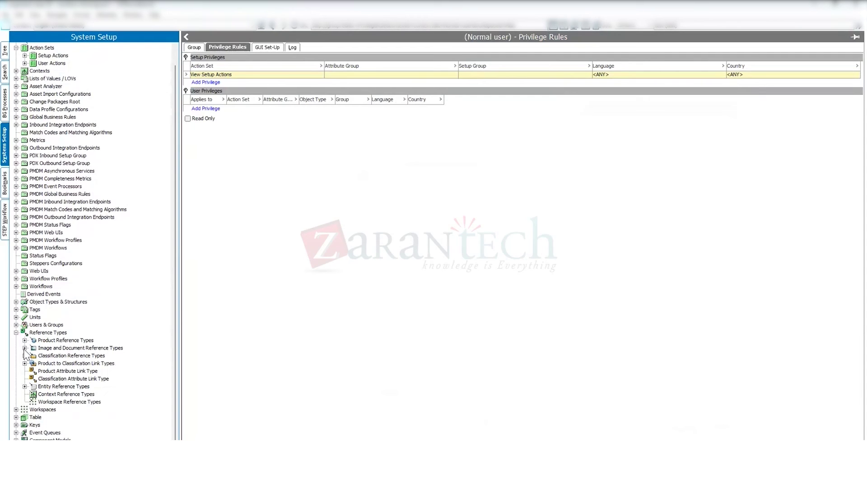
left_click(24, 348)
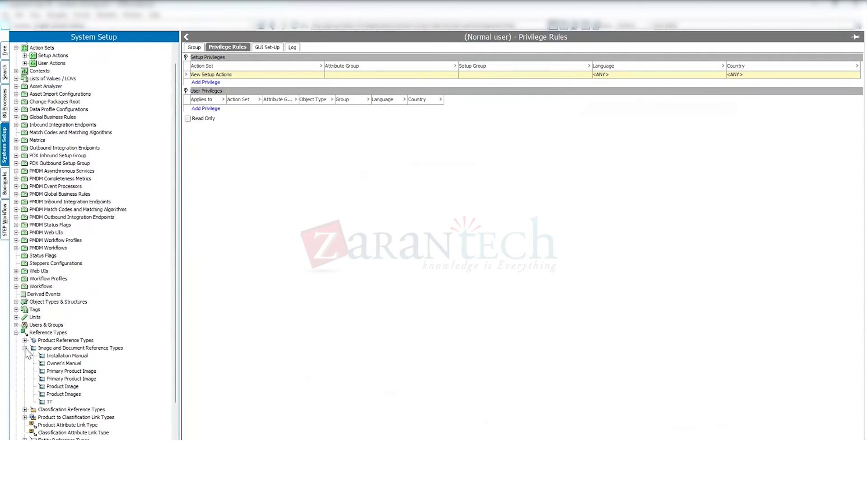
left_click(63, 355)
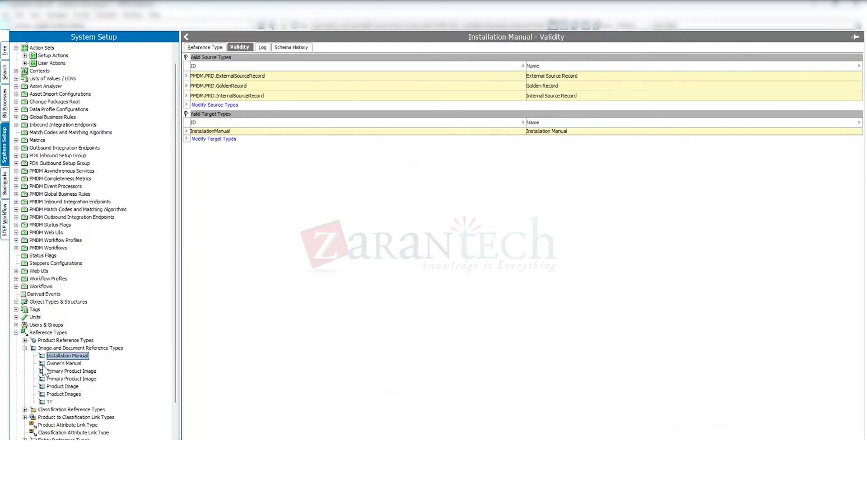
Expand Classification Reference Types and examine the valid source and target types of Category Ranking For Supplier.
scroll(44, 371, "down", 2)
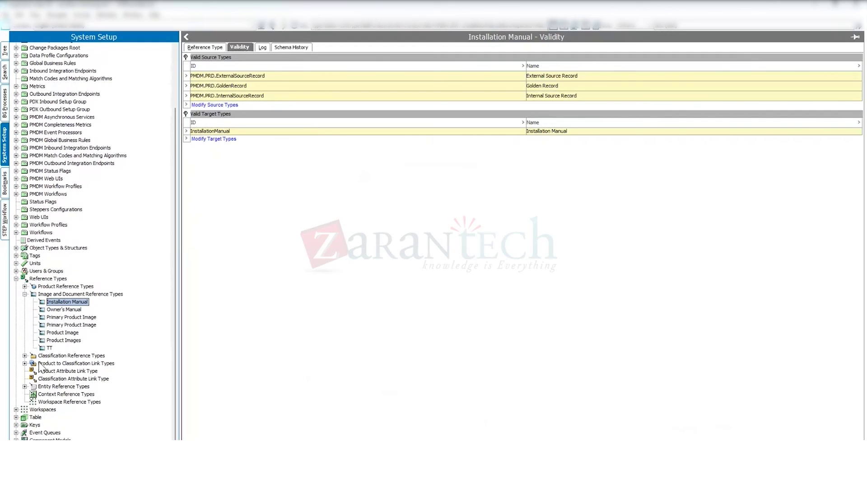
left_click(25, 356)
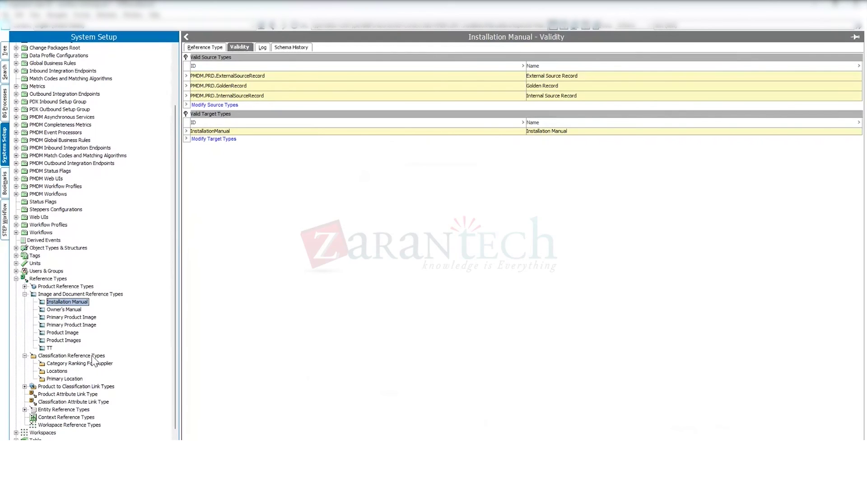
left_click(59, 363)
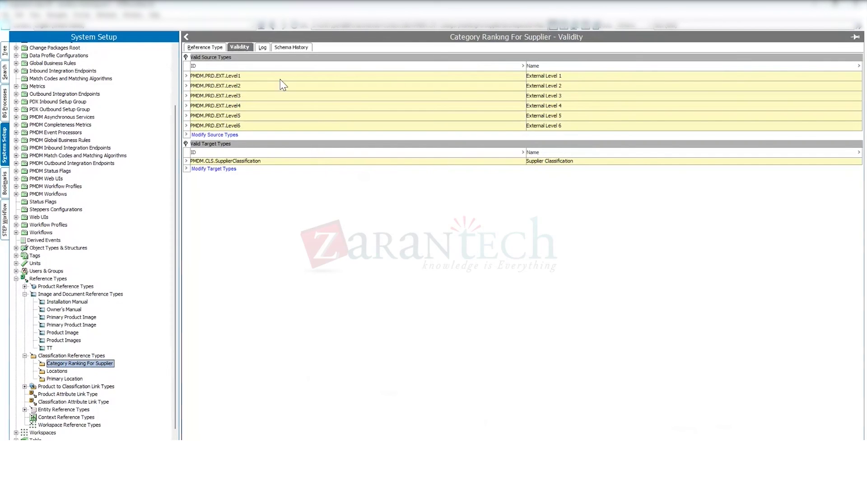
left_click_drag(283, 85, 392, 132)
left_click(268, 161)
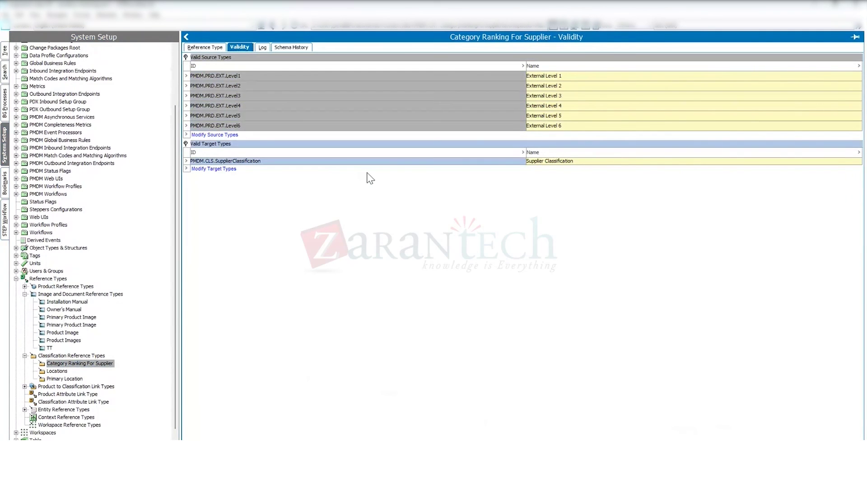
Collapse the image and classification reference groups and view the validity of the 462545_OOI_Prod_to_Classification product-to-classification link type.
left_click(68, 386)
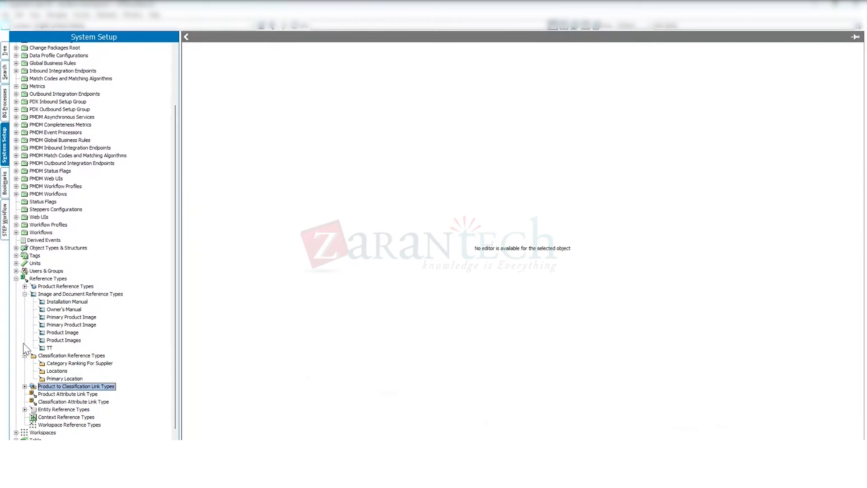
left_click(25, 294)
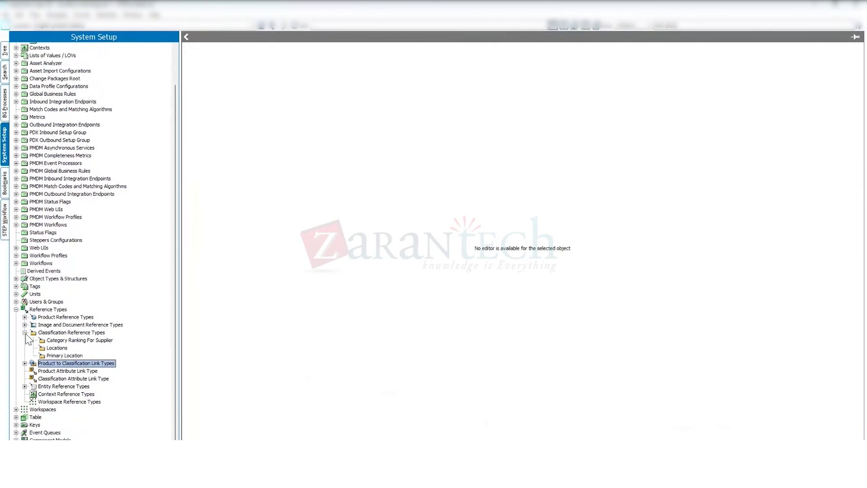
left_click(25, 333)
left_click(25, 363)
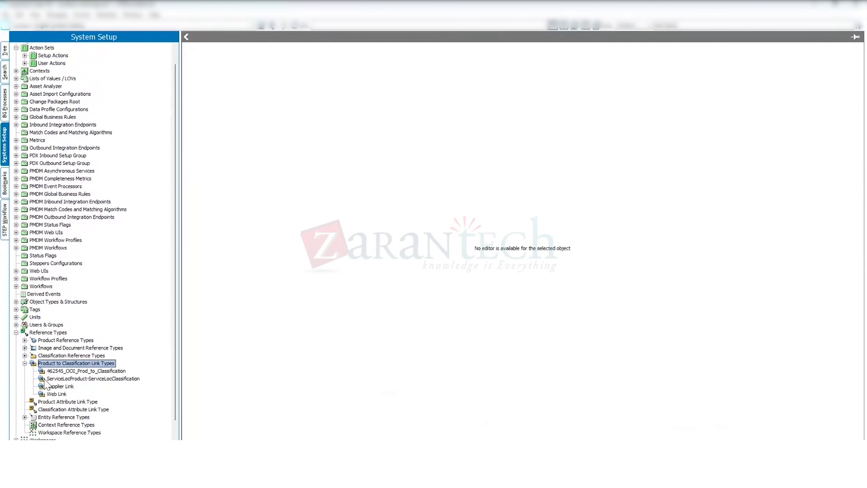
left_click(84, 371)
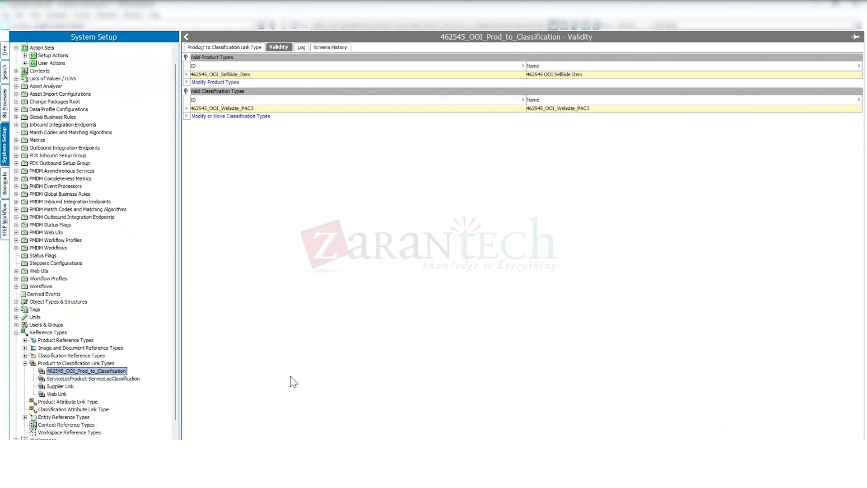
Look through the Product Attribute Link Type, the Location Reference entity type, and the context and workspace reference types.
left_click(68, 401)
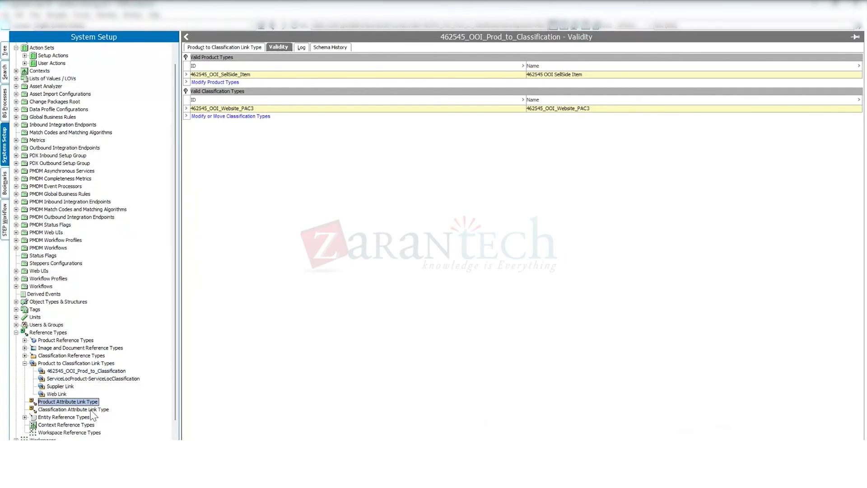
scroll(82, 411, "down", 1)
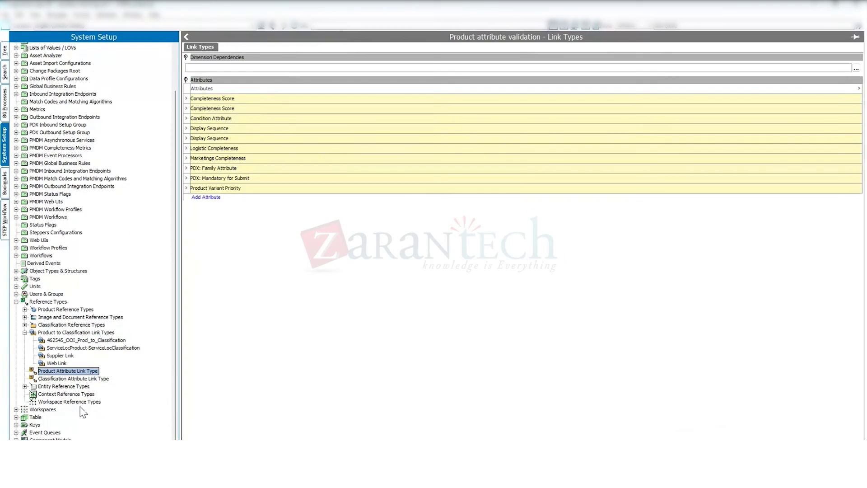
left_click(25, 386)
left_click(56, 394)
scroll(68, 397, "down", 1)
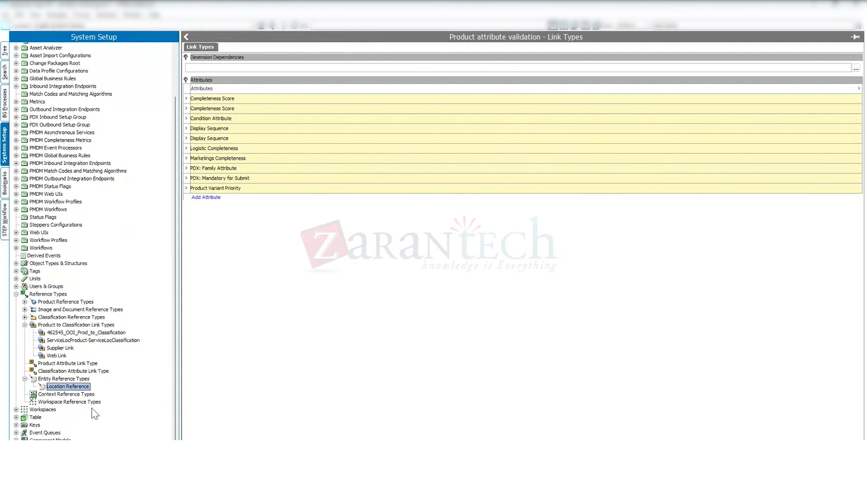
left_click(71, 396)
left_click(71, 402)
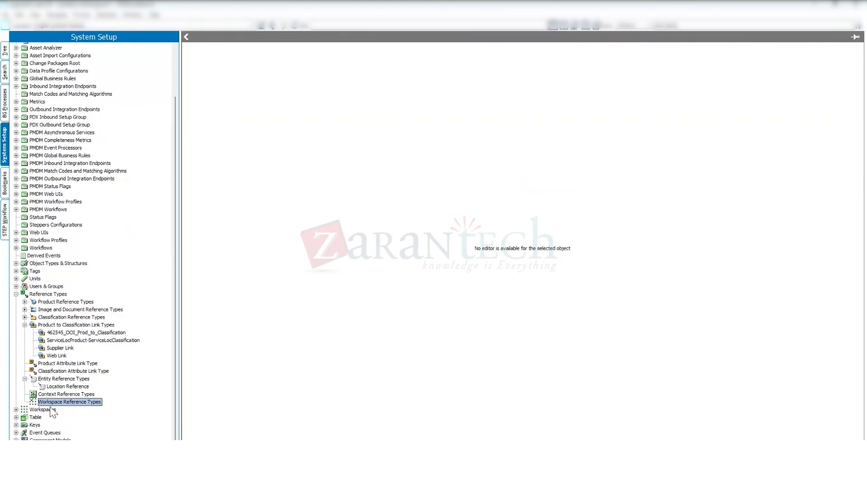
Collapse the product-to-classification and entity reference groups along with the whole Reference Types node.
left_click(25, 324)
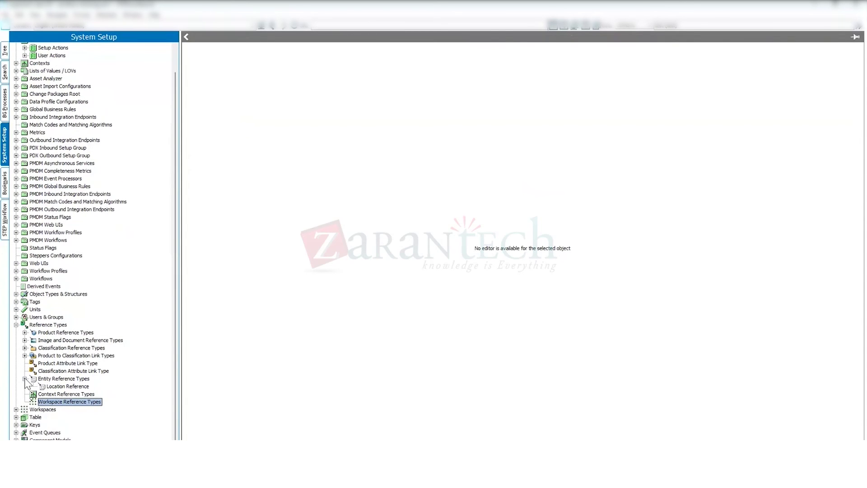
left_click(25, 378)
left_click(16, 332)
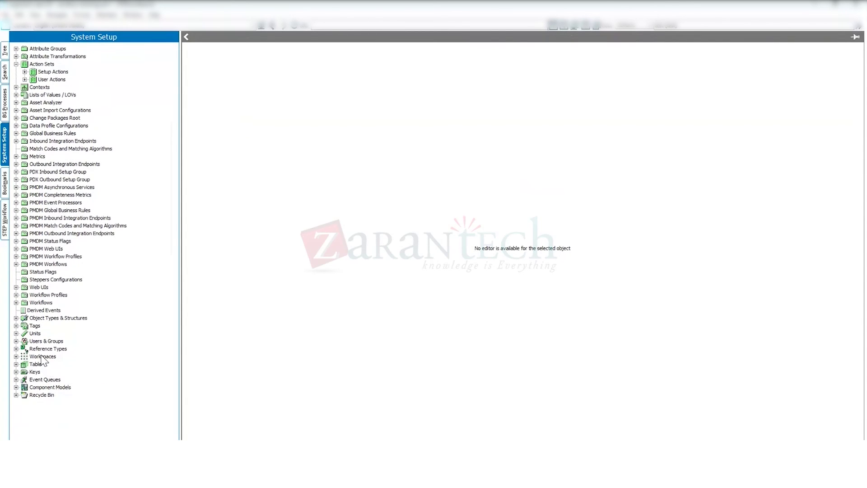
Expand Workspaces to view the Approved and Main workspaces, and collapse the node again.
left_click(16, 356)
left_click(43, 371)
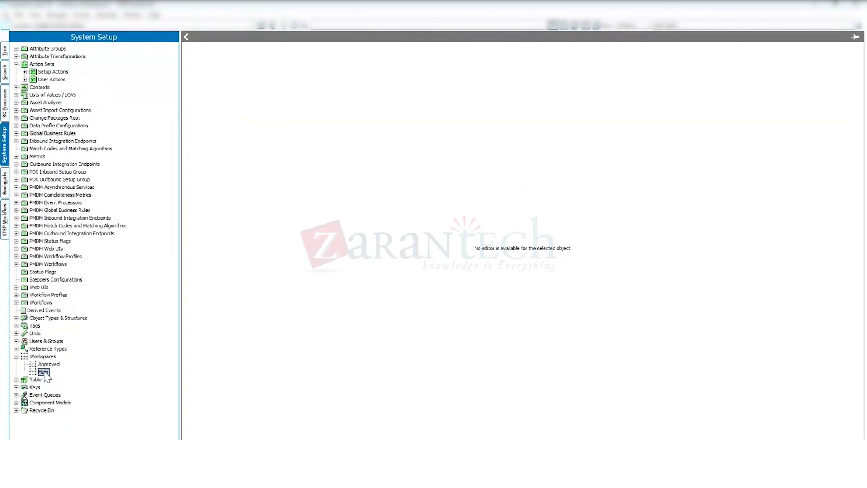
left_click(47, 358)
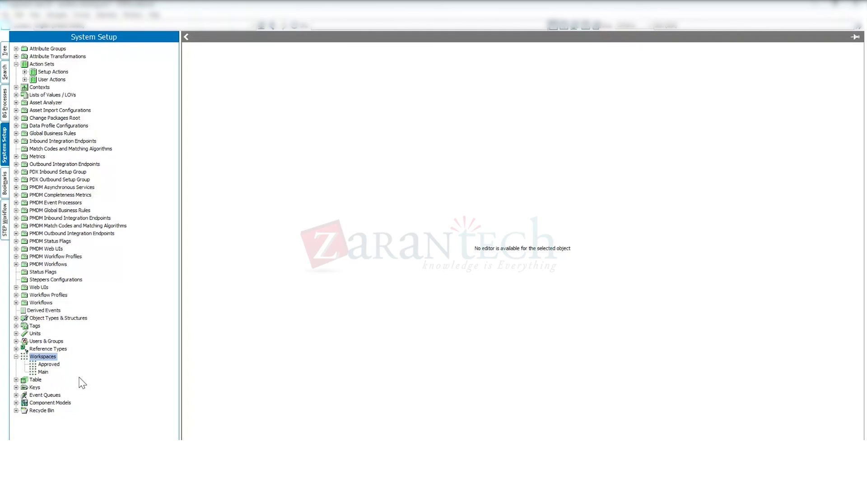
left_click(16, 357)
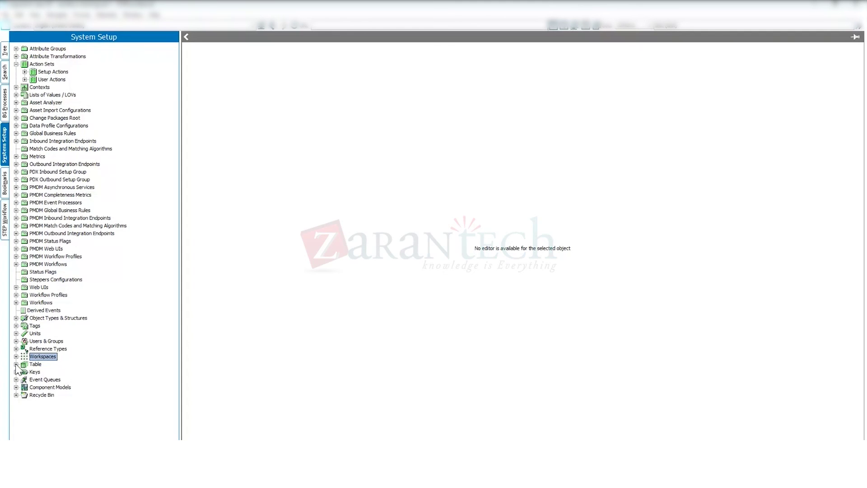
Look at the setup items under the Table node, leaving it collapsed, and expand the Keys node.
left_click(16, 364)
left_click(16, 364)
left_click(32, 364)
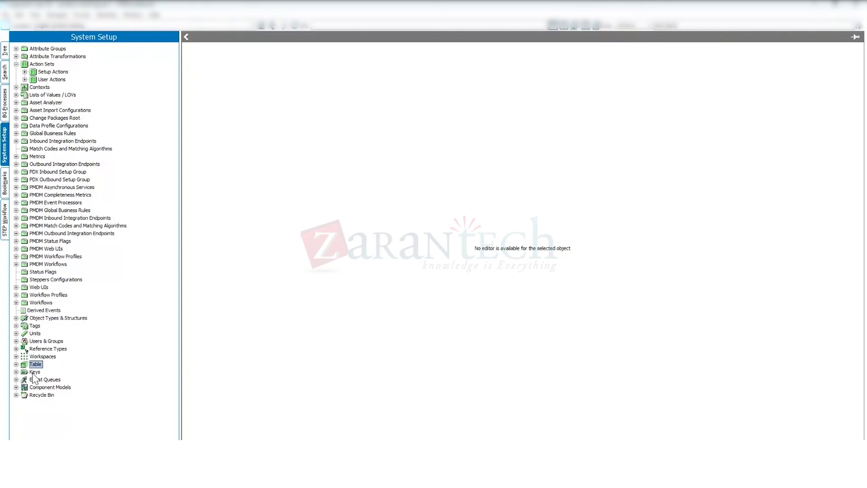
double_click(35, 371)
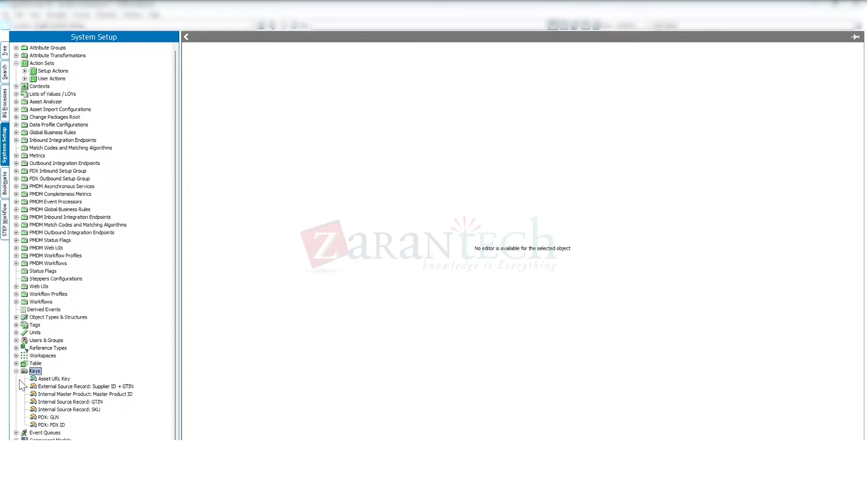
left_click(16, 363)
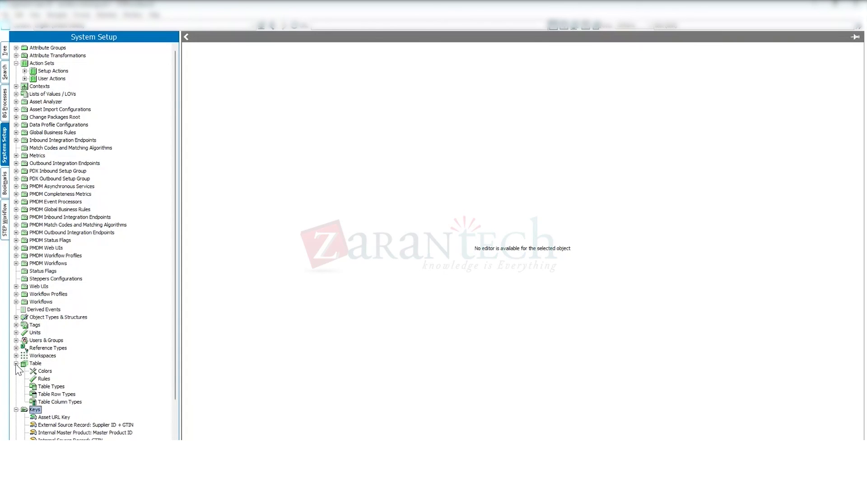
left_click(16, 363)
left_click(16, 364)
left_click(16, 363)
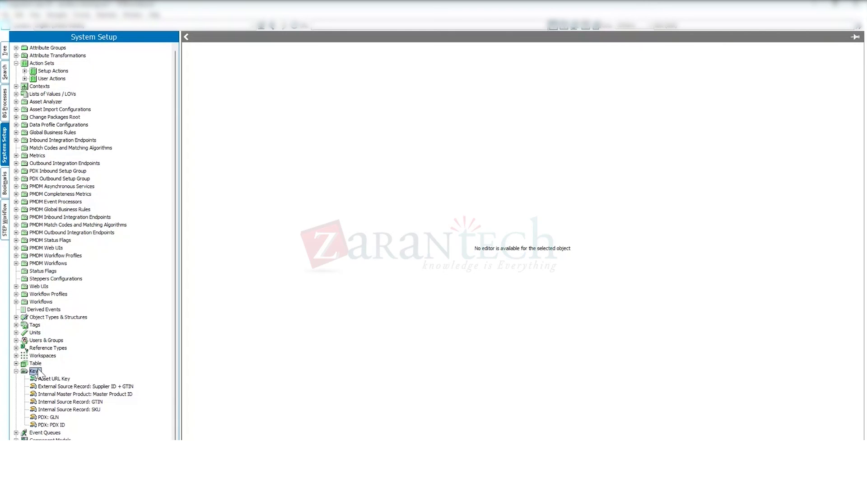
Compare the object types, key attributes and formulas of the Asset URL, Internal Source Record SKU, PDX ID and External Source Record keys.
left_click(51, 379)
left_click(53, 410)
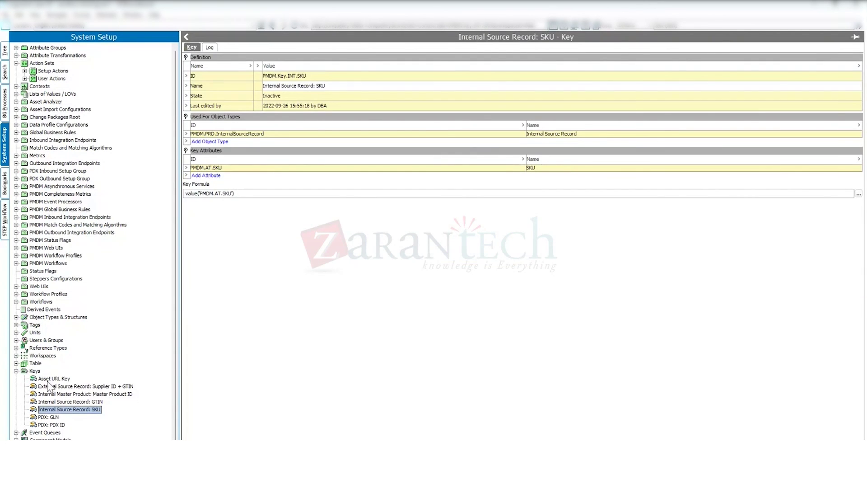
left_click(50, 380)
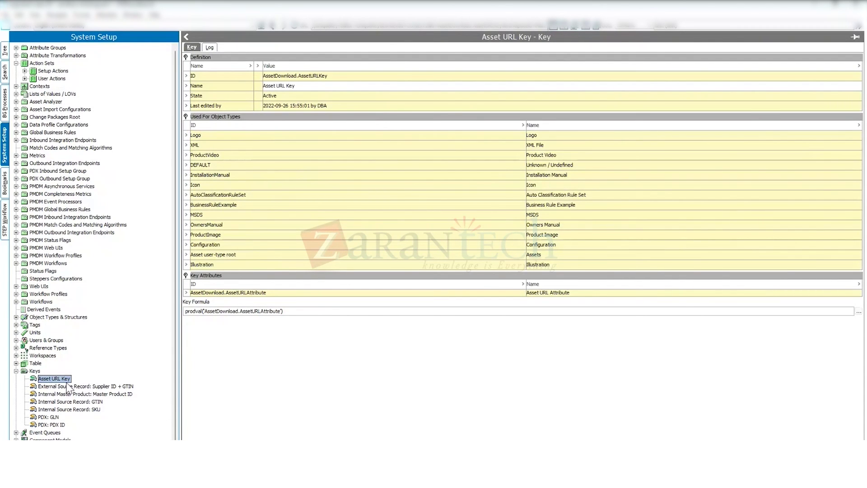
left_click(64, 386)
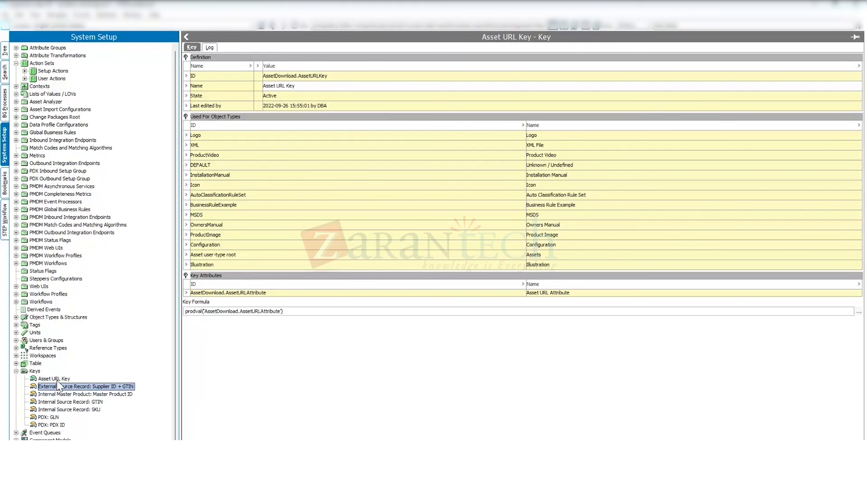
left_click(50, 424)
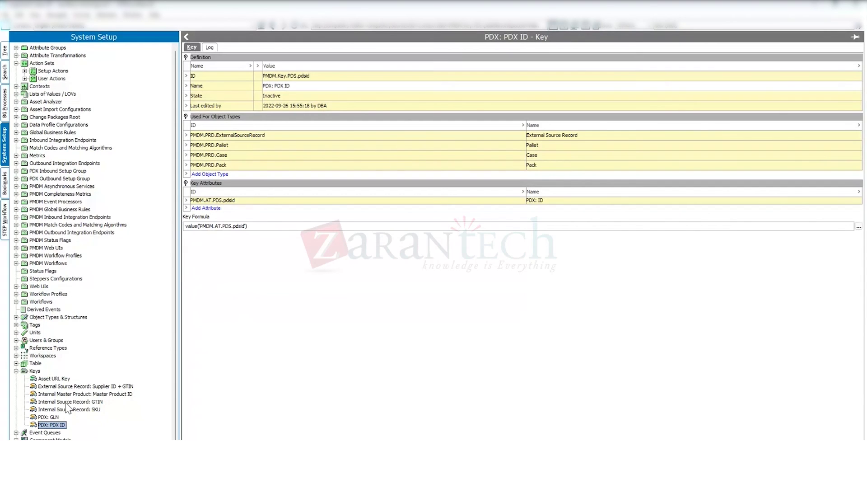
left_click(55, 379)
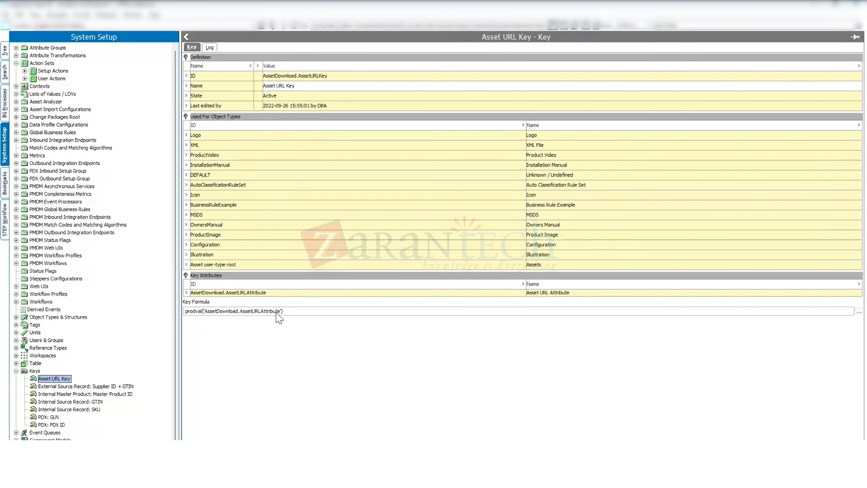
left_click(86, 386)
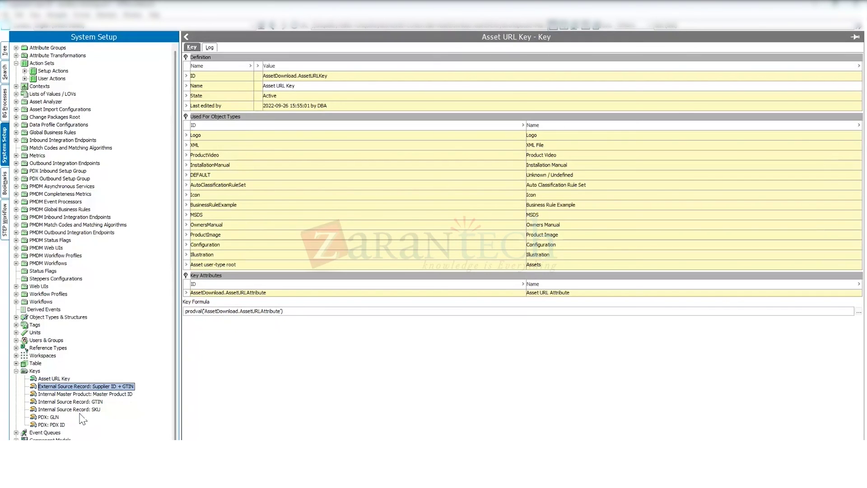
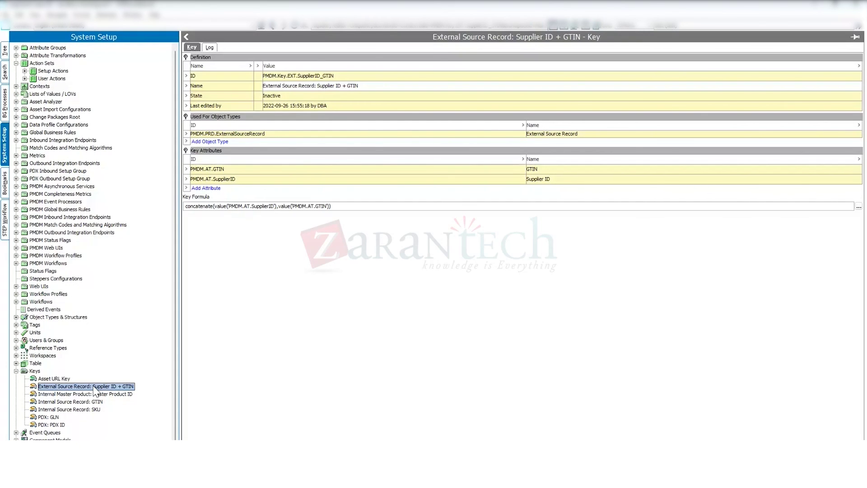
Collapse Keys, expand Event Queues with its DTPConfiguration queue, and view that queue's Asset Push Queue settings.
left_click(16, 371)
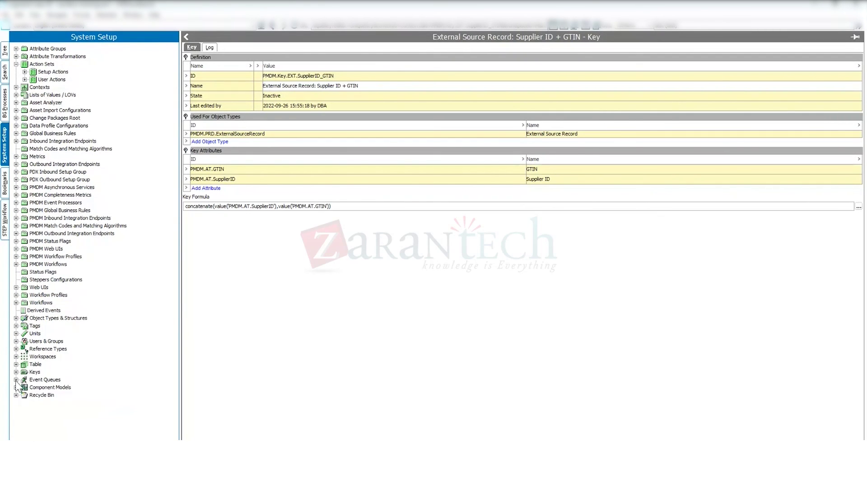
left_click(16, 379)
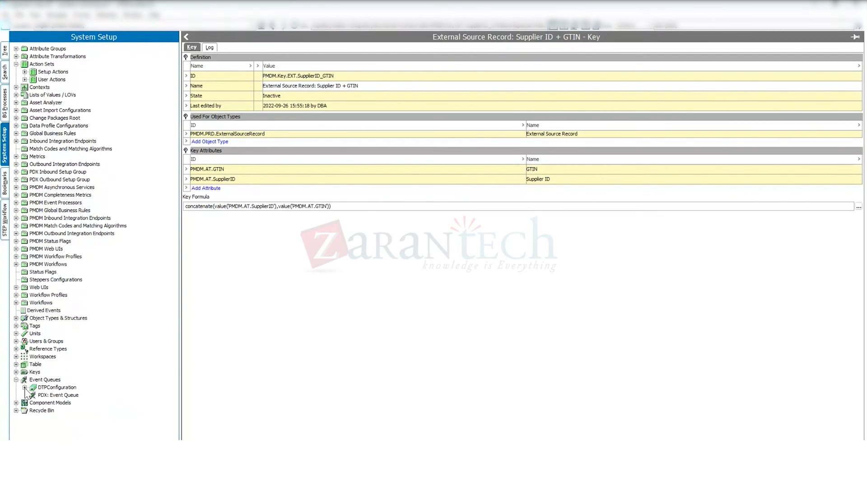
left_click(25, 387)
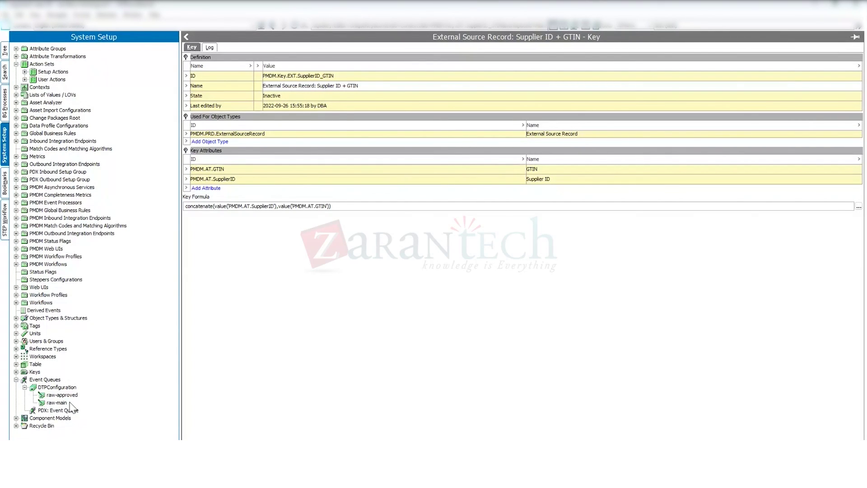
left_click(56, 387)
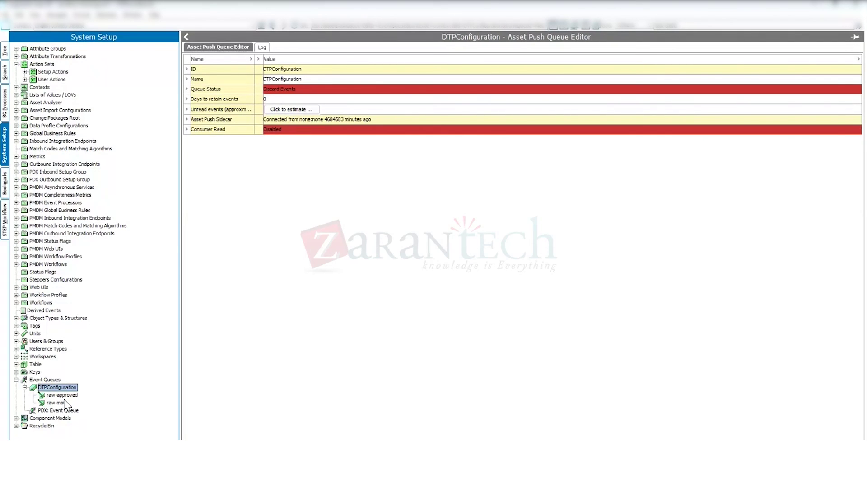
Expand Component Models, collapse the DTPConfiguration queue, and view the Address Component Model configuration.
left_click(16, 418)
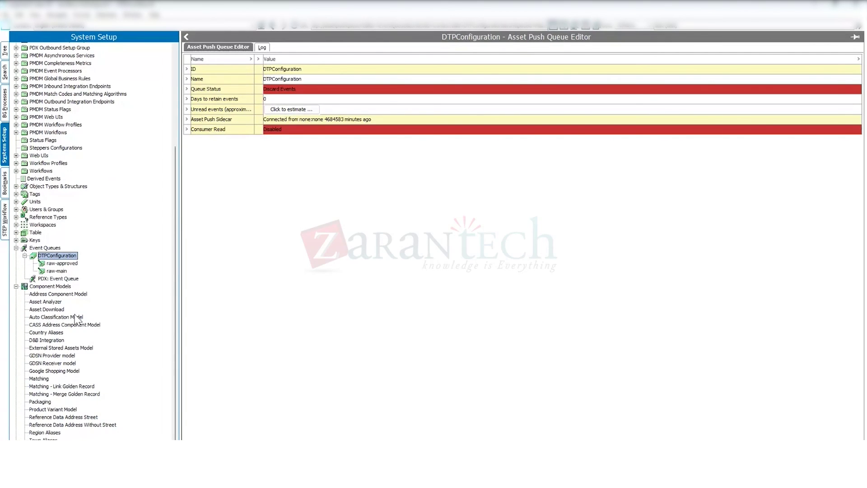
left_click(24, 256)
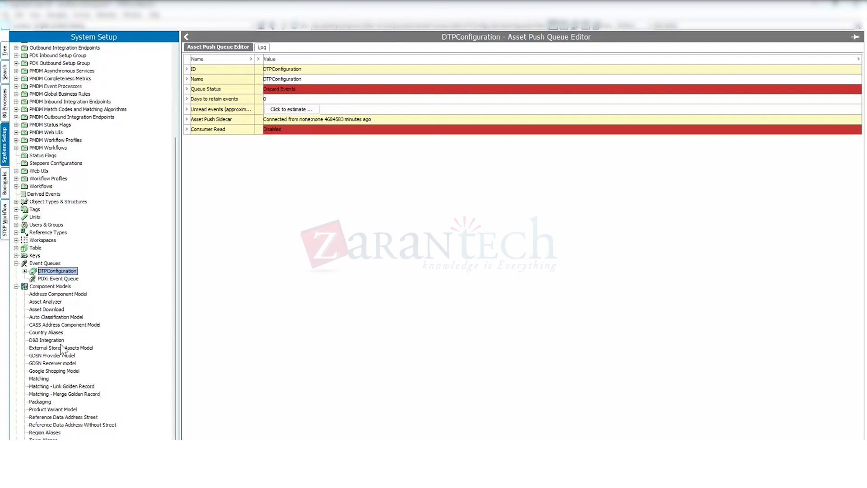
left_click(52, 295)
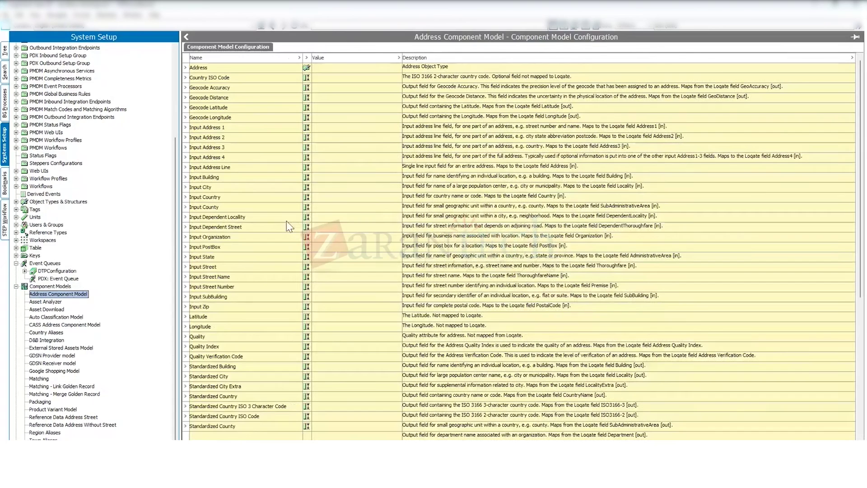
left_click_drag(300, 161, 289, 161)
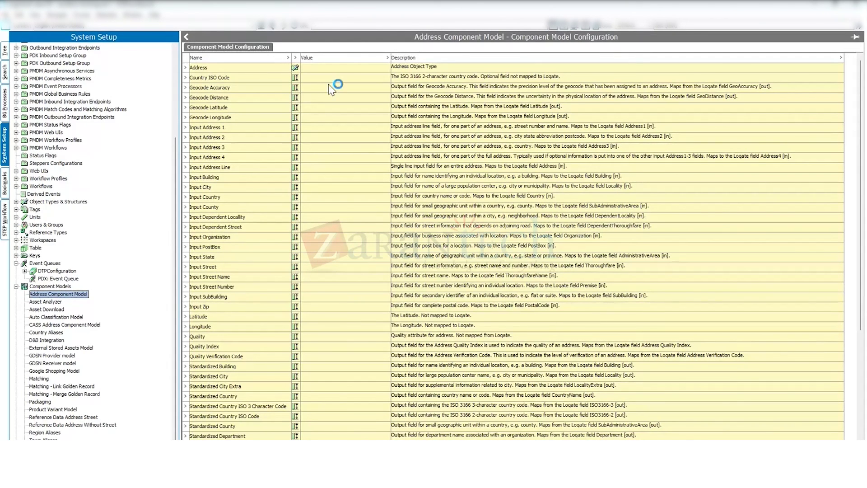
scroll(266, 356, "down", 4)
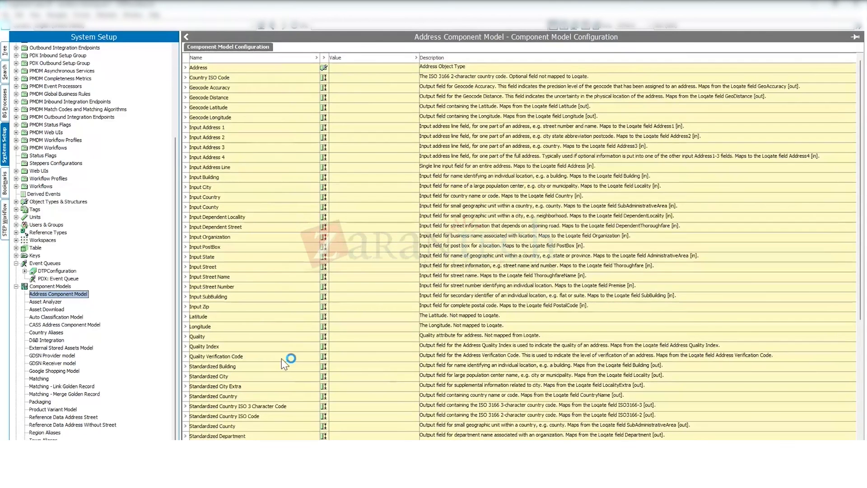
Examine the Country ISO Code, geocode, quality and standardized address fields of the Address Component Model, and open its configuration for editing.
left_click(241, 78)
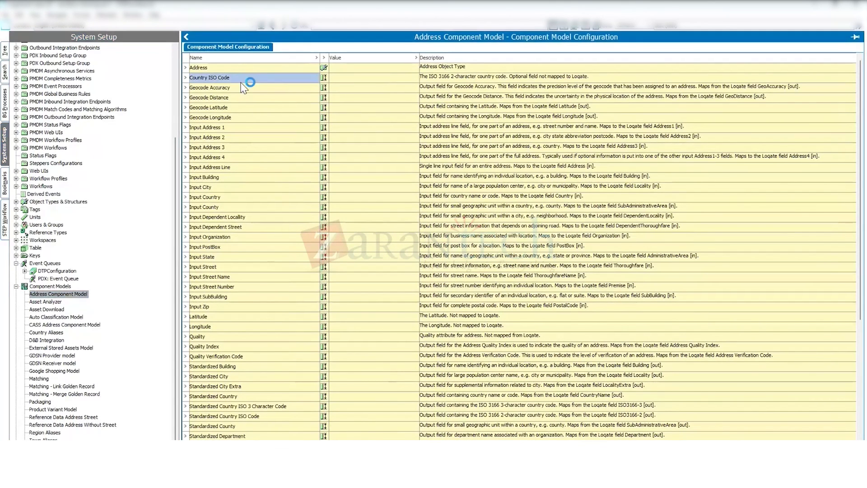
left_click(266, 88)
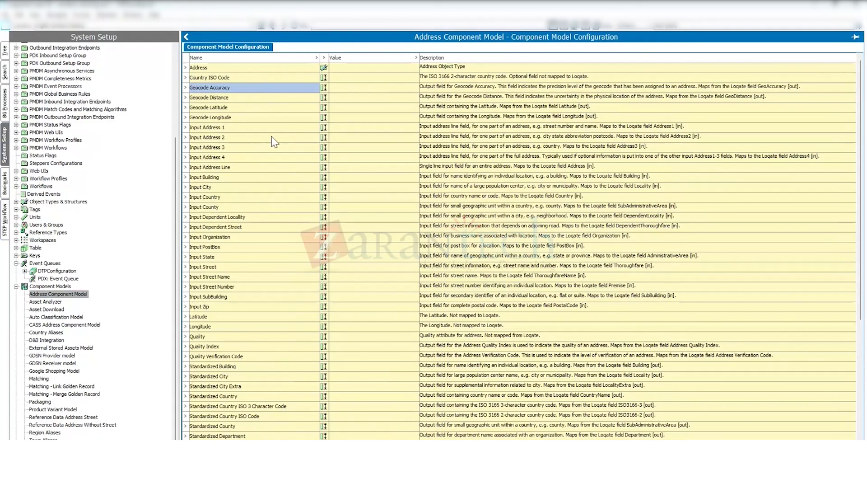
left_click(259, 99)
left_click(260, 117)
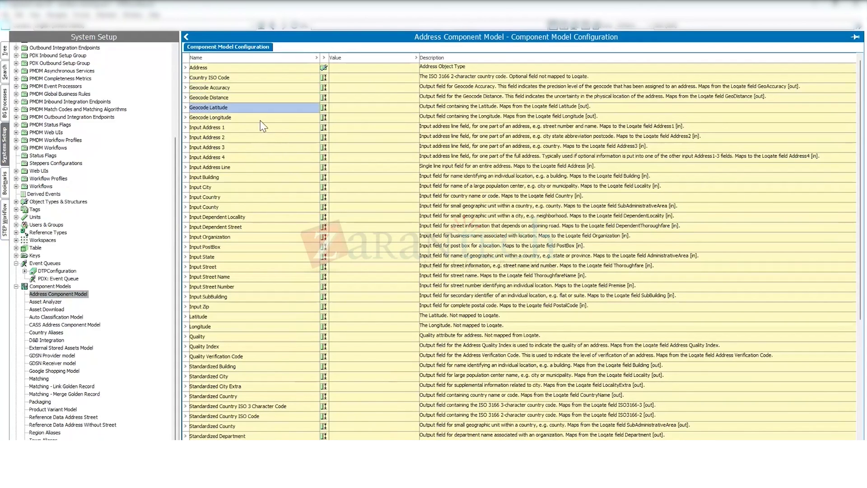
left_click(261, 126)
left_click(261, 119)
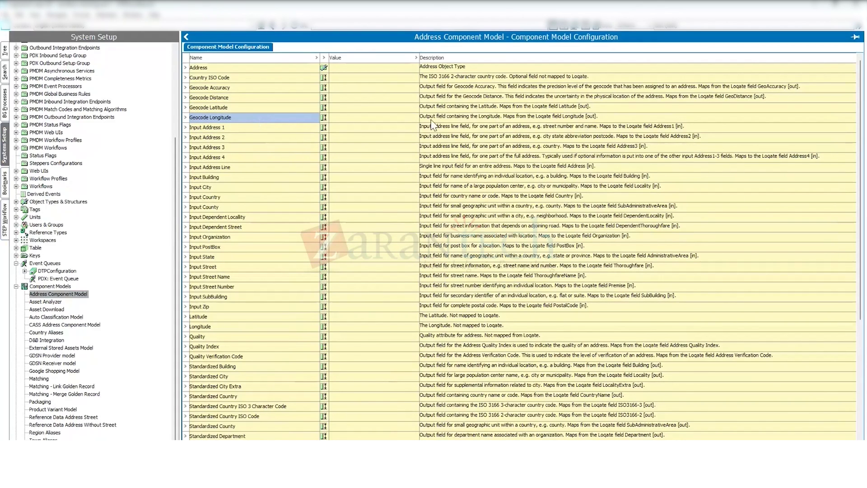
left_click(240, 336)
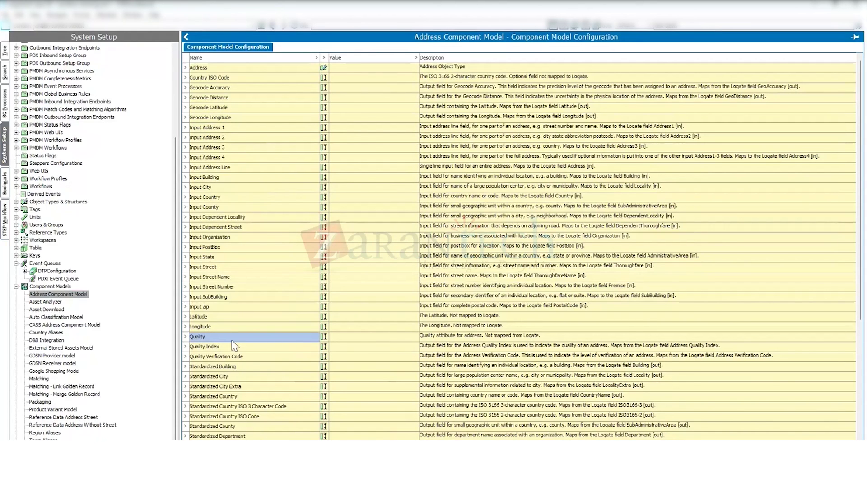
scroll(234, 346, "down", 6)
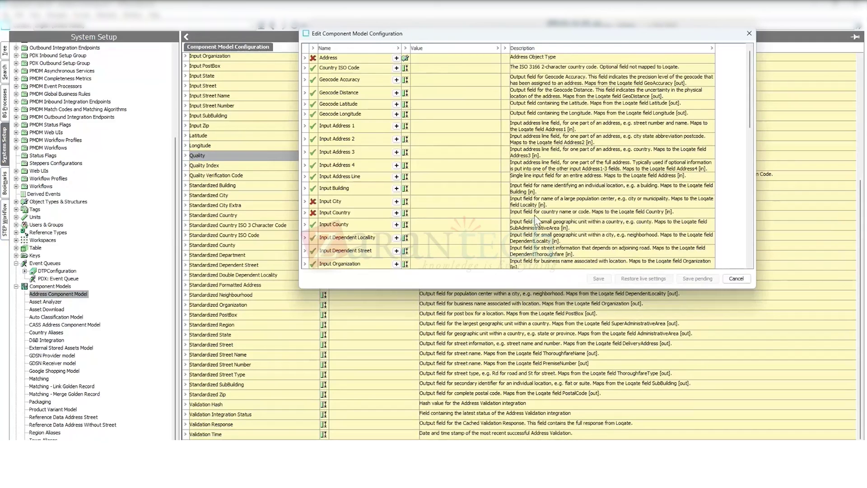
Narrow the Value column in the component model editor and review the address input fields and their descriptions.
left_click_drag(502, 182, 459, 185)
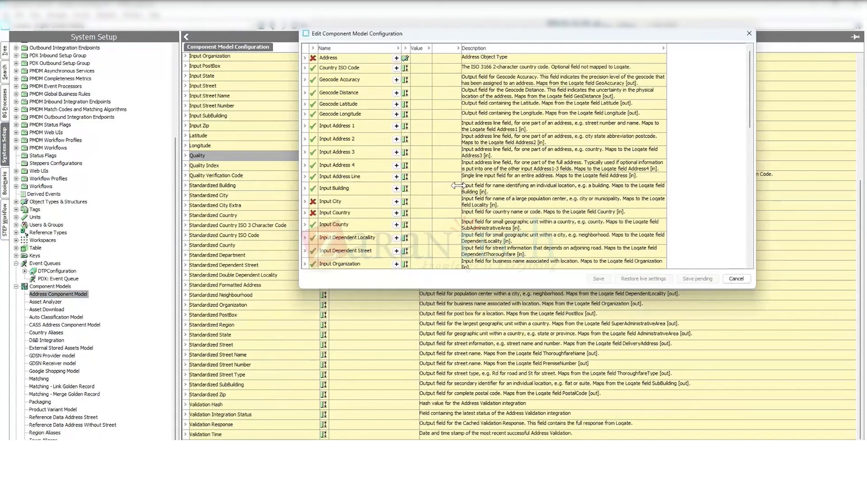
scroll(458, 189, "down", 2)
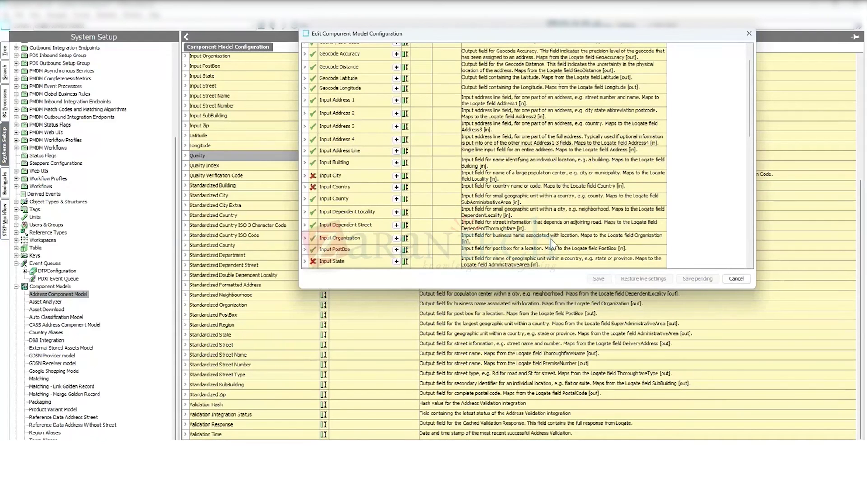
left_click_drag(436, 126, 448, 125)
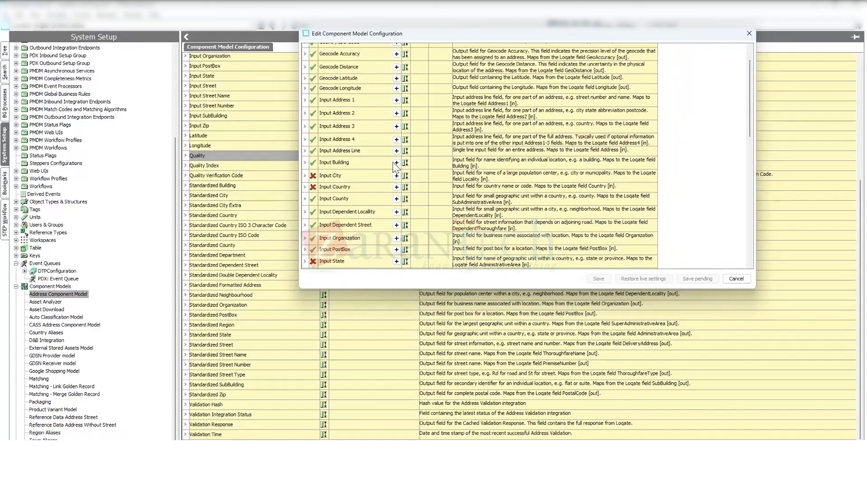
scroll(347, 189, "up", 1)
scroll(347, 188, "up", 1)
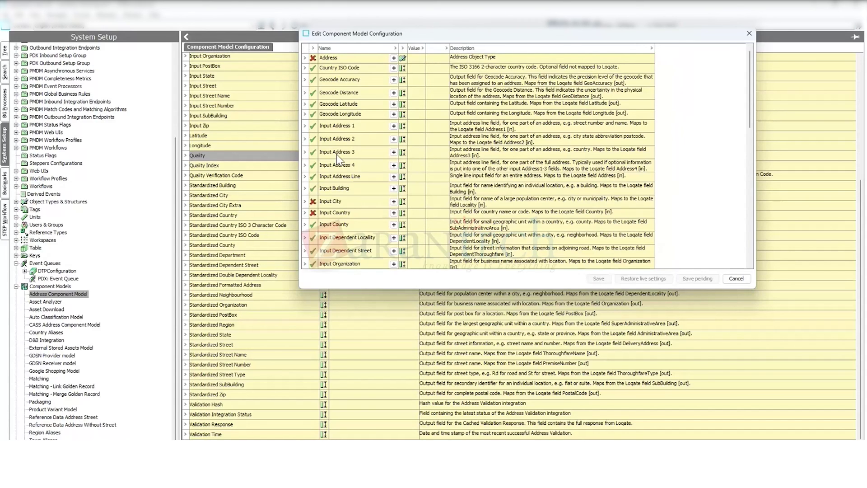
Try assigning the Variant? attribute from the Business Rules group to Country ISO Code, and discard the configuration edit.
left_click(393, 69)
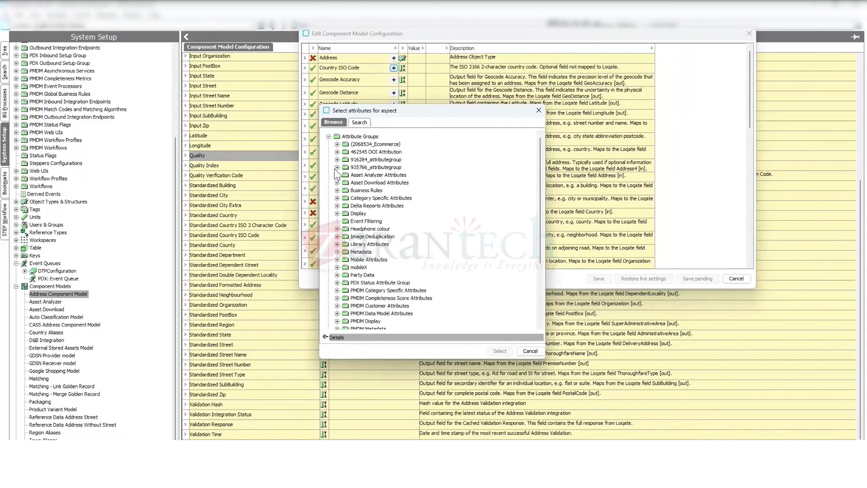
left_click(337, 190)
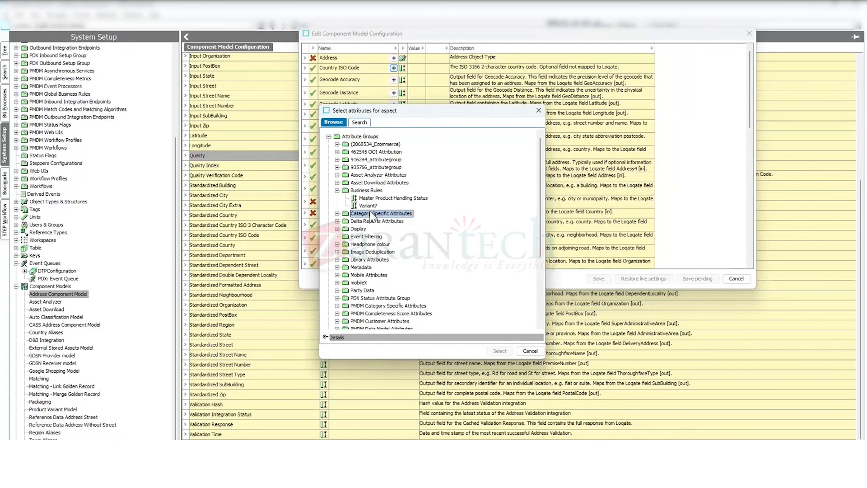
left_click(367, 205)
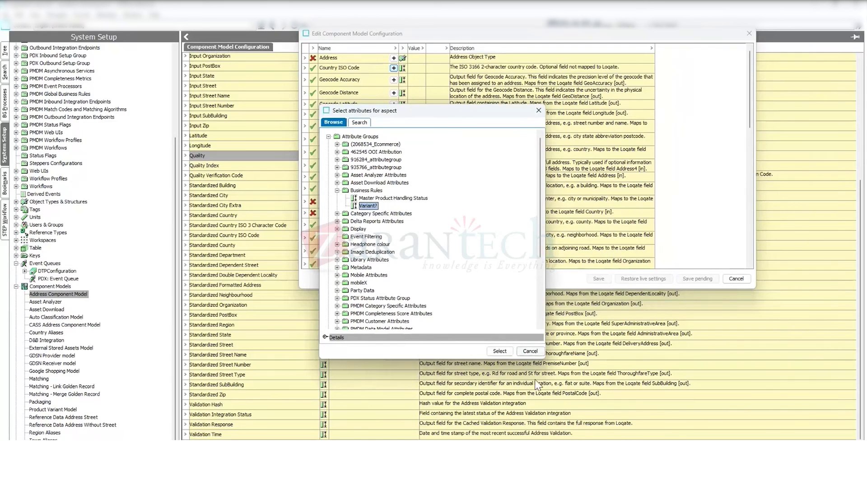
left_click(496, 351)
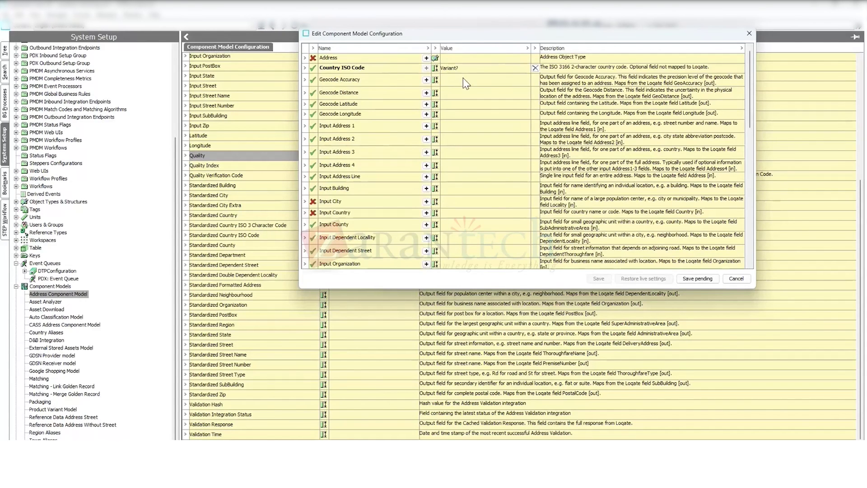
scroll(447, 121, "down", 2)
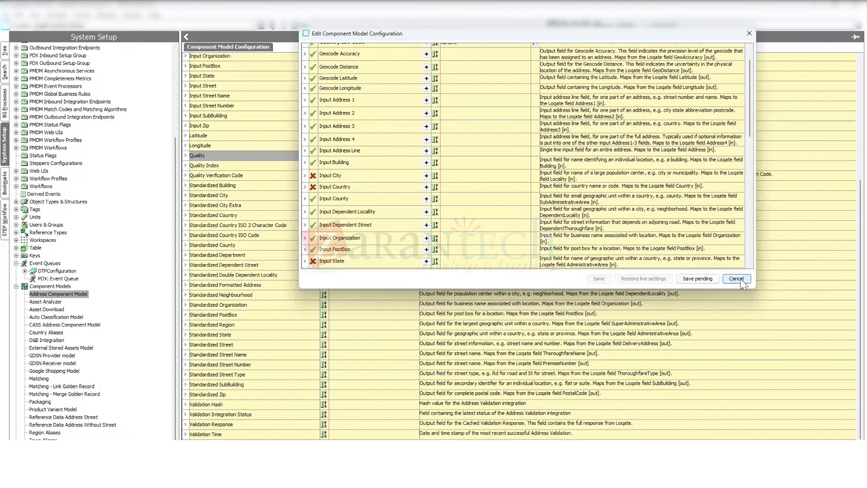
left_click(736, 279)
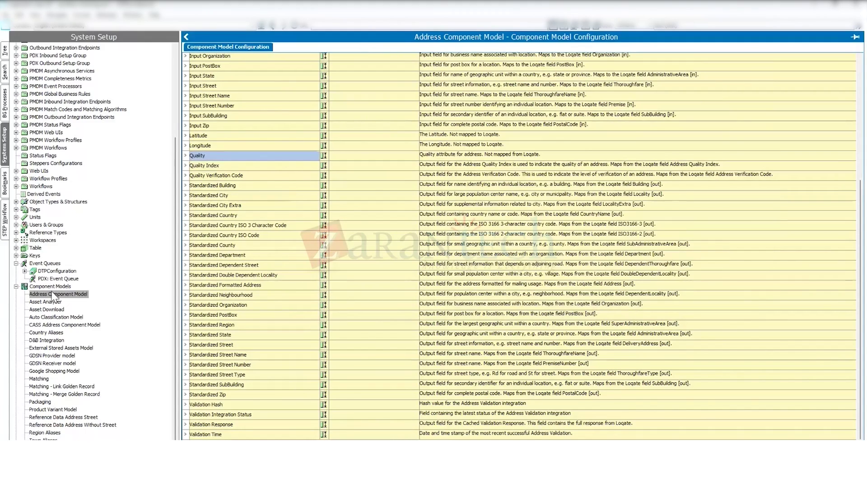
Browse the Component Models list from Packaging up to Matching and view the Matching component model configuration.
left_click(43, 285)
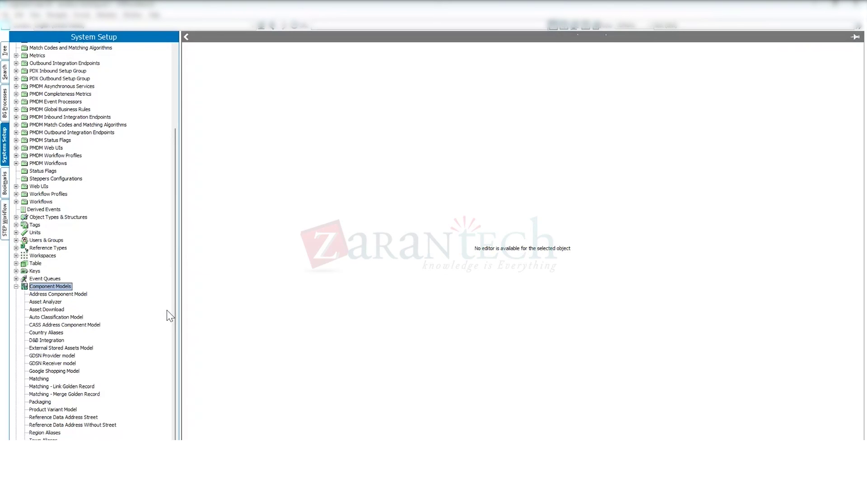
left_click(46, 402)
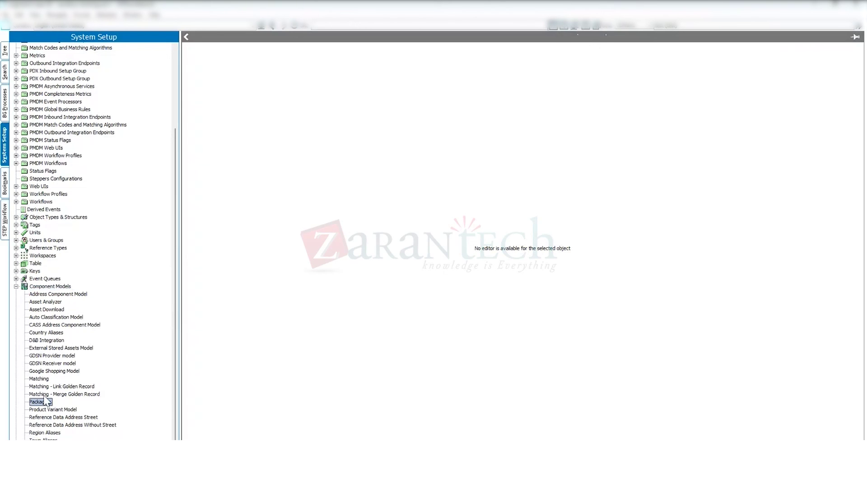
key("Up")
key("Up")
key("Up")
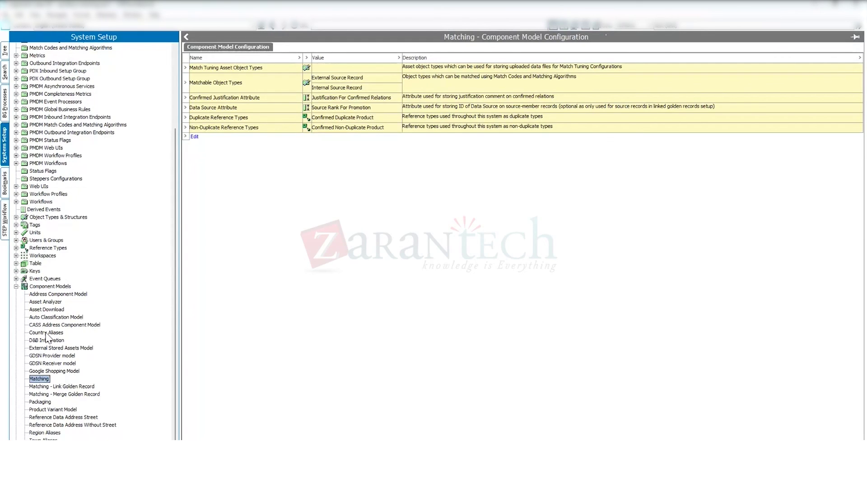
Look over the Component Models node and its list once more, leaving the node collapsed.
left_click(16, 286)
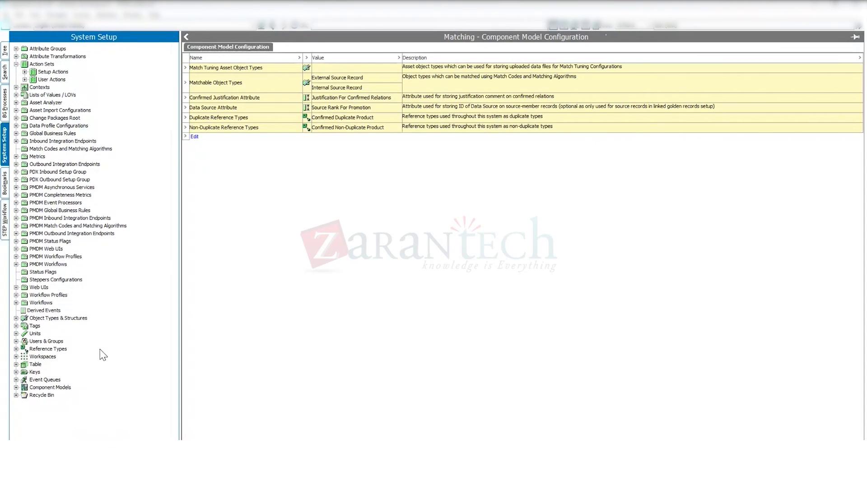
left_click(17, 387)
scroll(23, 385, "down", 4)
left_click(49, 286)
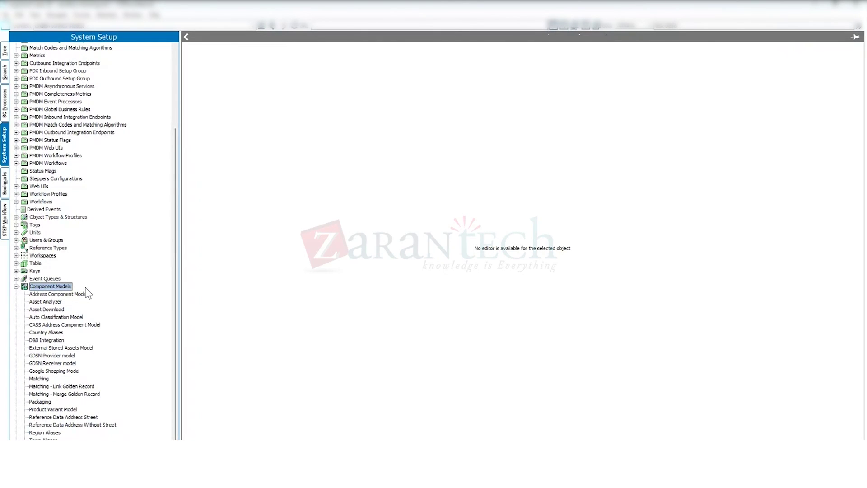
left_click(16, 287)
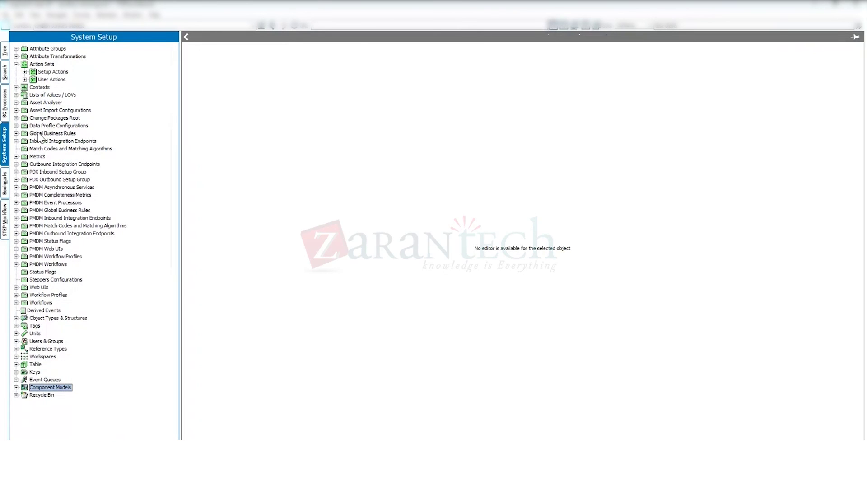
Look at the Bookmarks list, and open Configuration Settings under Configuration Objects in the Tree.
left_click(5, 187)
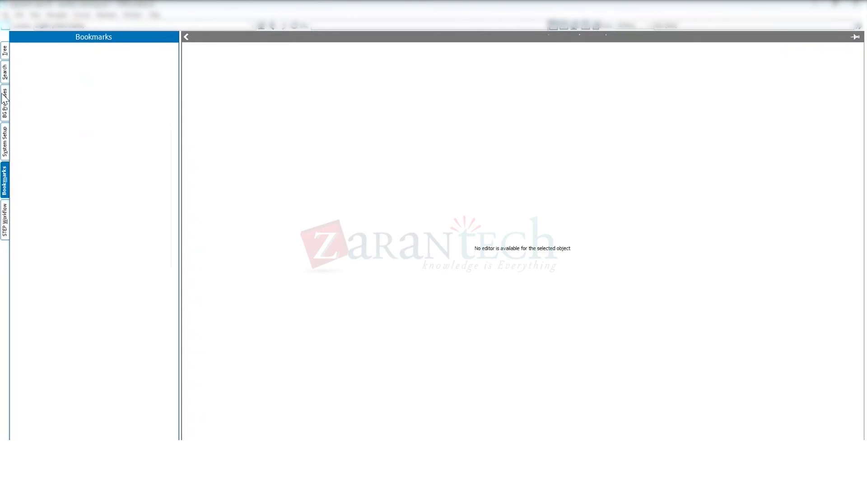
left_click(5, 51)
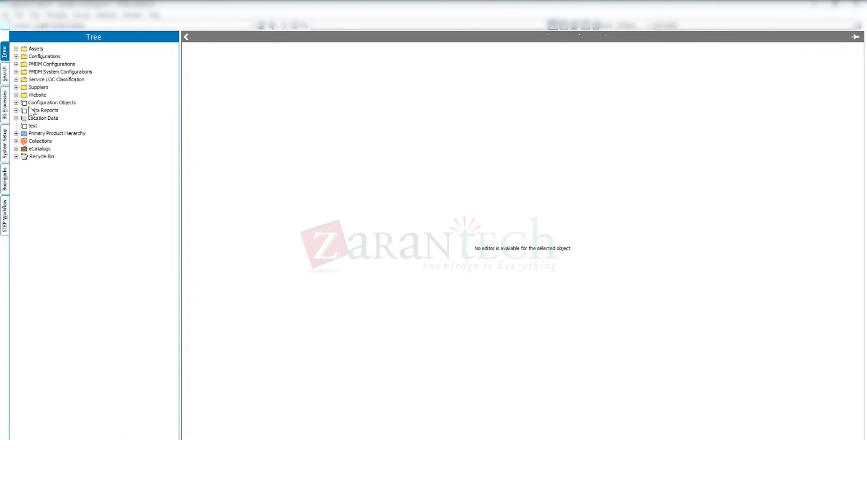
left_click(16, 102)
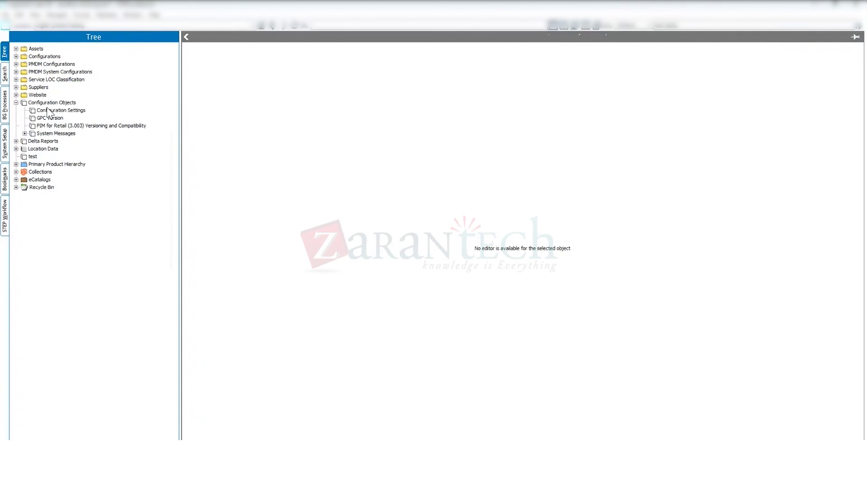
left_click(61, 110)
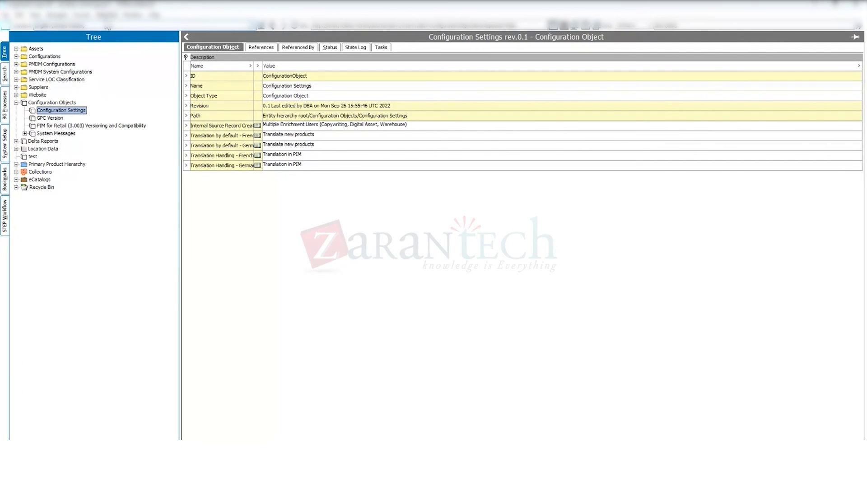
Bookmark the Configuration Settings object and view the Bookmarks list.
left_click(57, 15)
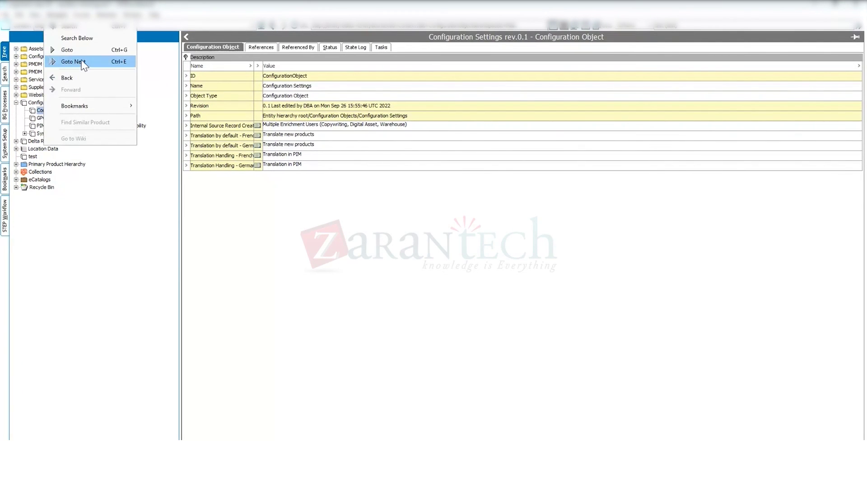
mouse_move(113, 106)
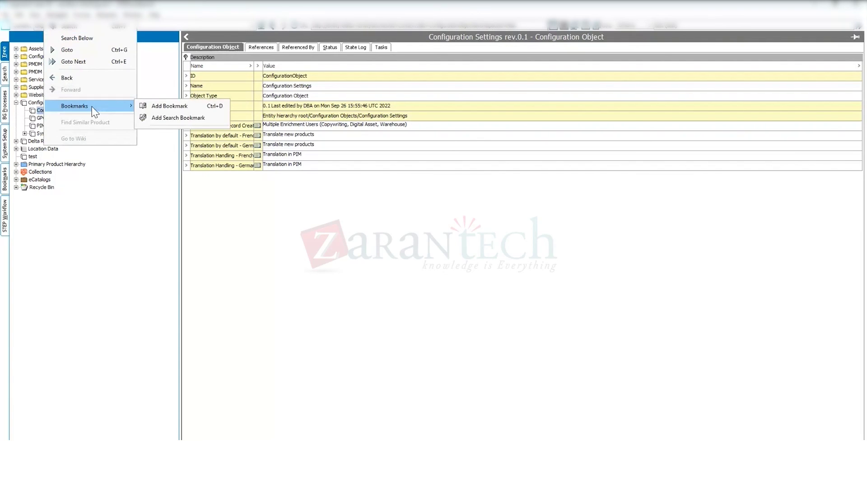
left_click(166, 107)
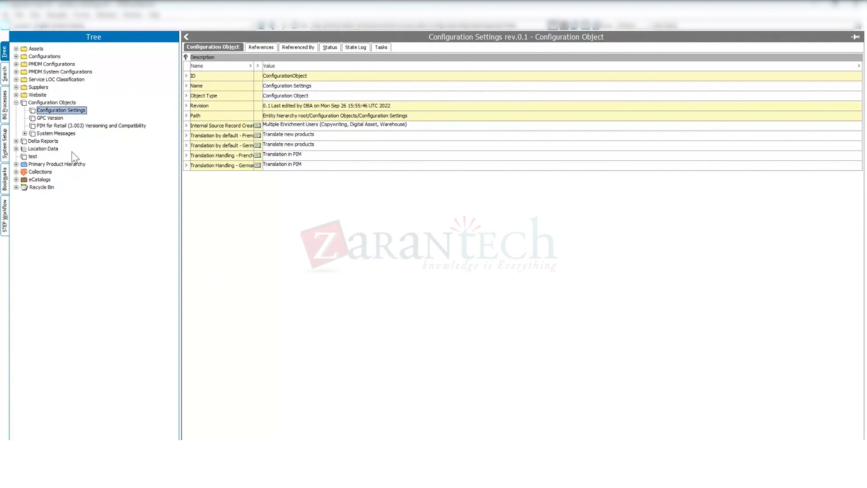
left_click(5, 160)
left_click(5, 168)
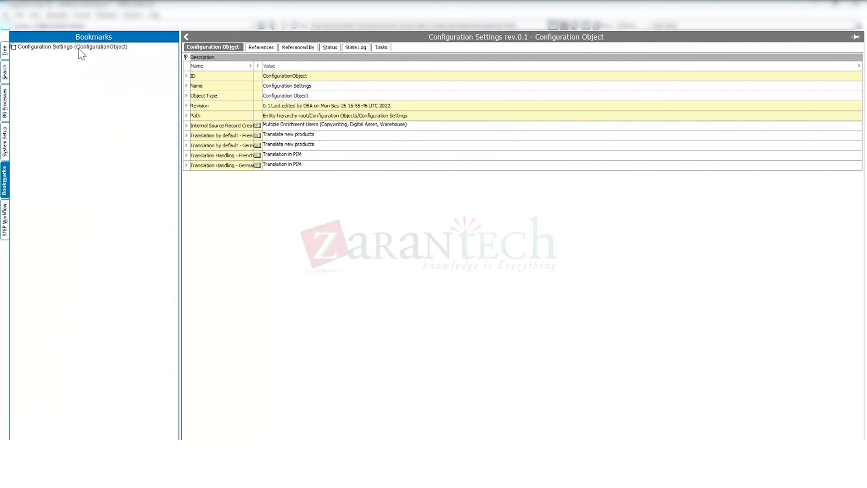
Add a bookmark for the open Configuration Settings object once more.
left_click(56, 15)
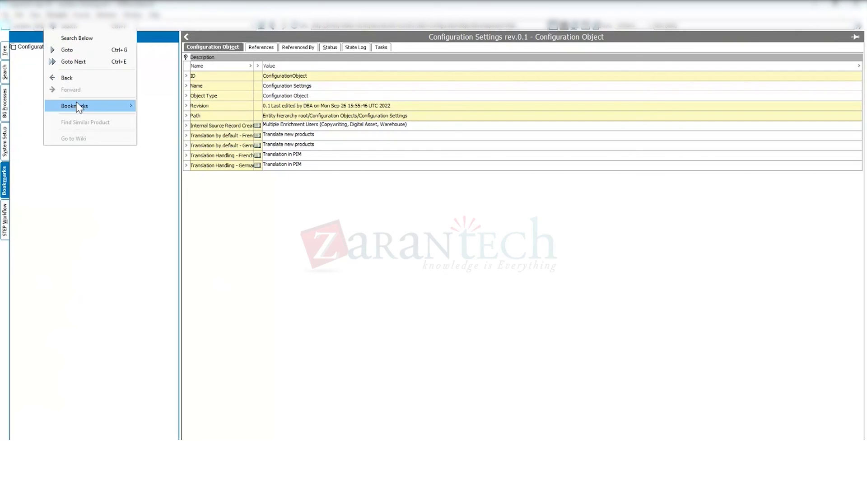
mouse_move(77, 106)
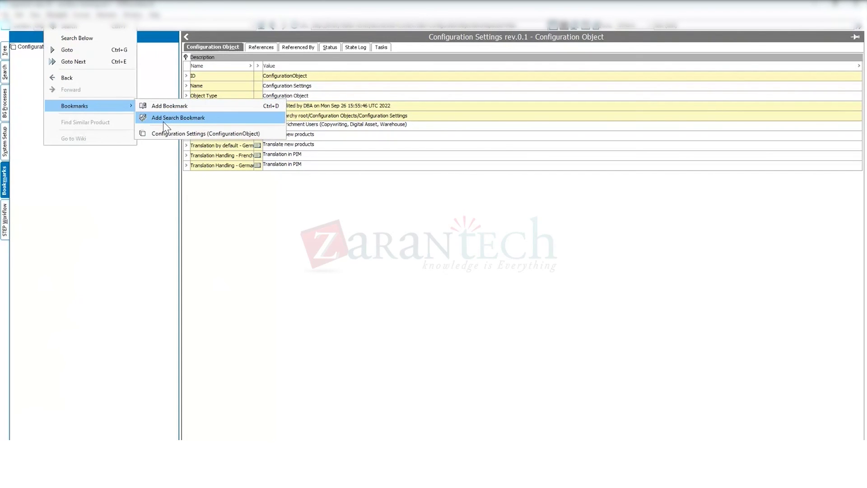
left_click(161, 107)
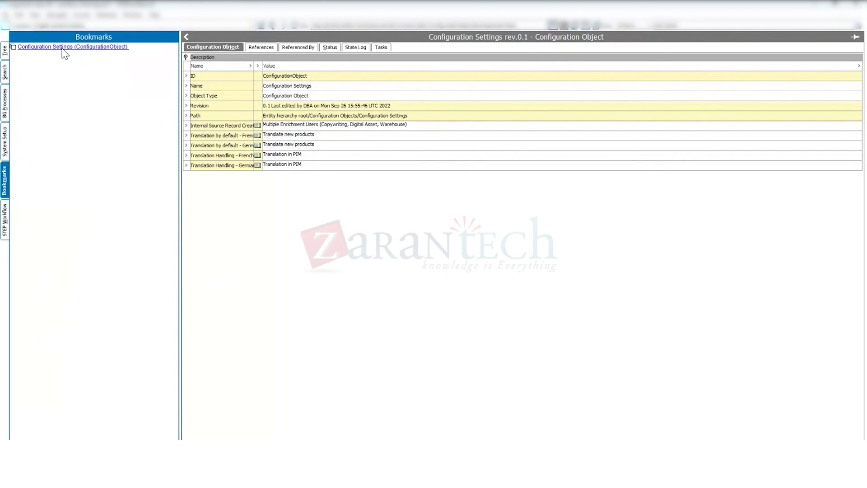
Remove the Configuration Settings bookmark, and check the Tree and the Bookmarks list.
right_click(64, 49)
left_click(93, 70)
left_click(6, 52)
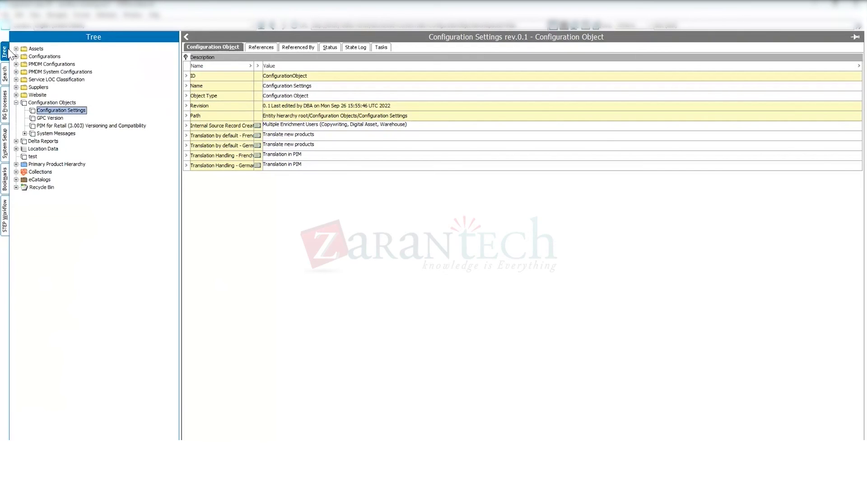
left_click(6, 180)
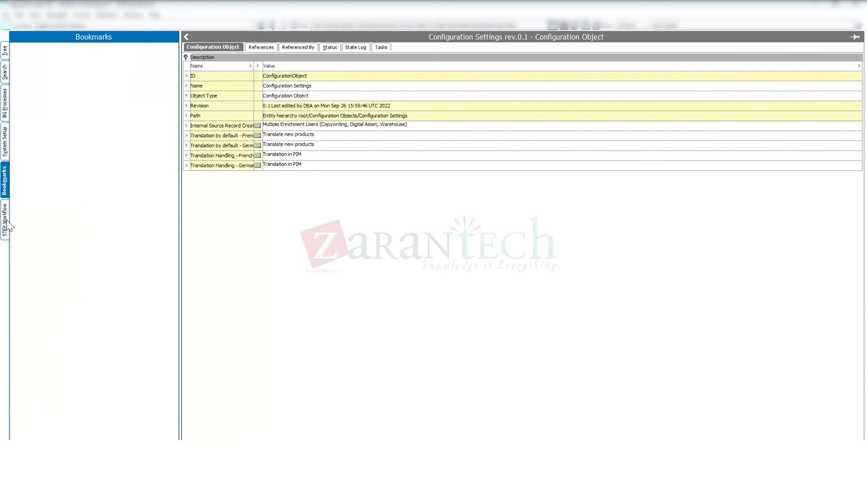
Show the System Setup hierarchy and slightly widen the Name column of the Configuration Settings attributes.
left_click(4, 143)
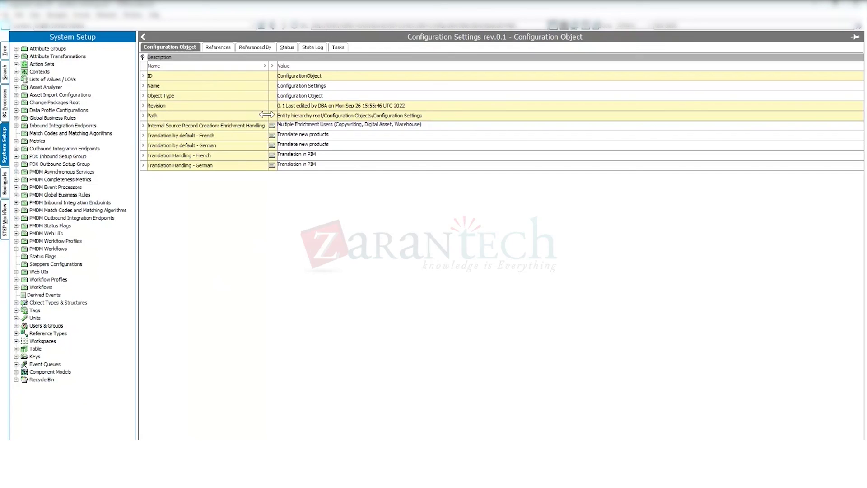
left_click_drag(266, 114, 273, 114)
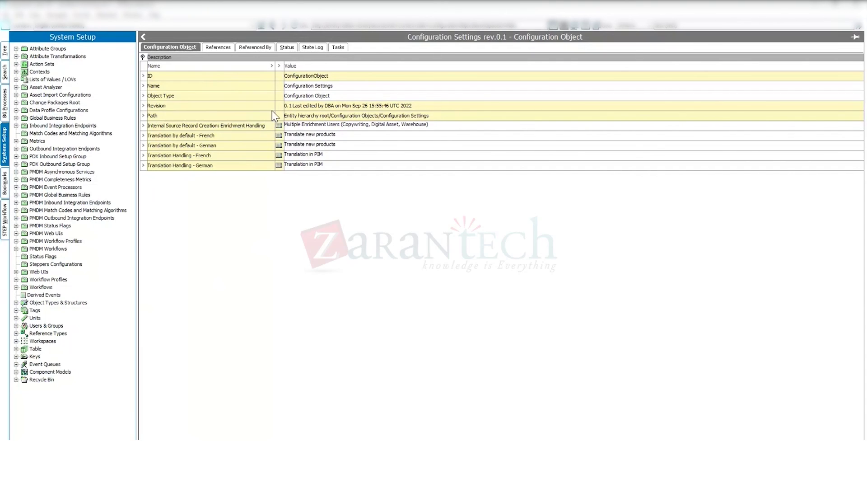
left_click_drag(272, 111, 270, 109)
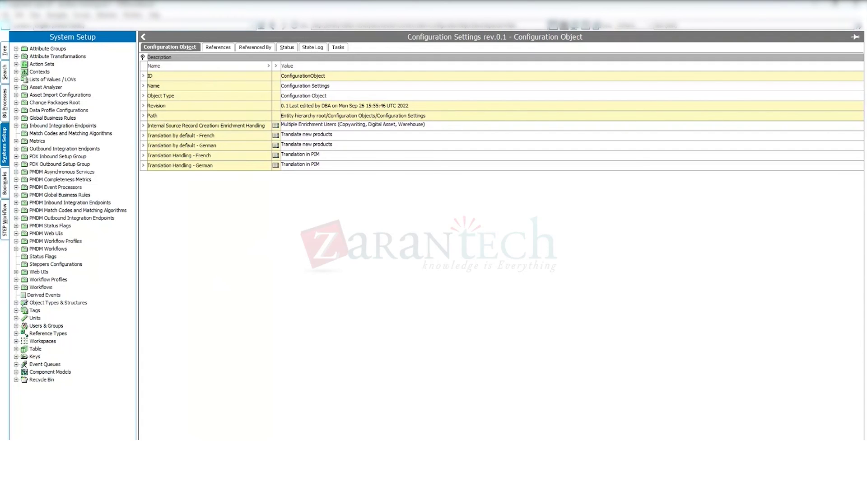
Switch to Excel and create a blank workbook.
key("super")
type("excel")
key("Return")
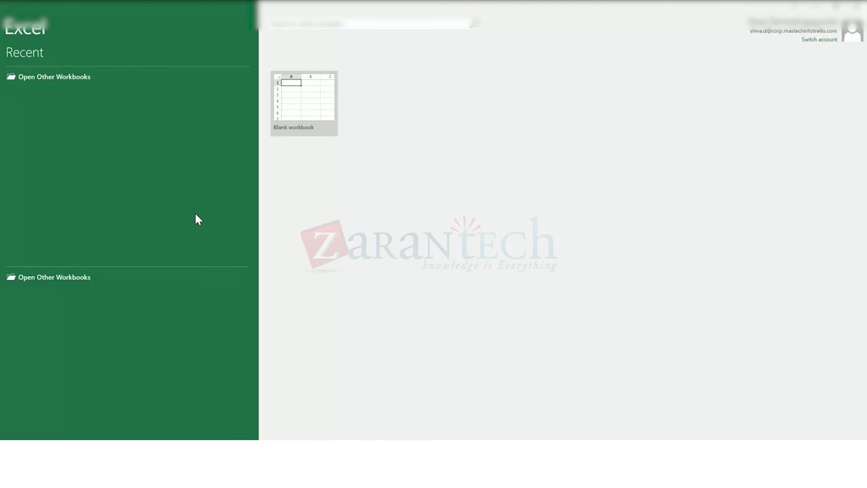
left_click(293, 103)
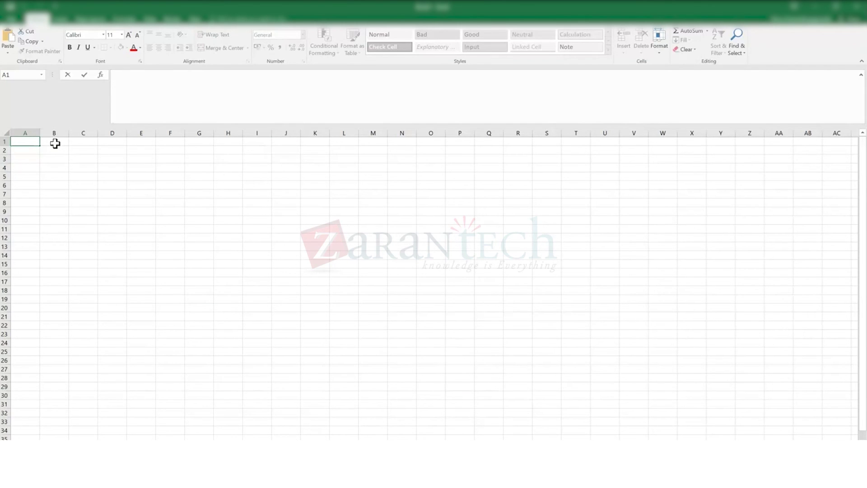
Enter the supplier headers Sup1 in cell B1 and Sup2 in cell C1.
left_click(56, 142)
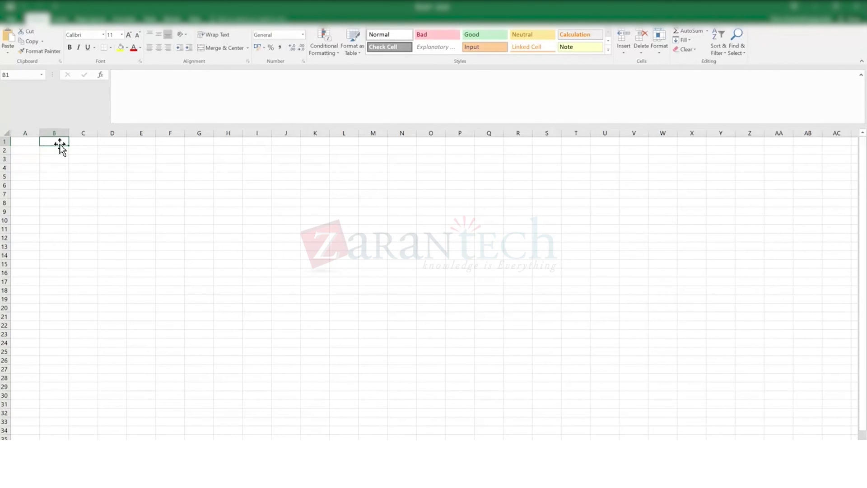
type("Sup")
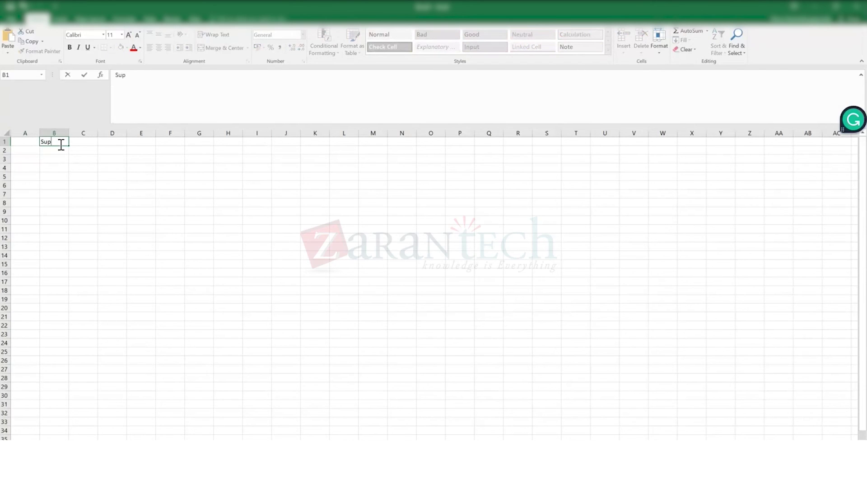
type("1")
left_click(88, 143)
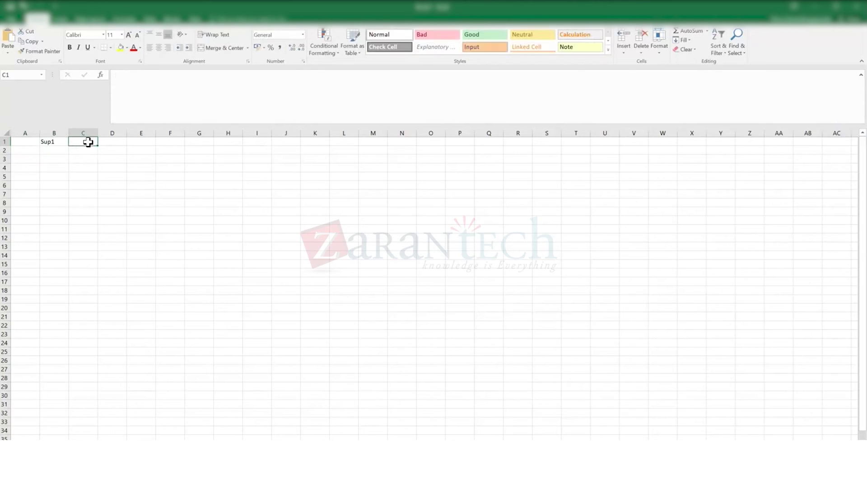
type("Suppl")
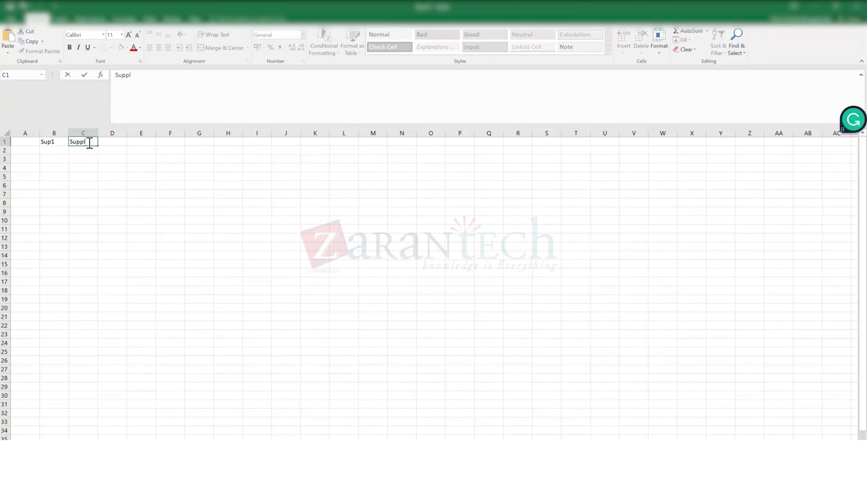
key("BackSpace")
key("BackSpace")
type("2")
Enter the header Products in cell A1.
left_click(23, 141)
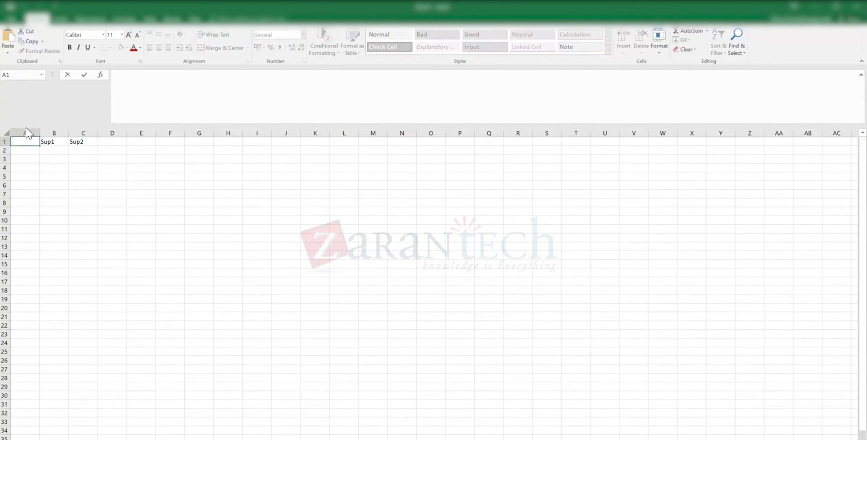
type("P")
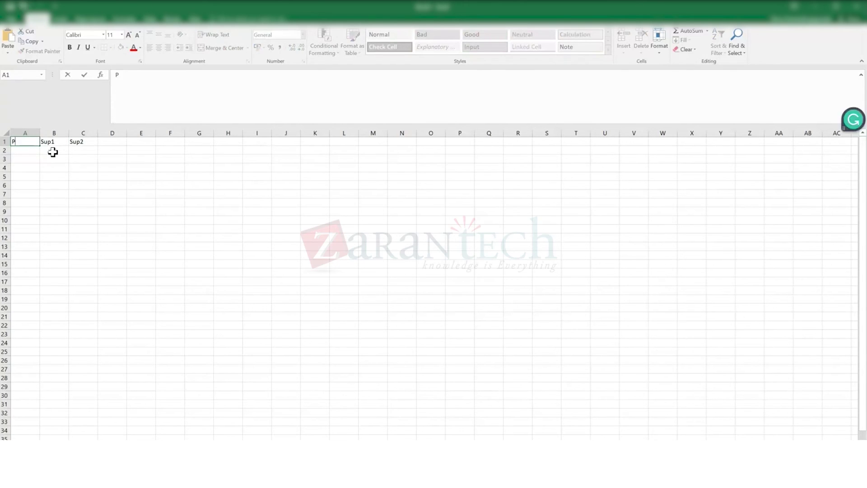
type("roducts")
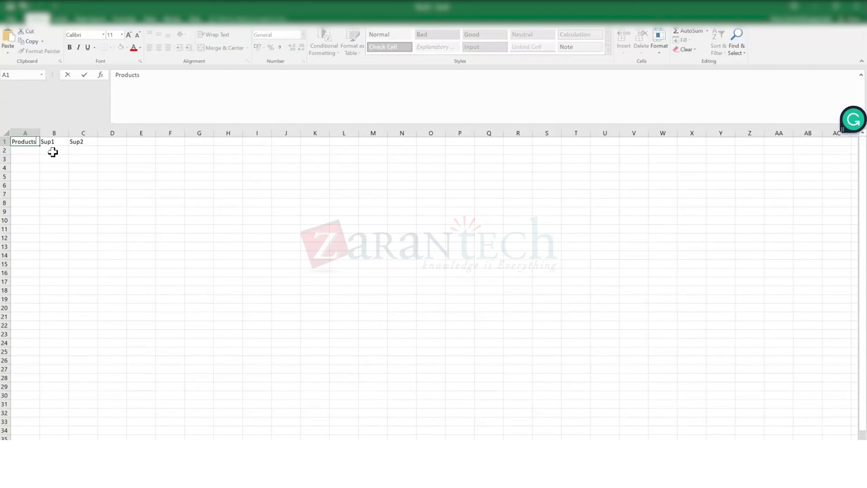
left_click(53, 167)
Enter p1 in cell A2 and fill the series down to p10 in A11.
left_click(28, 148)
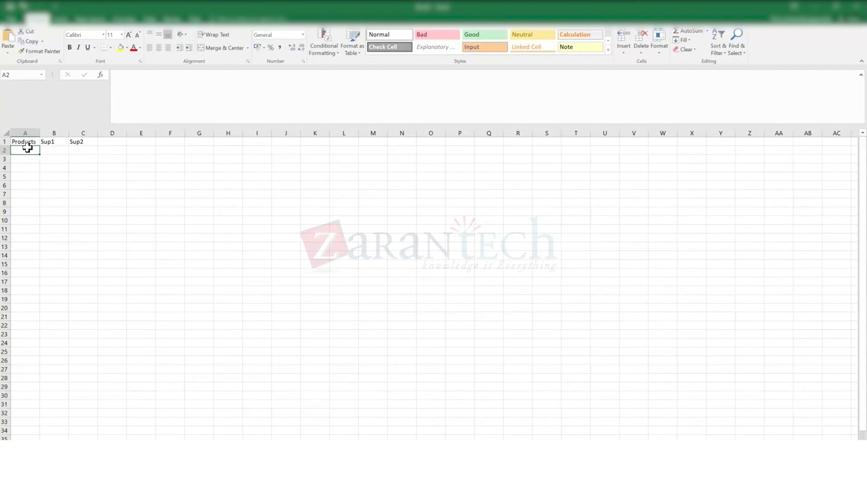
type("p1")
left_click(35, 153)
left_click_drag(39, 155, 35, 233)
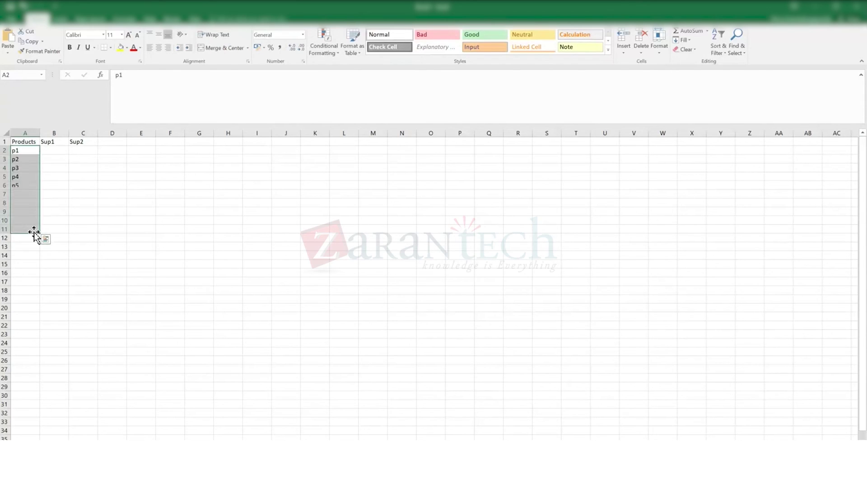
left_click(62, 284)
left_click(57, 185)
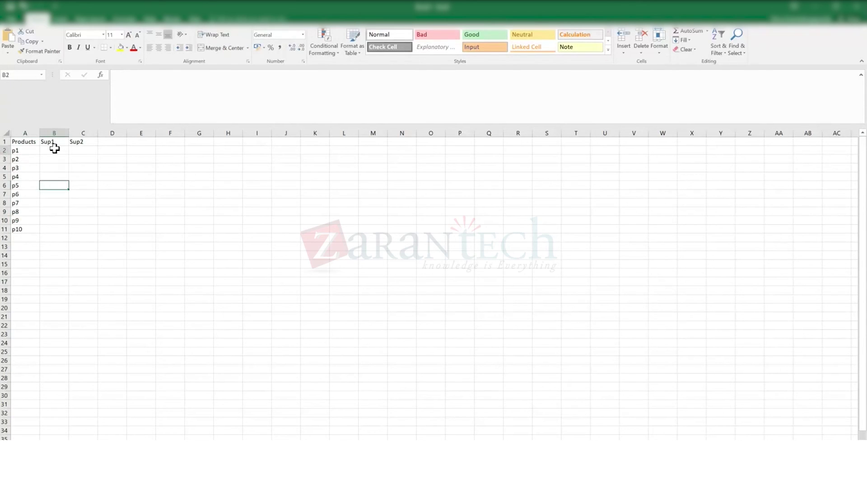
Enter P1s1 in cell B2 under Sup1 and P2s2 in cell C2 under Sup2.
left_click(54, 149)
type("1")
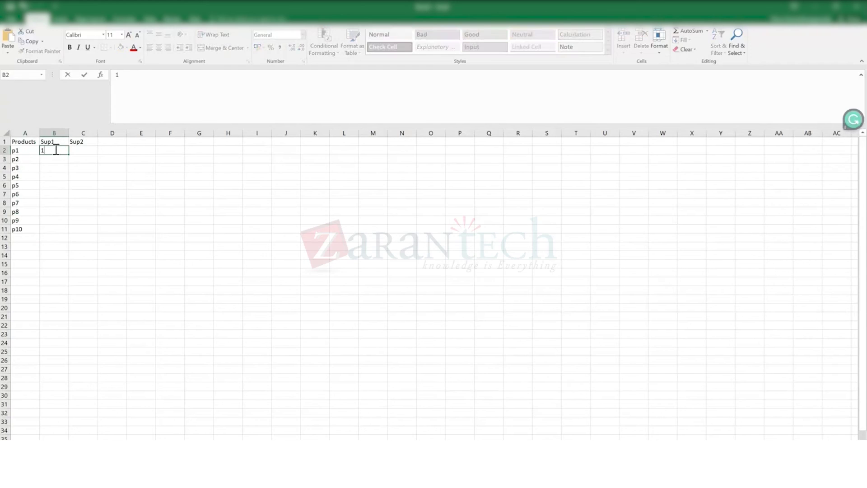
type("Yes")
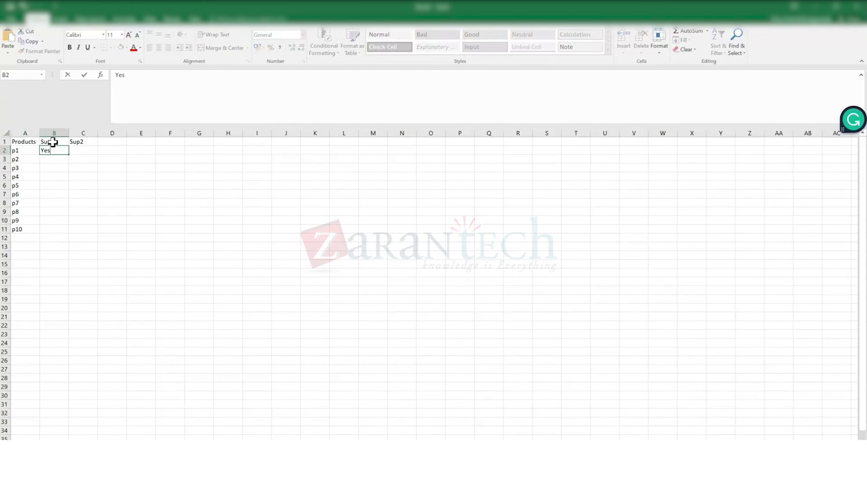
key("BackSpace")
key("BackSpace")
key("BackSpace")
type("P1s1")
left_click(83, 150)
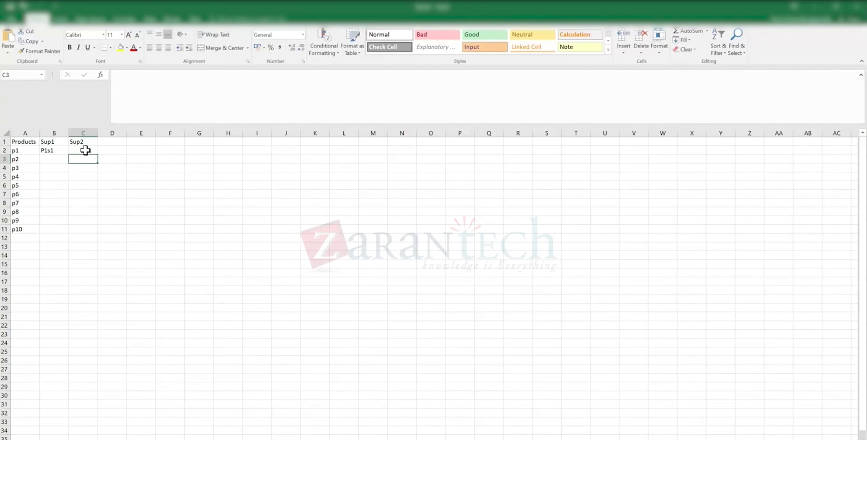
type("P2s2")
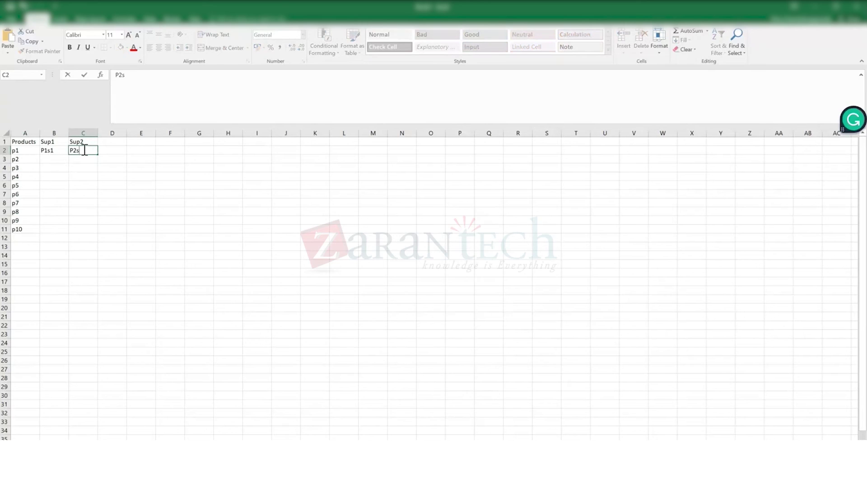
left_click(78, 167)
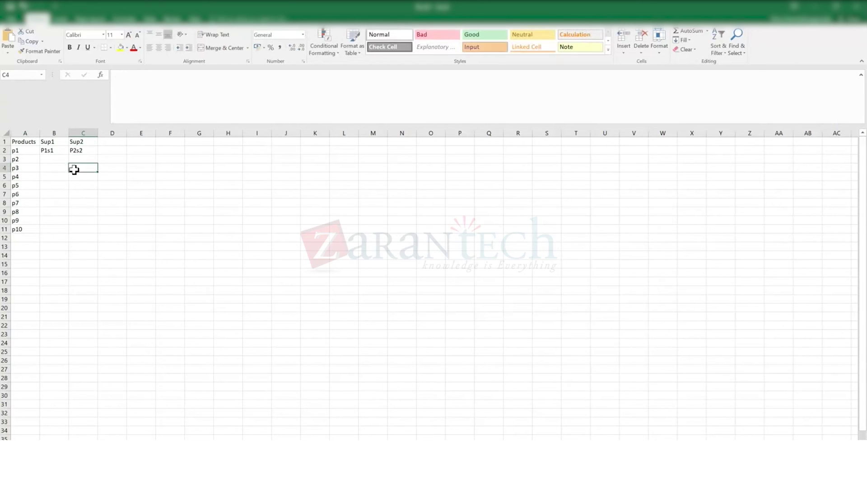
Add the header Sell side in D1 and fill D2 to D11 with the series P1 to P10.
double_click(119, 141)
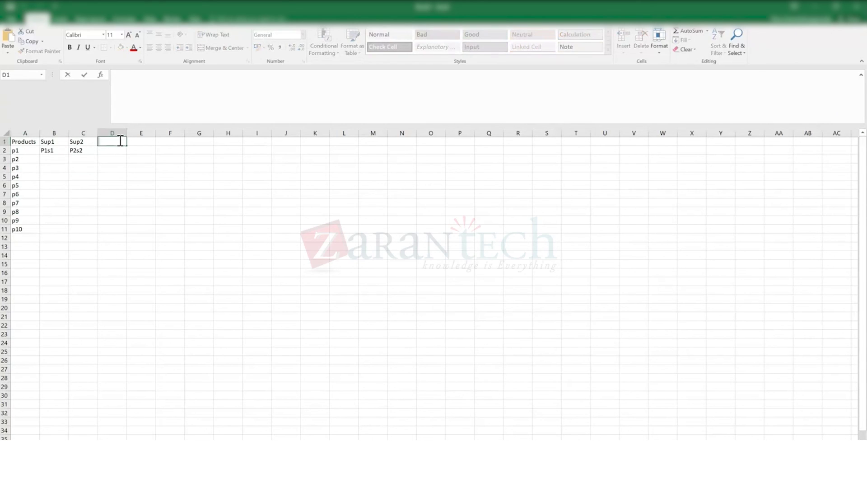
type("Sell side")
key("Return")
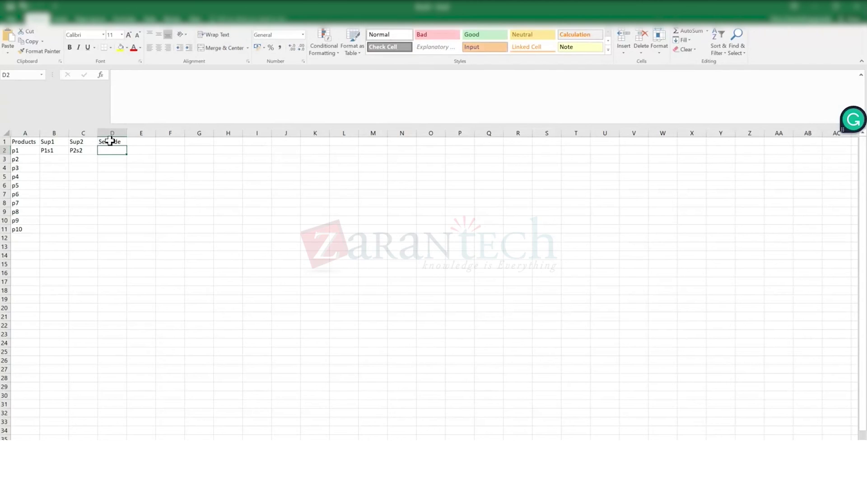
type("P1")
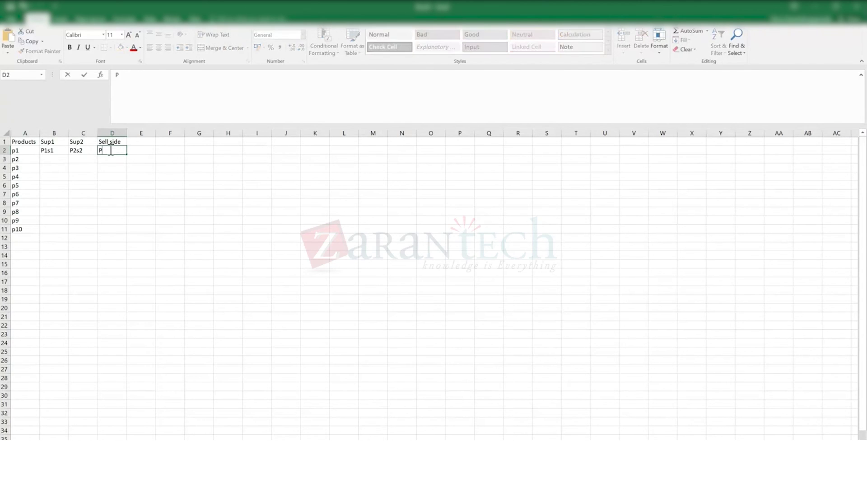
key("Return")
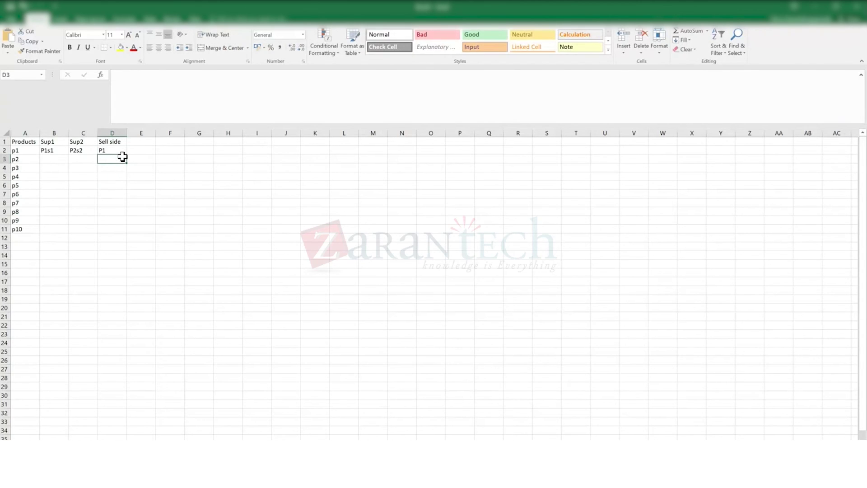
left_click(120, 152)
left_click_drag(127, 155, 118, 235)
Change the A1 header to Products / Buyside and fit column A's width to its content.
left_click(26, 143)
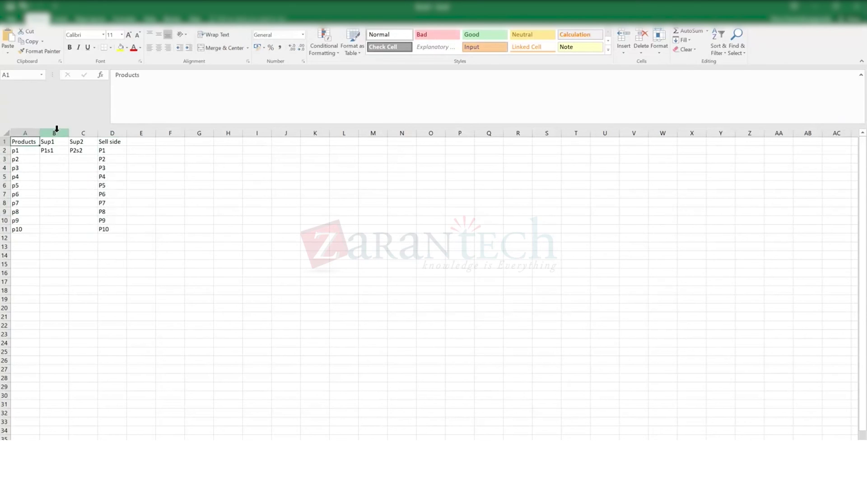
left_click(153, 79)
type("/")
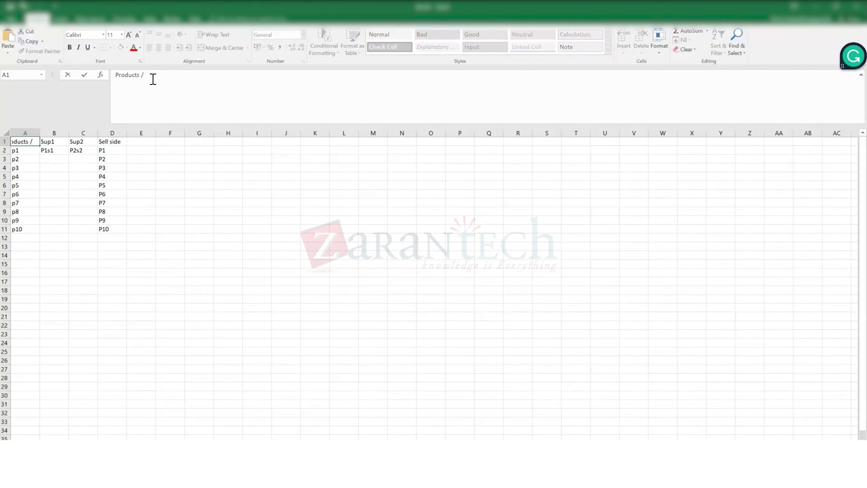
type(" Buyside")
key("Return")
double_click(40, 132)
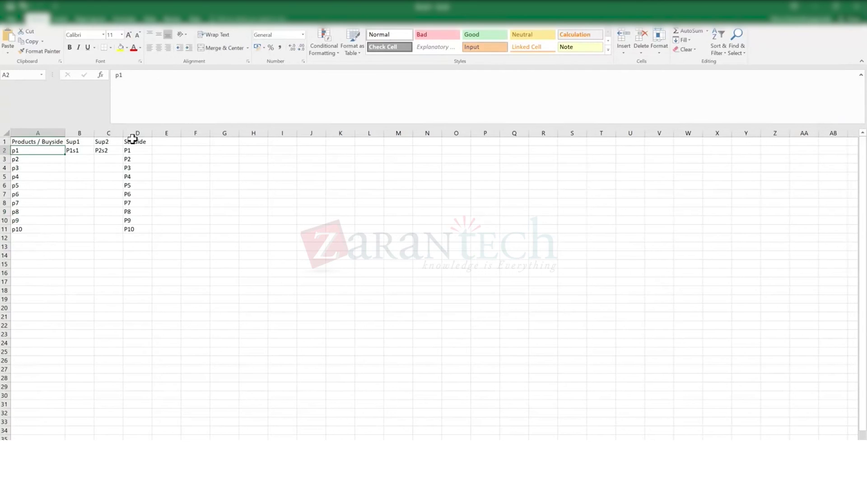
Compare the p1 row's product and supplier entries with its entry in the Sell side column.
left_click(135, 142)
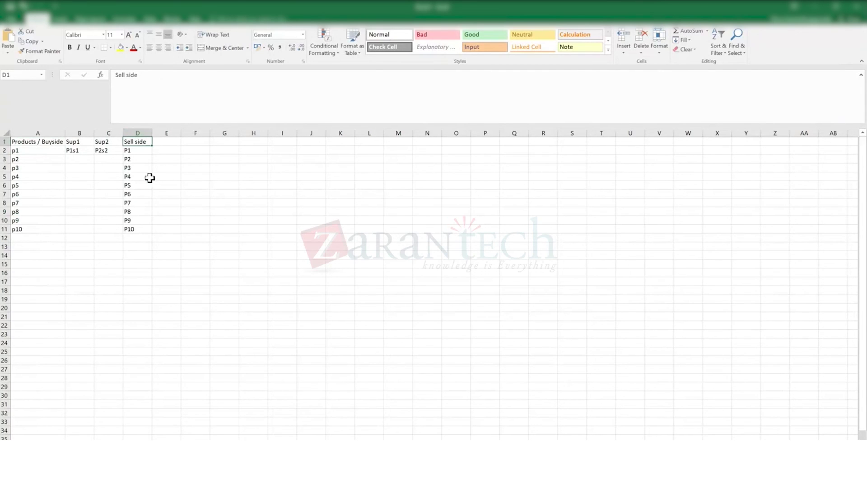
left_click(33, 150)
left_click_drag(88, 150, 107, 149)
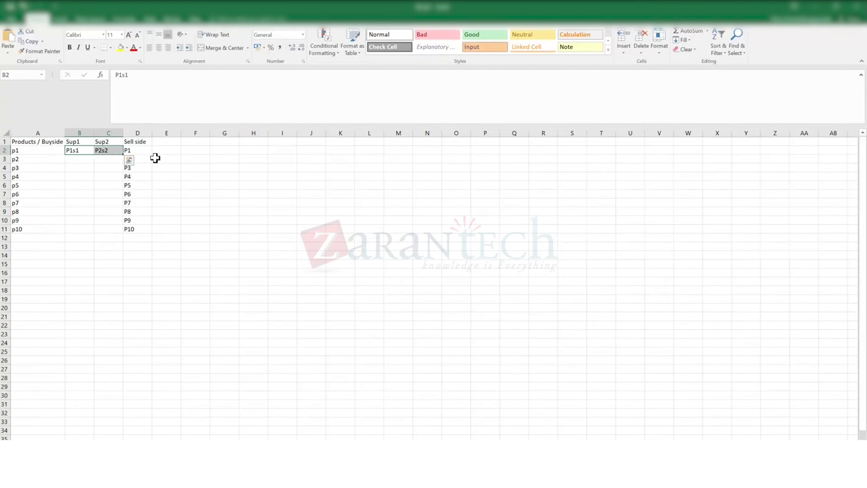
left_click(155, 150)
left_click(136, 150)
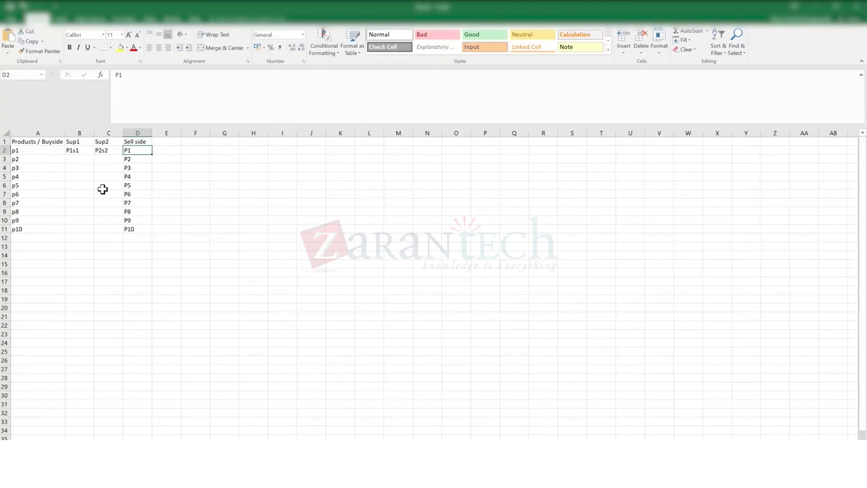
Review the buy-side products p2 to p10 against the Sell side list, and fit column D's width to its content.
left_click_drag(35, 160, 37, 231)
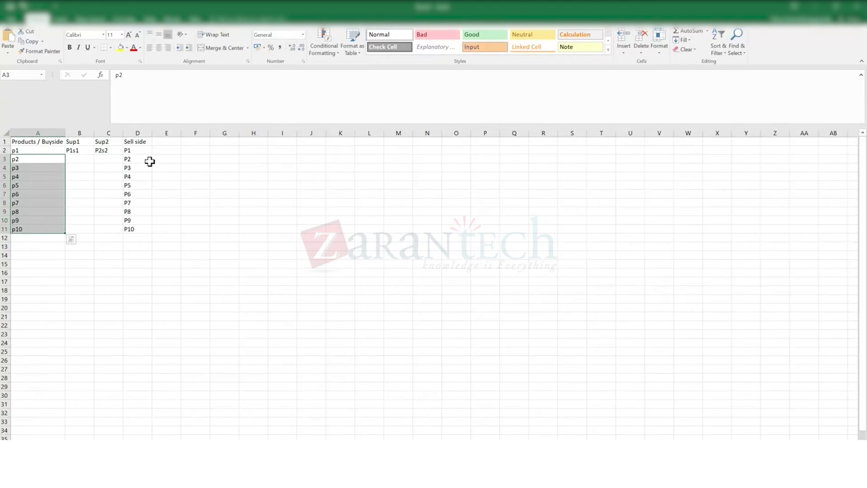
left_click_drag(150, 162, 147, 232)
left_click(163, 289)
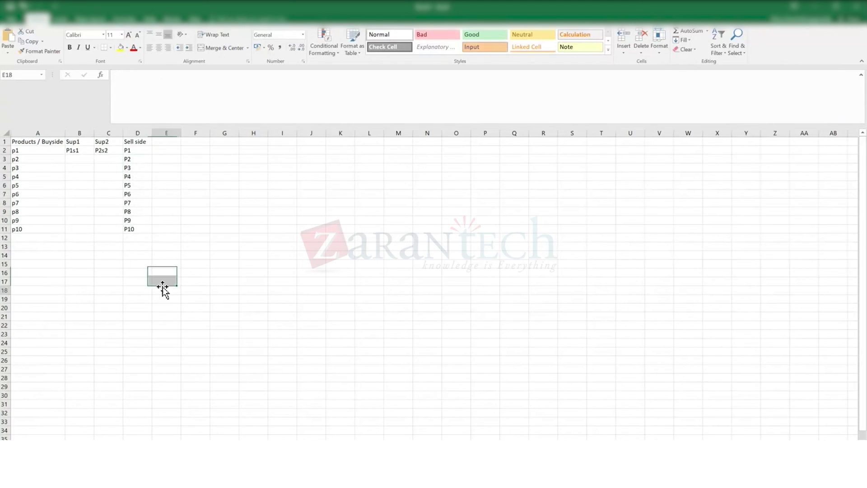
left_click_drag(137, 154, 143, 229)
left_click(163, 308)
double_click(152, 132)
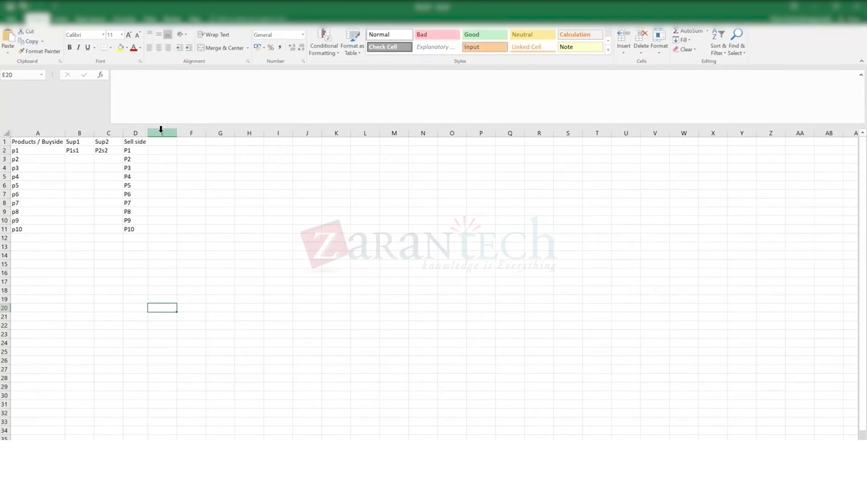
left_click(165, 159)
Examine the Sell side products P1 to P10 and compare the Sup1 and Sup2 entries in row 2 with the sell-side product P1.
left_click(142, 144)
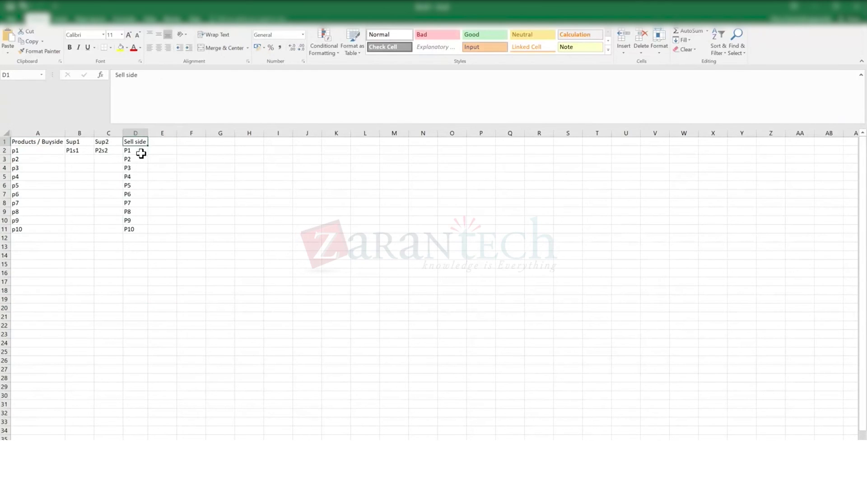
left_click_drag(138, 151, 142, 230)
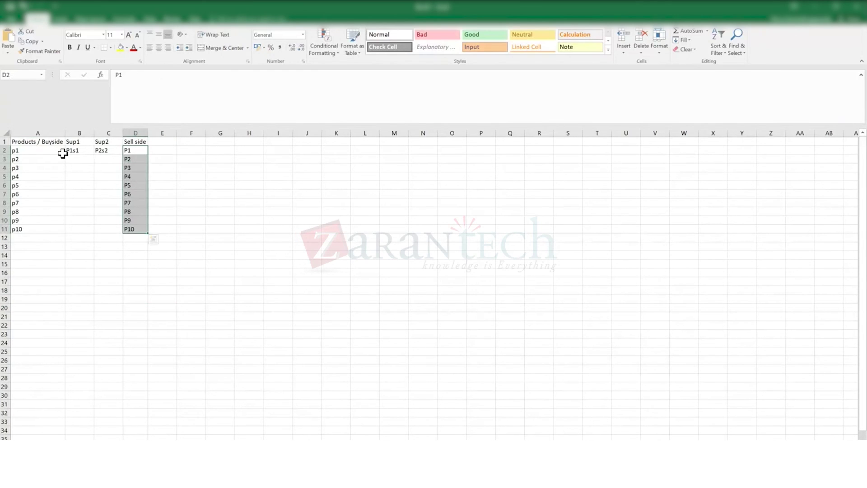
left_click(102, 150)
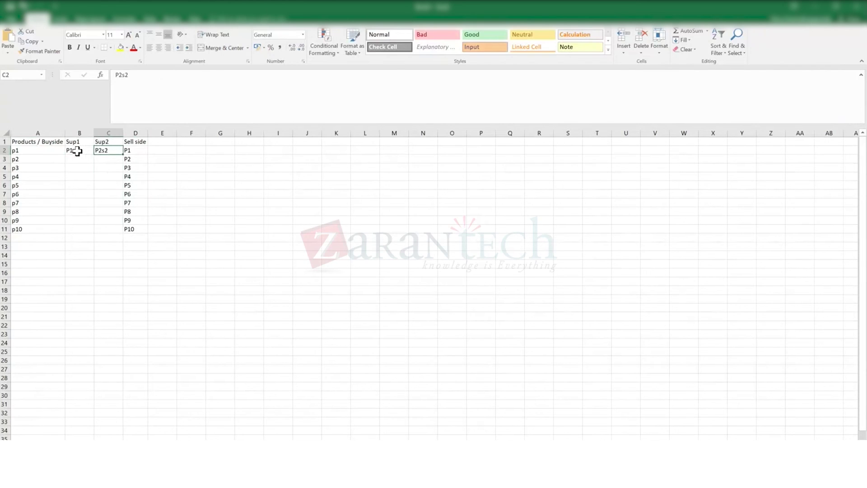
left_click(76, 151)
left_click(105, 150)
left_click(142, 150)
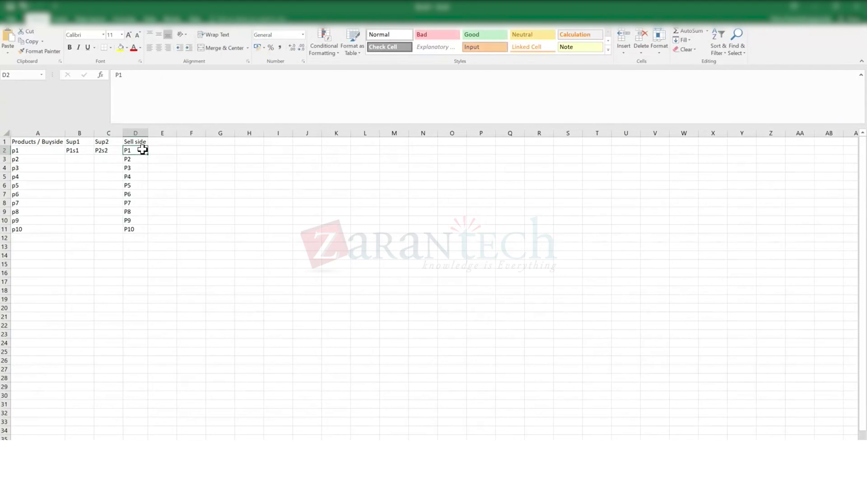
left_click(86, 158)
left_click(136, 150)
left_click(114, 159)
left_click(138, 150)
left_click(167, 280)
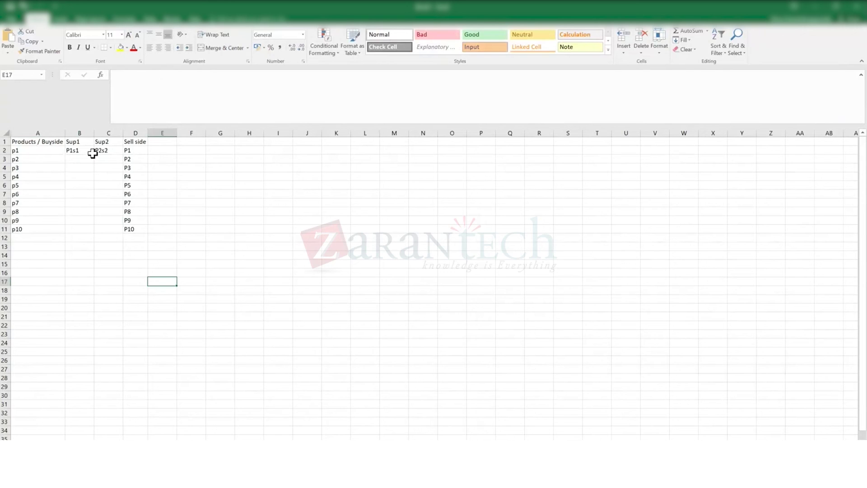
left_click_drag(75, 151, 107, 151)
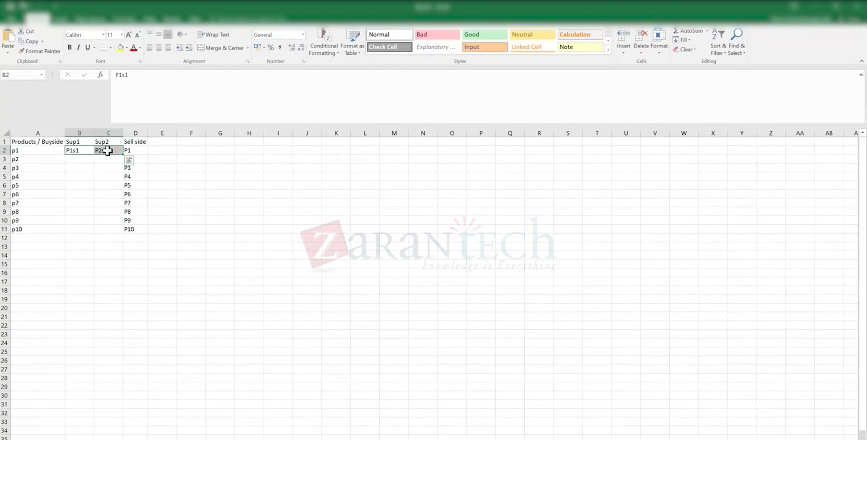